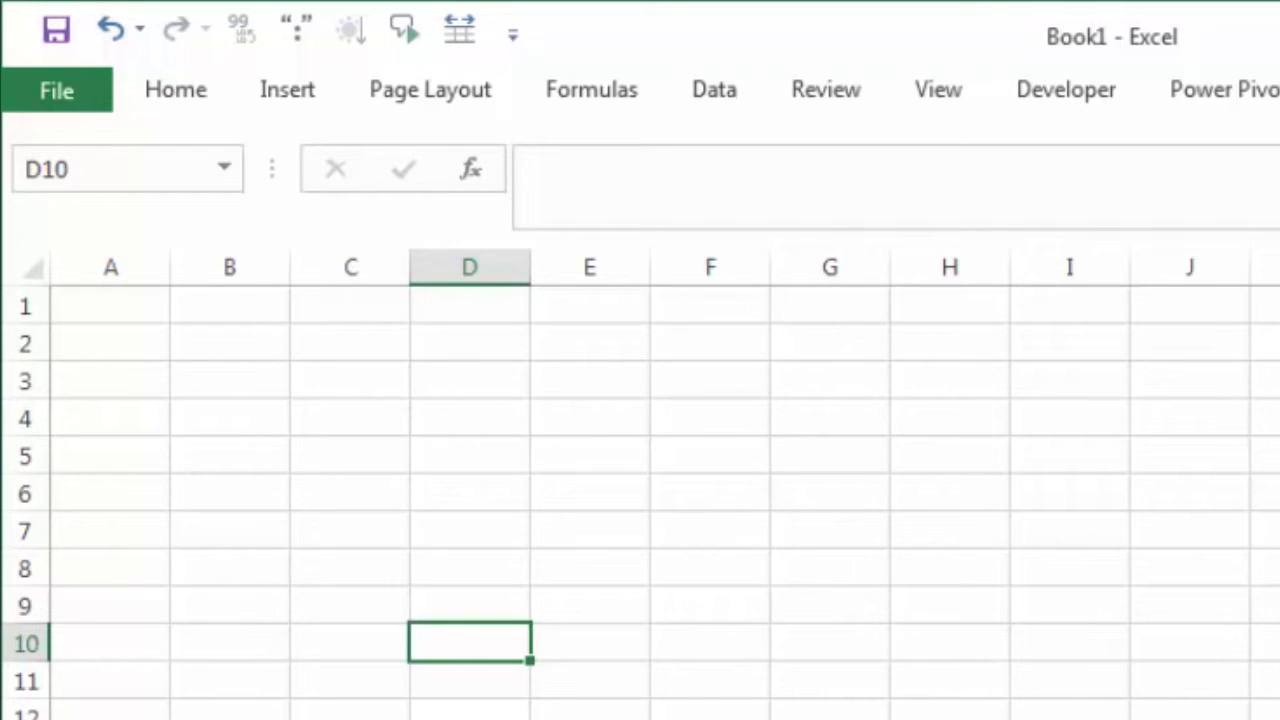
# - Type dila into cell C2 and vanila into the neighbouring cell D2
pyautogui.click(312, 458)
pyautogui.click(318, 378)
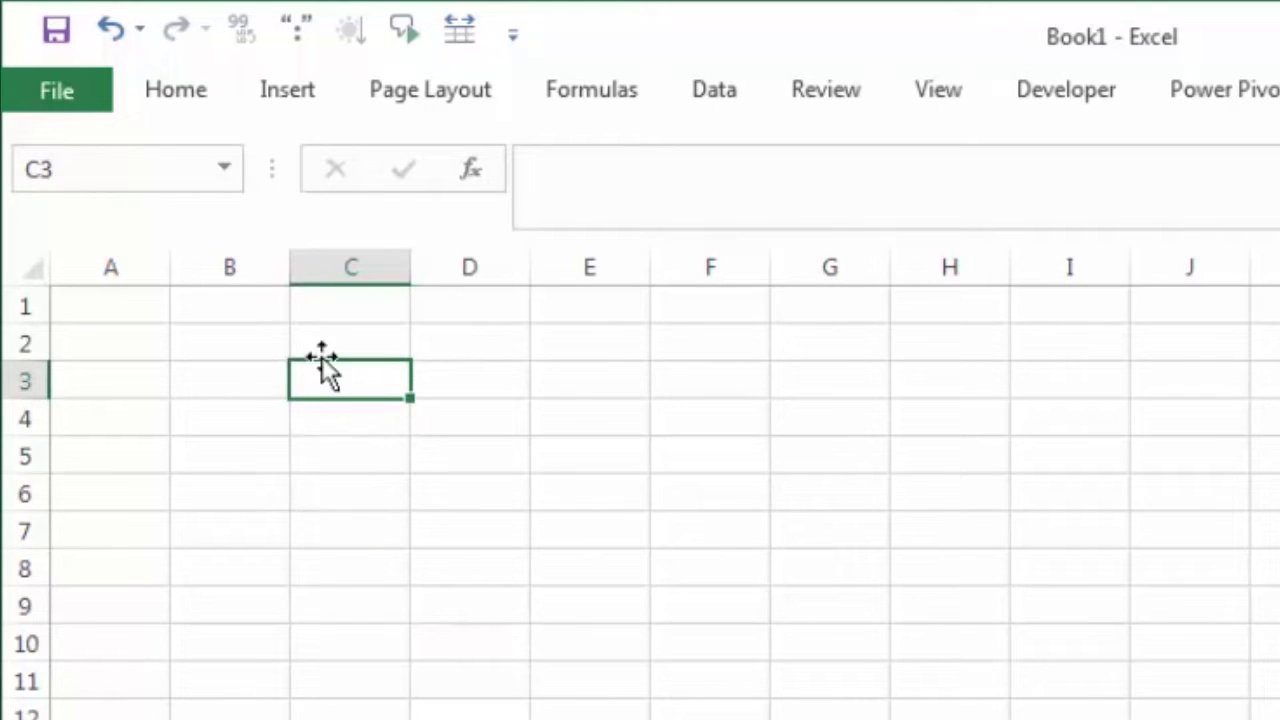
pyautogui.click(328, 343)
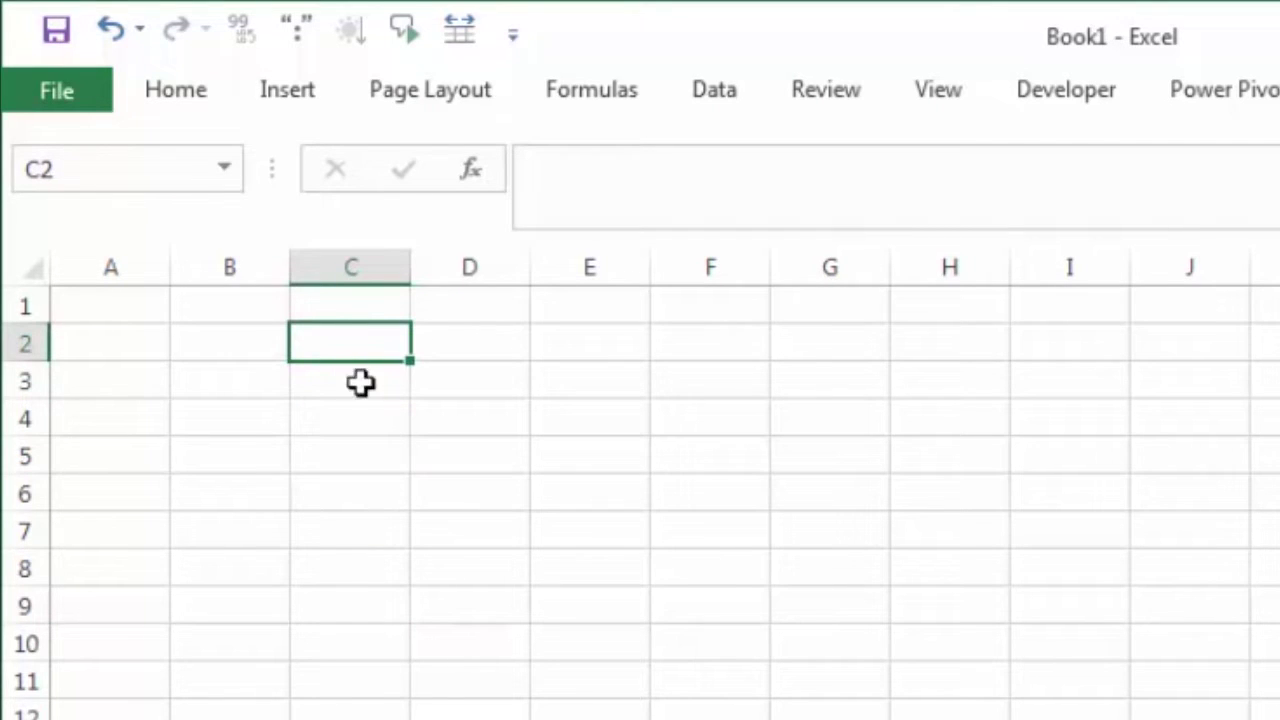
pyautogui.click(446, 343)
pyautogui.click(389, 345)
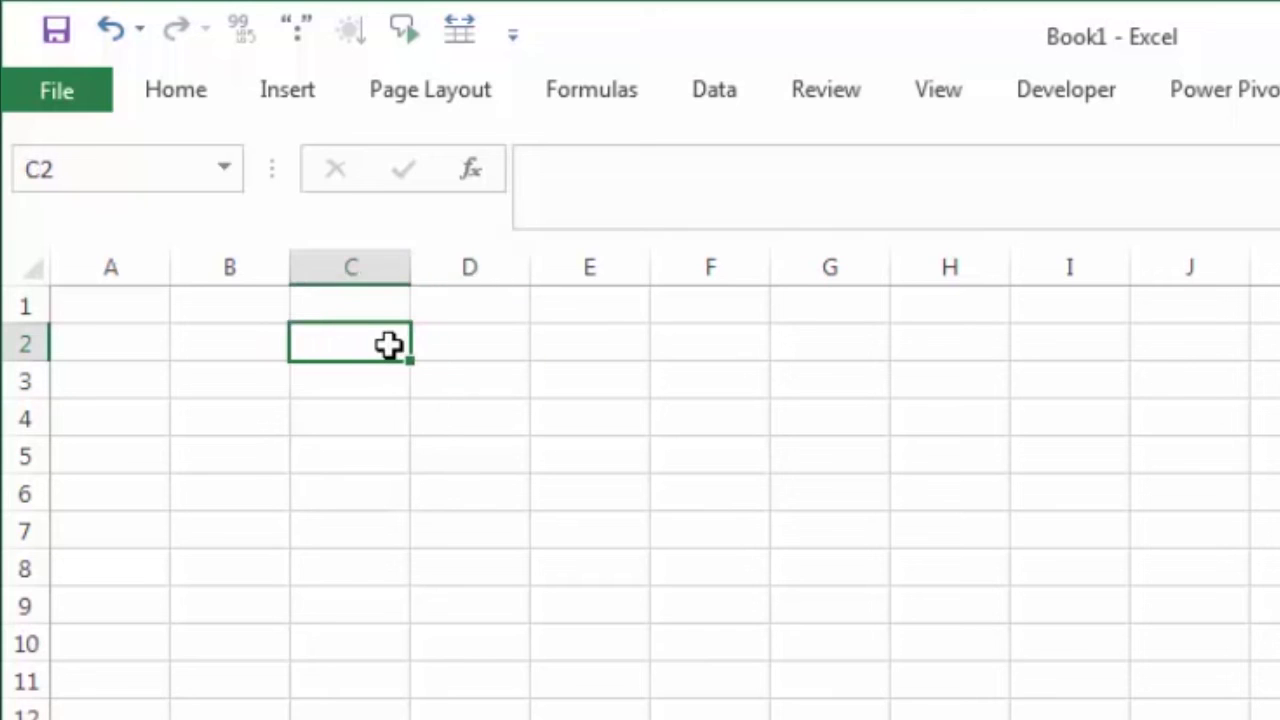
pyautogui.click(452, 343)
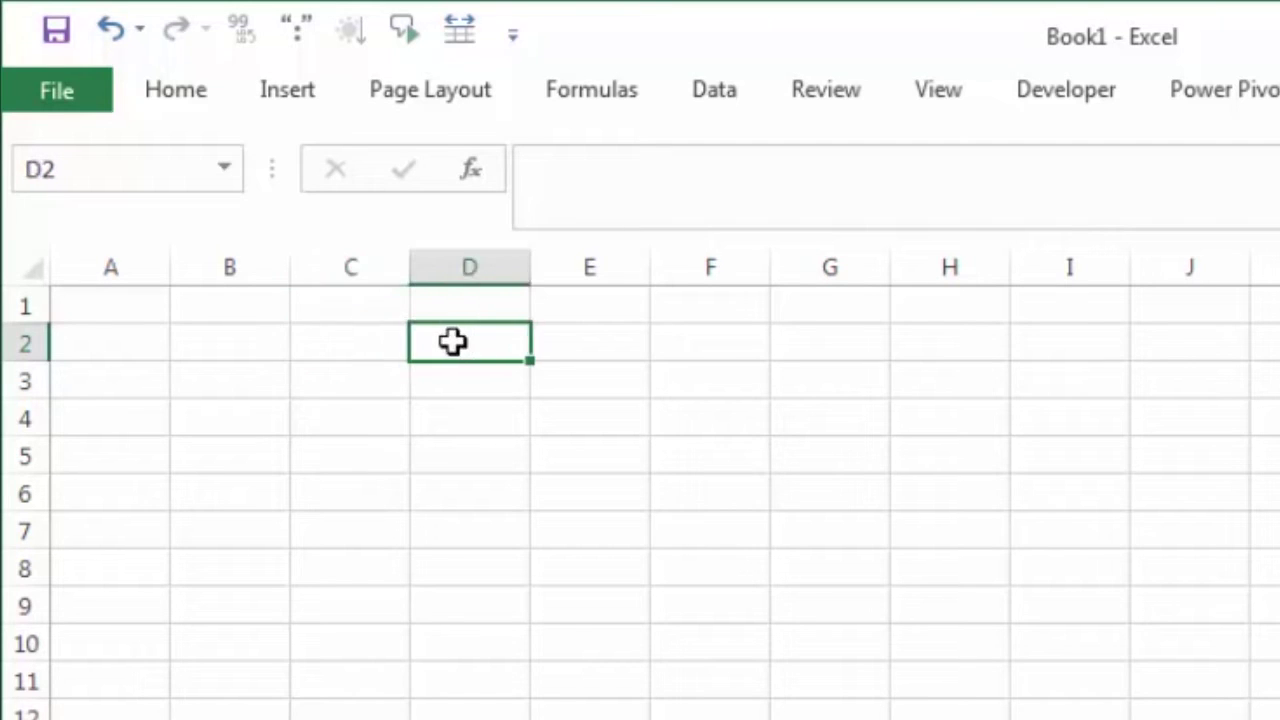
pyautogui.click(387, 346)
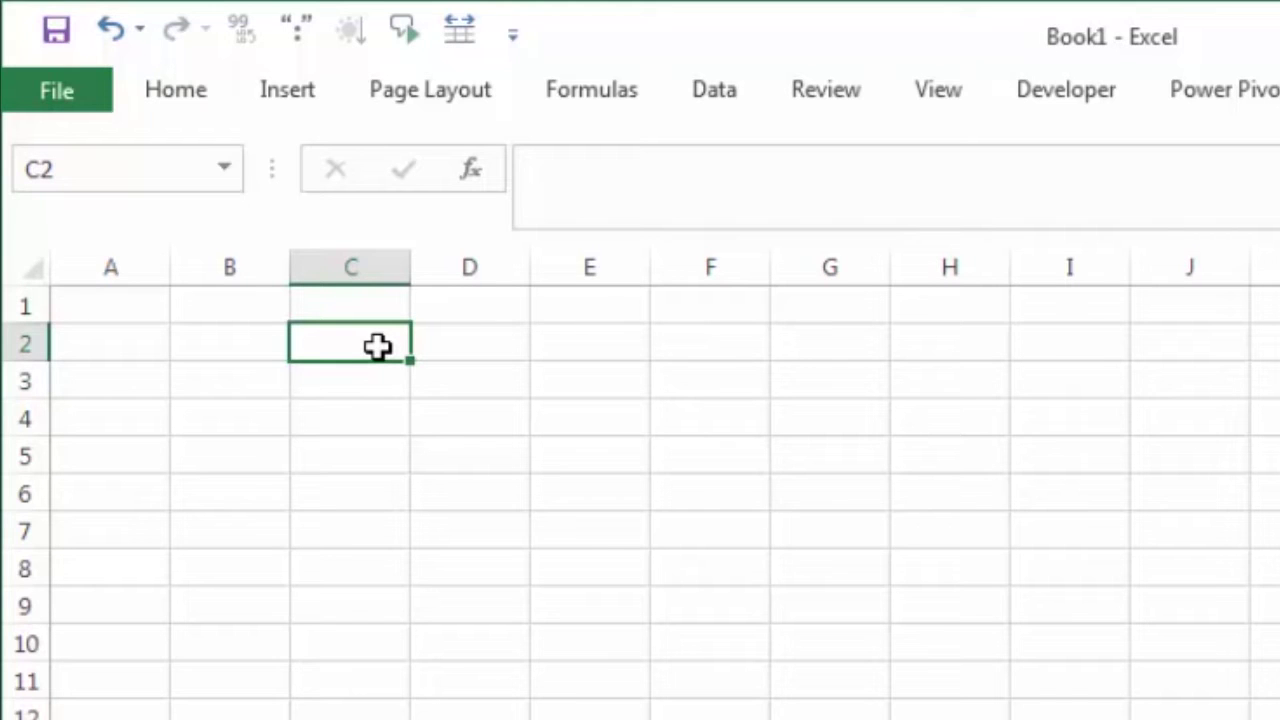
pyautogui.write('dila')
pyautogui.press('Tab')
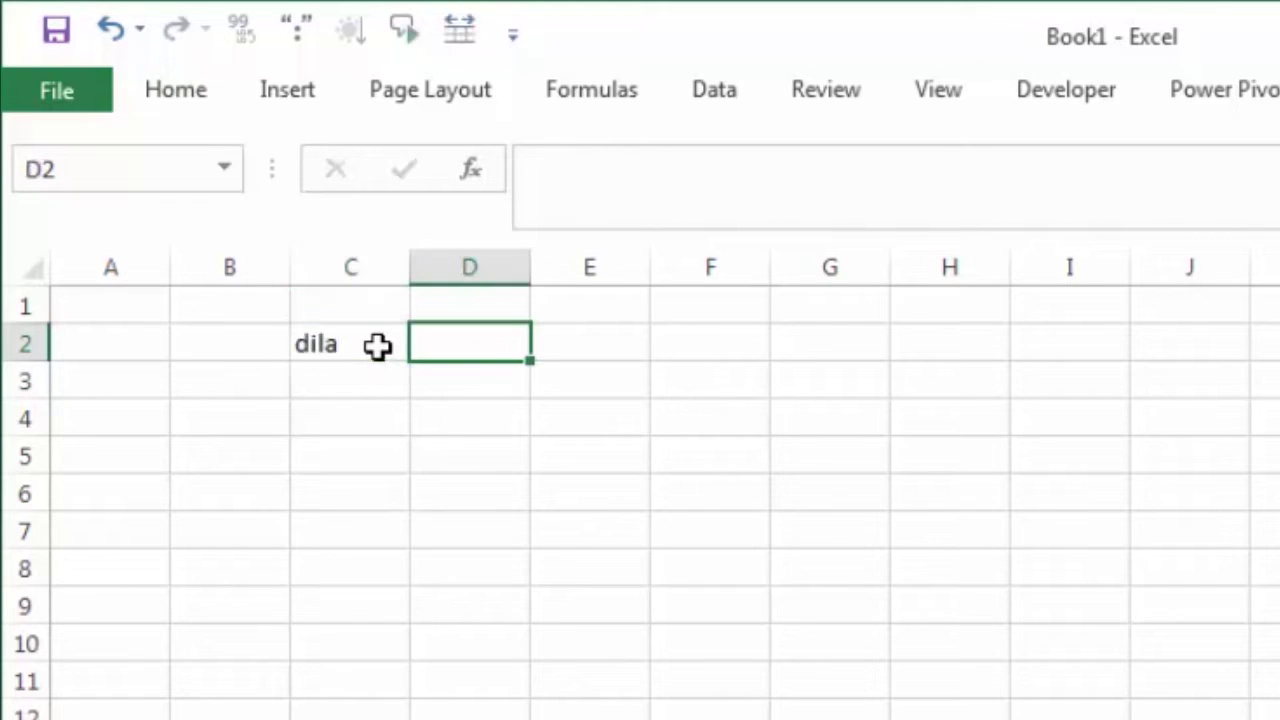
pyautogui.write('vanila')
pyautogui.press('Return')
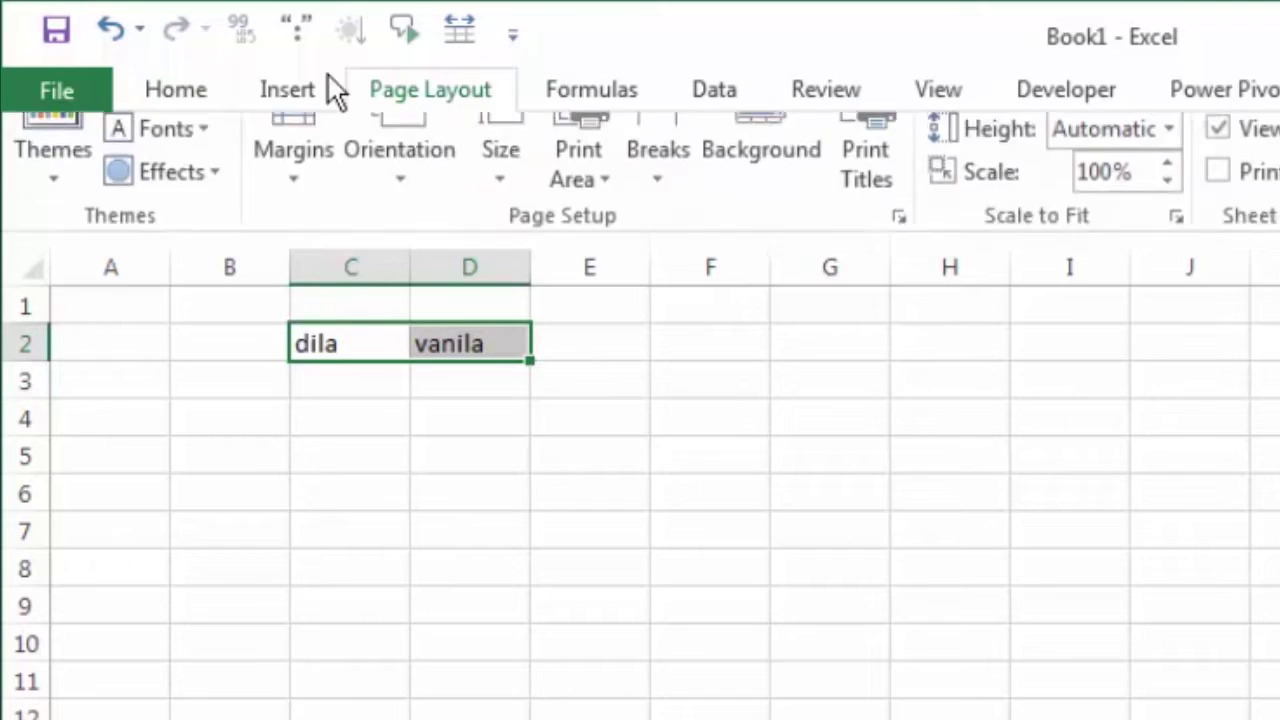
# - Try Merge & Center on C2:D2, accept the warning, then undo the merge
pyautogui.click(182, 88)
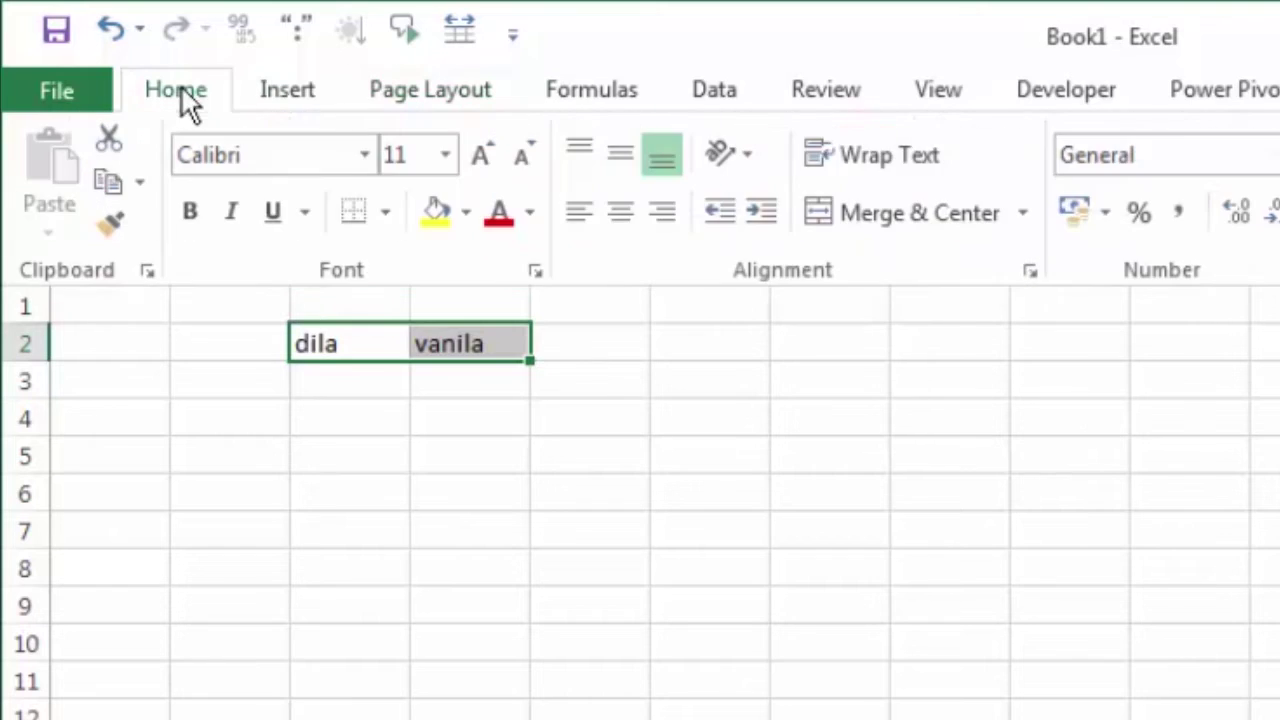
pyautogui.click(865, 208)
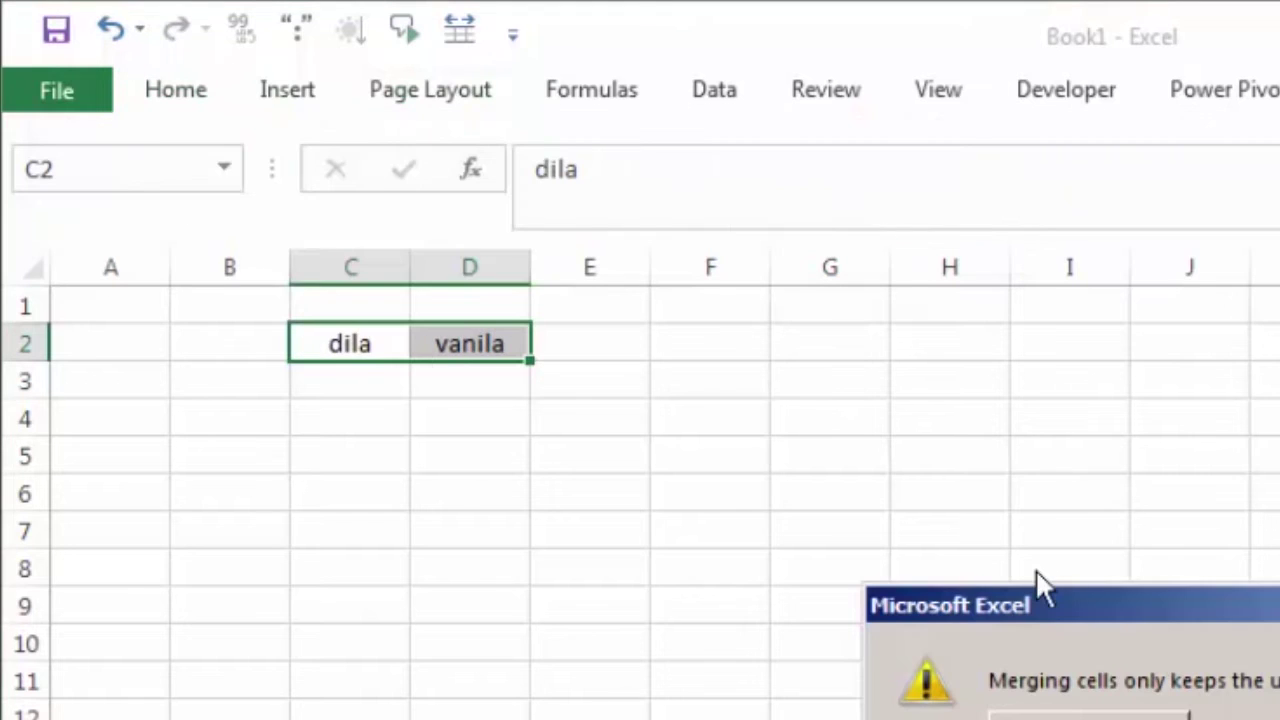
pyautogui.moveTo(1032, 600); pyautogui.dragTo(529, 435)
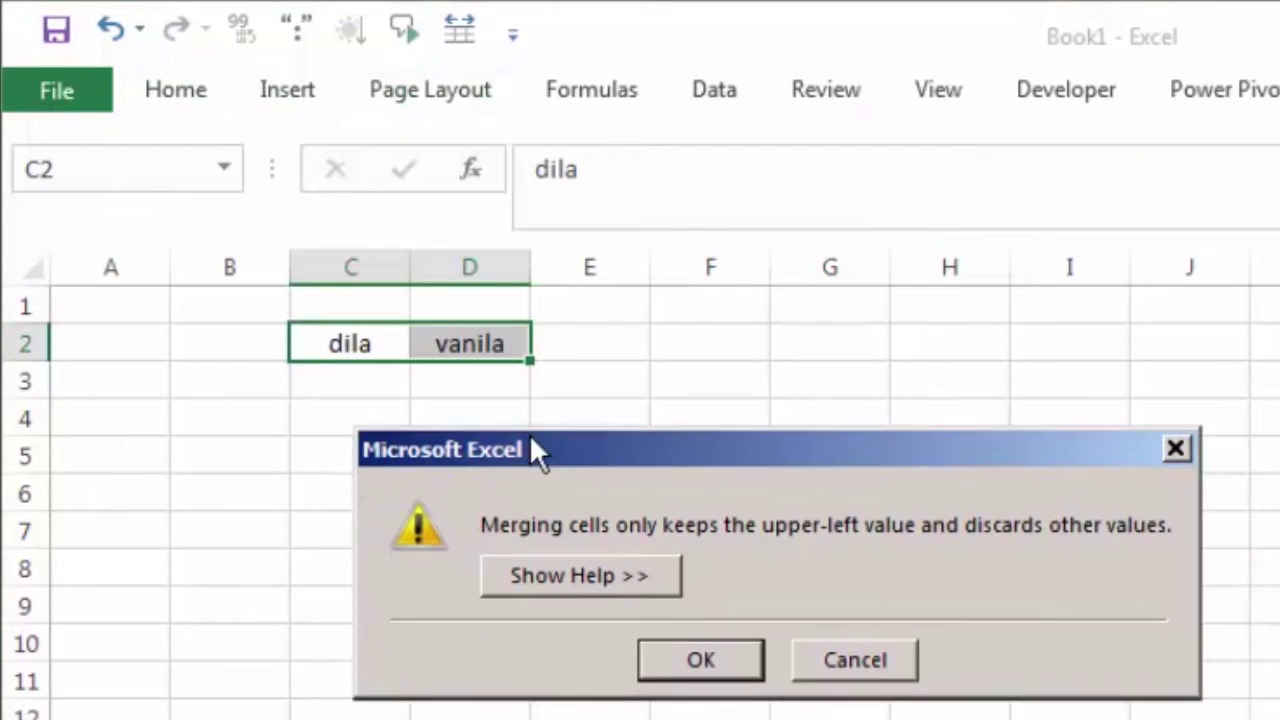
pyautogui.click(702, 660)
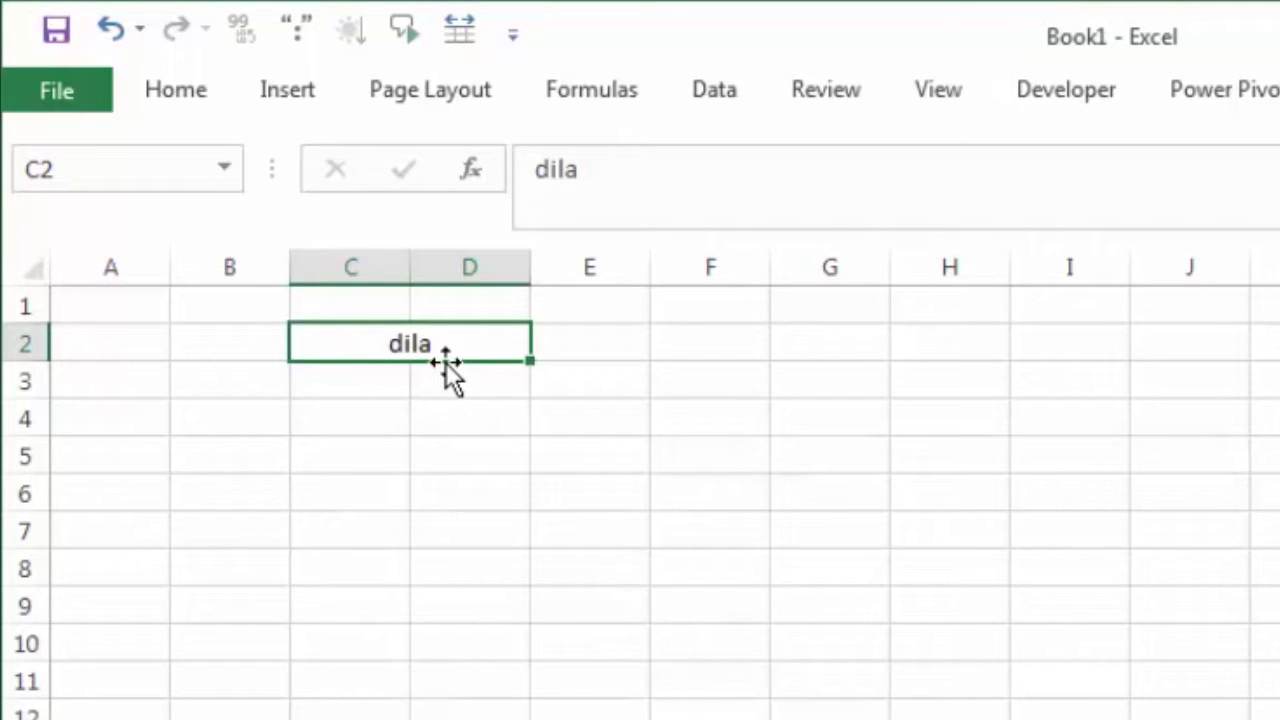
pyautogui.hotkey('ctrl', 'z')
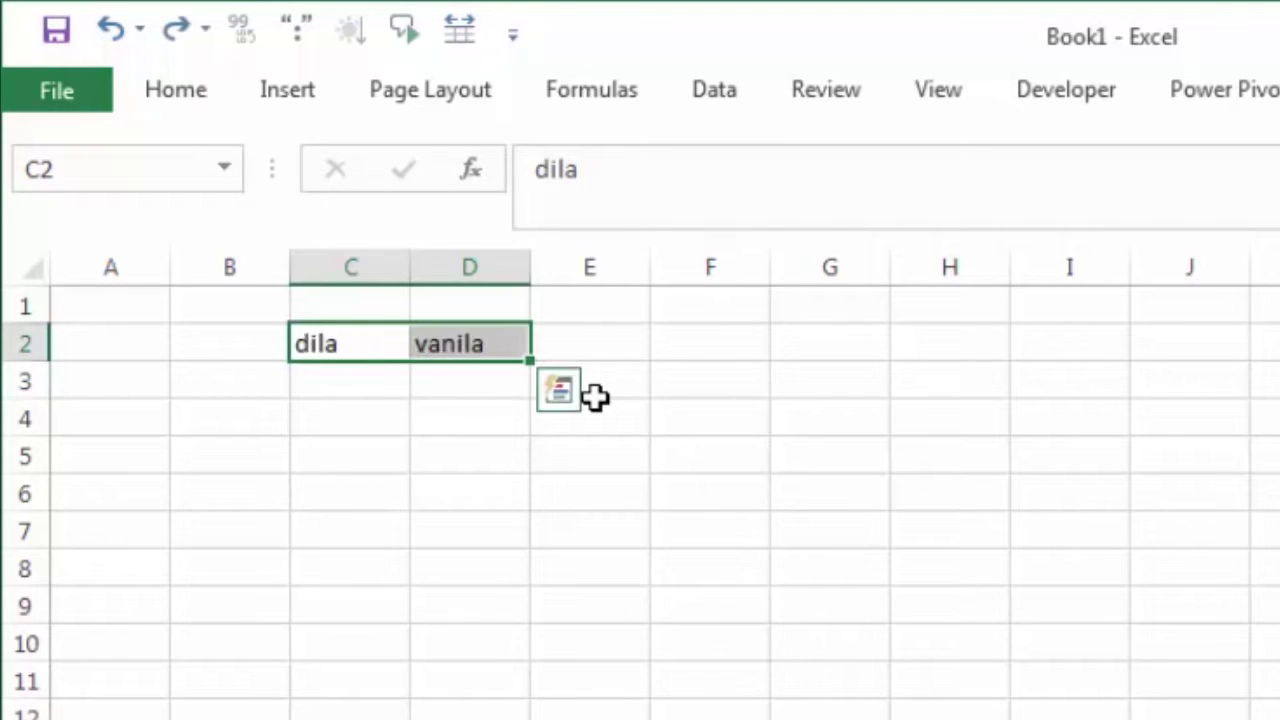
# - Clear vanila from cell D2
pyautogui.click(470, 438)
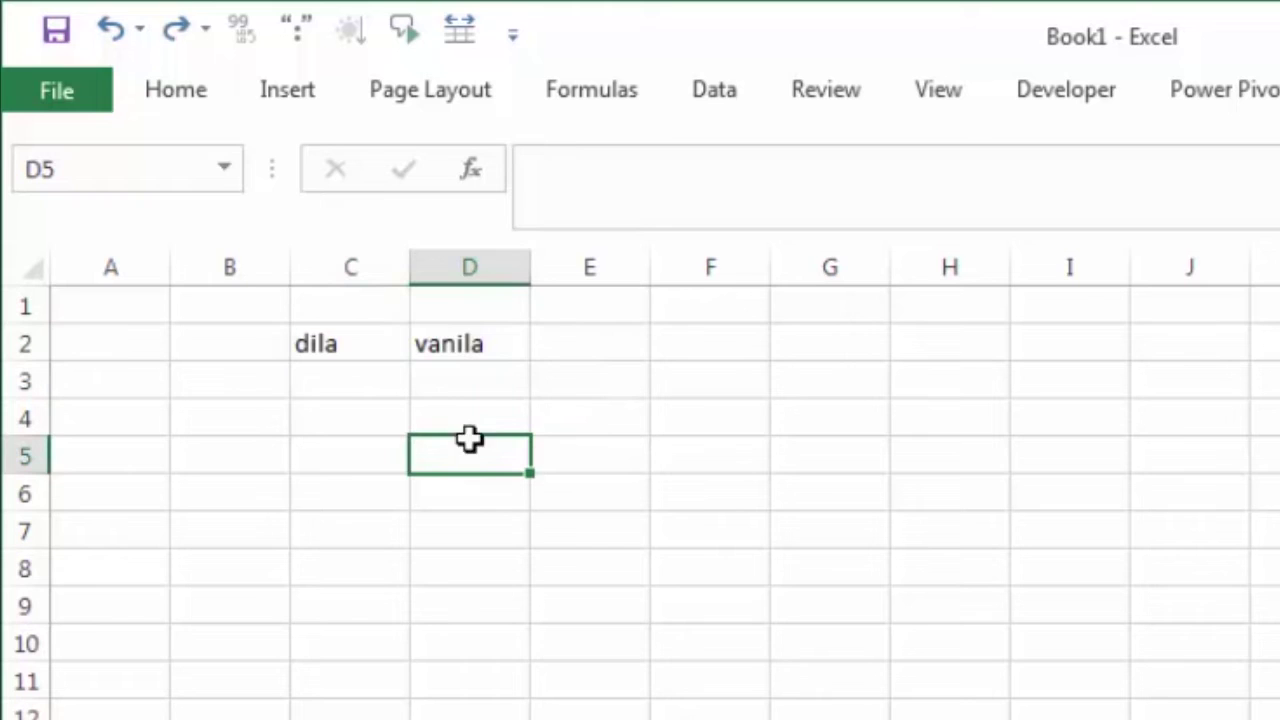
pyautogui.click(470, 340)
pyautogui.press('Delete')
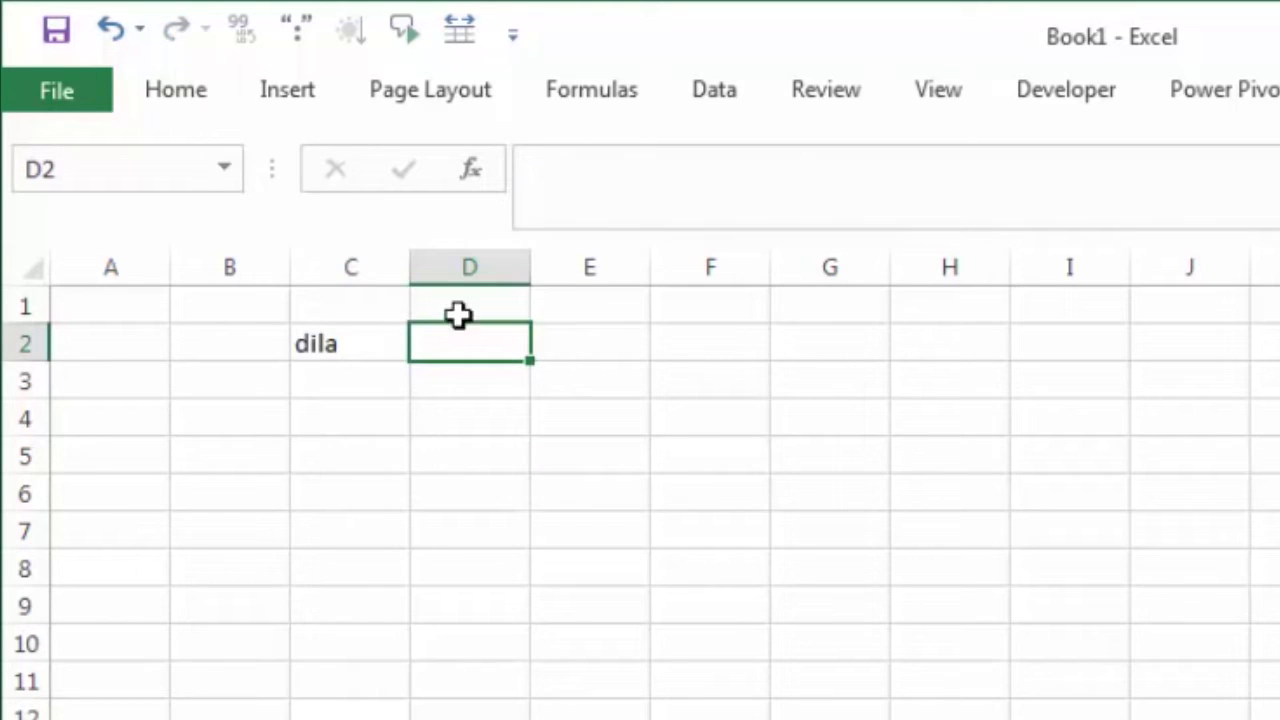
# - Merge and centre cells C2:D2
pyautogui.moveTo(373, 350); pyautogui.dragTo(431, 351)
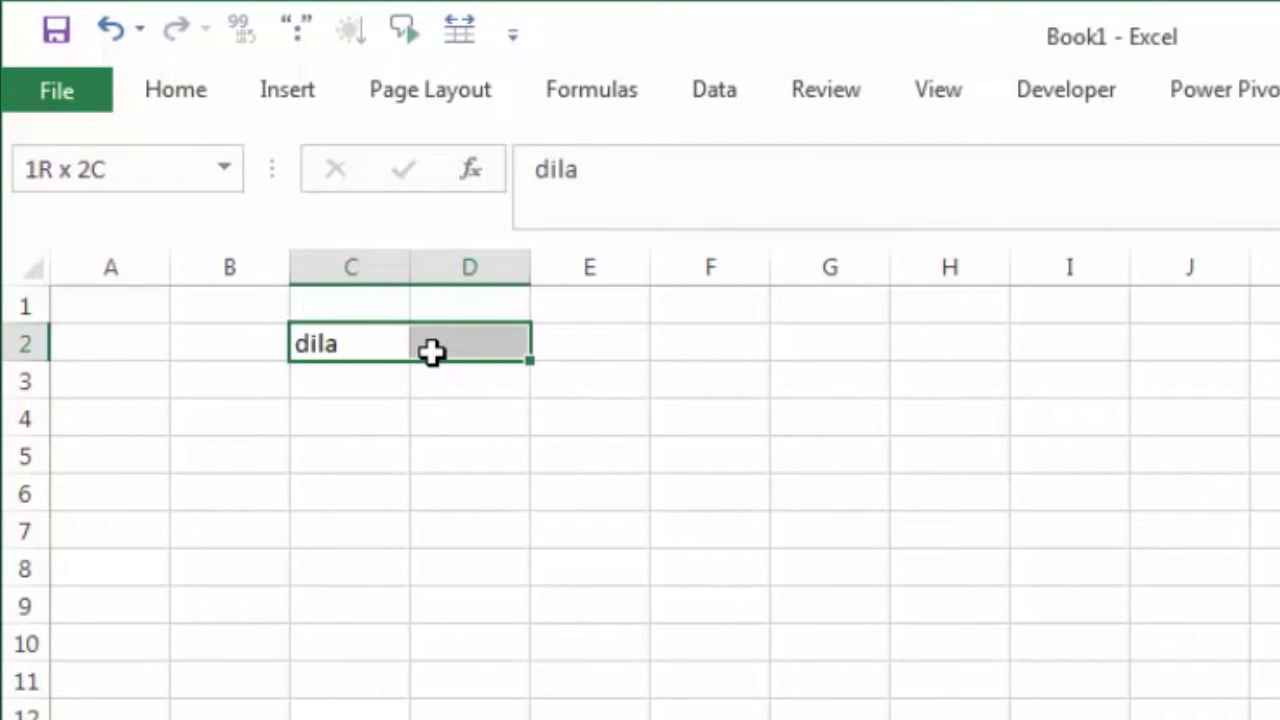
pyautogui.click(195, 100)
pyautogui.click(830, 210)
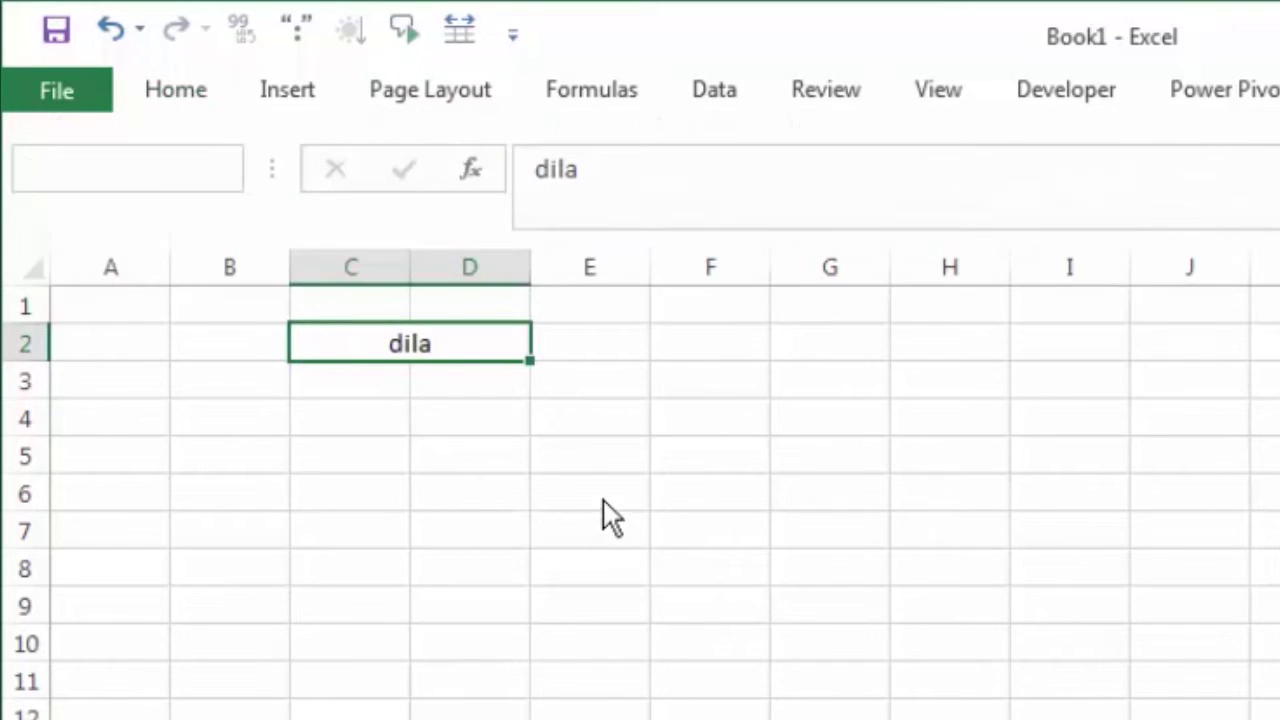
# - Edit the merged cell so it reads 'dila vanila'
pyautogui.doubleClick(471, 343)
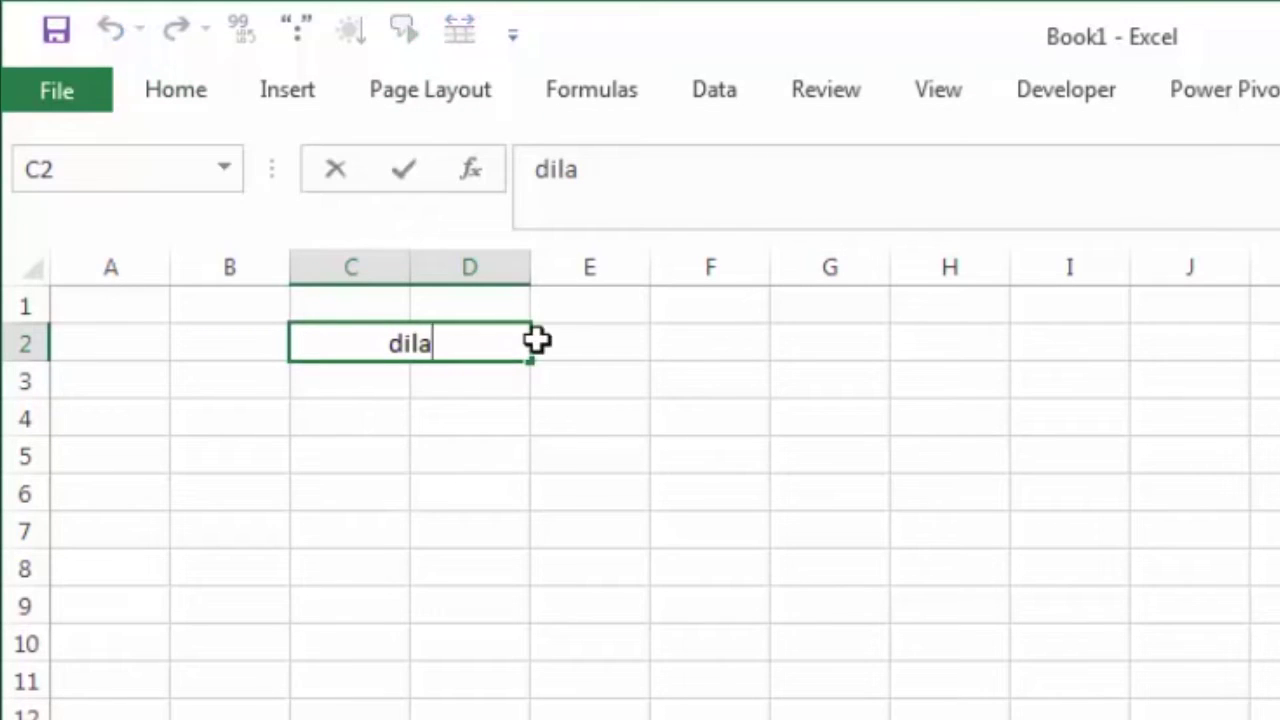
pyautogui.write(' van')
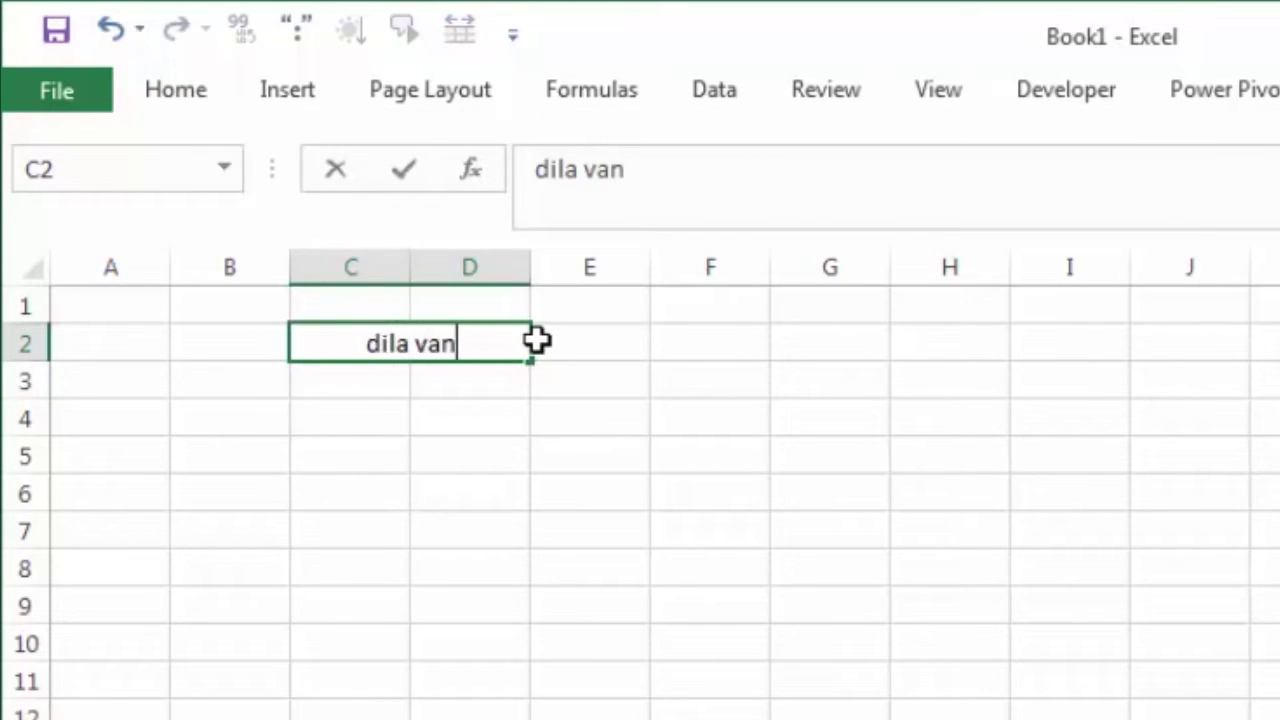
pyautogui.write('ila')
pyautogui.press('Return')
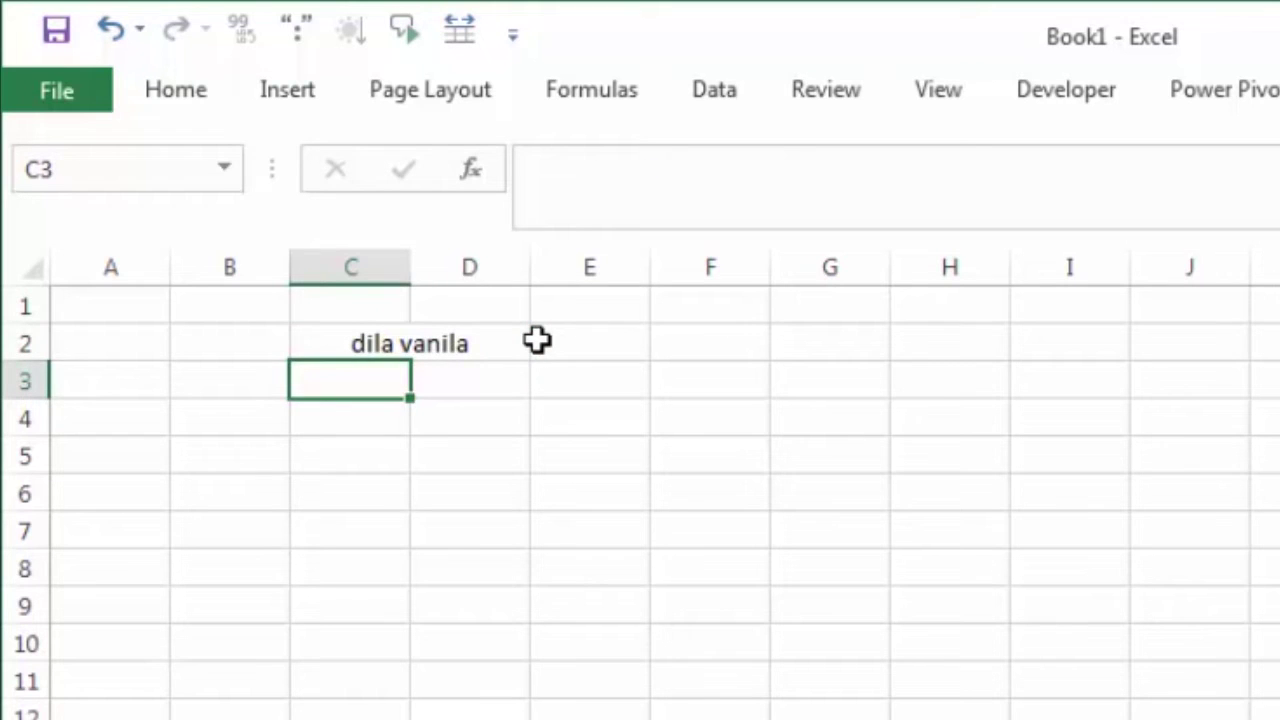
pyautogui.click(537, 341)
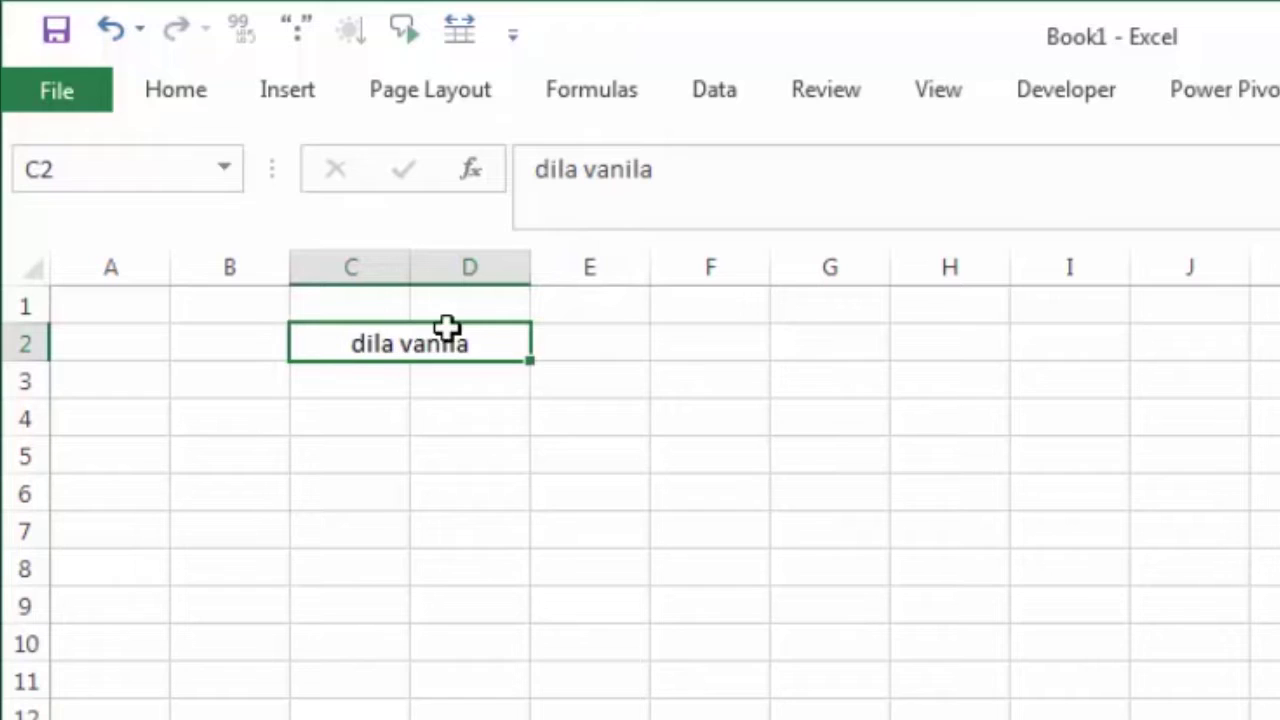
pyautogui.click(580, 334)
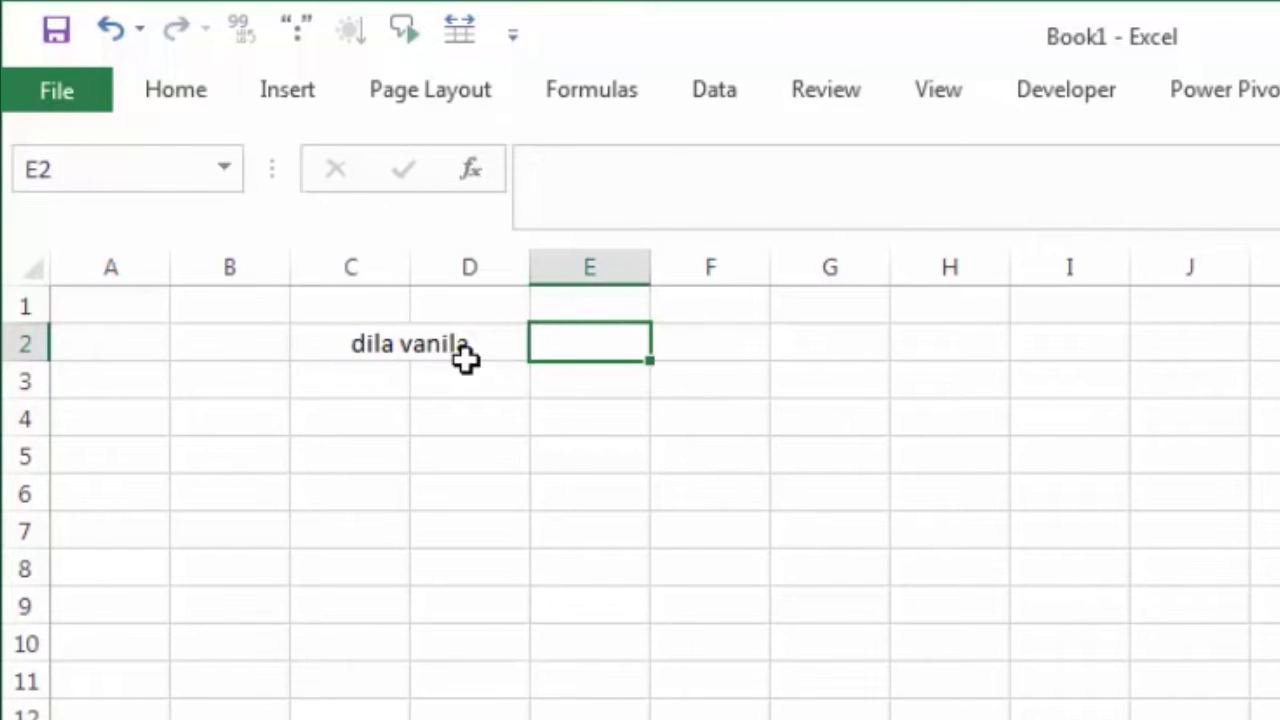
pyautogui.click(346, 345)
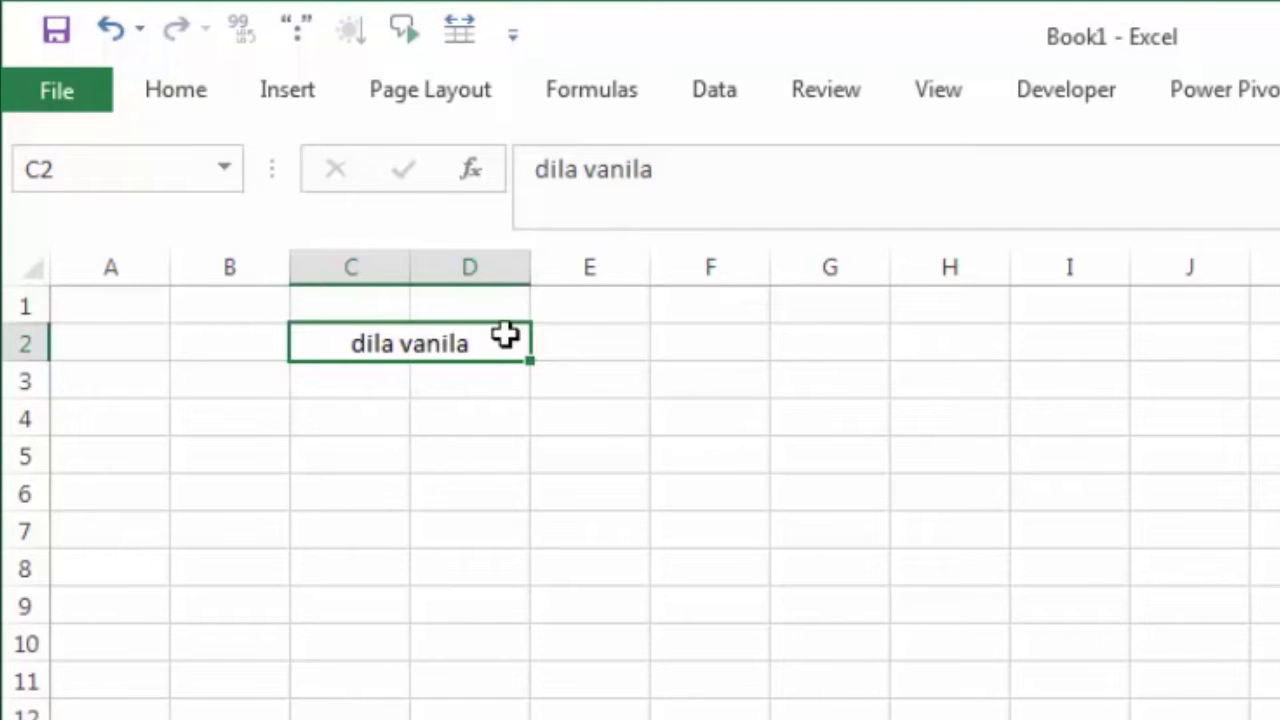
# - Raise row 2 to height 48 and middle-align the merged dila vanila cell
pyautogui.moveTo(38, 360); pyautogui.dragTo(40, 442)
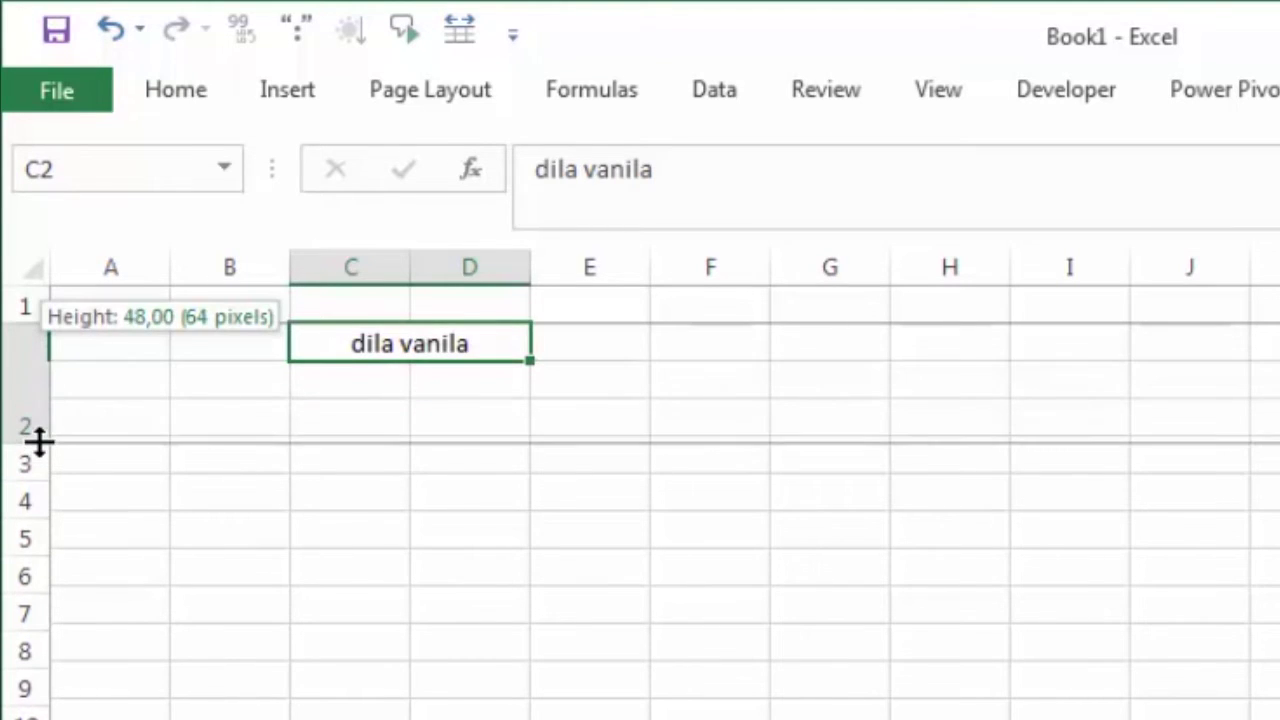
pyautogui.click(856, 424)
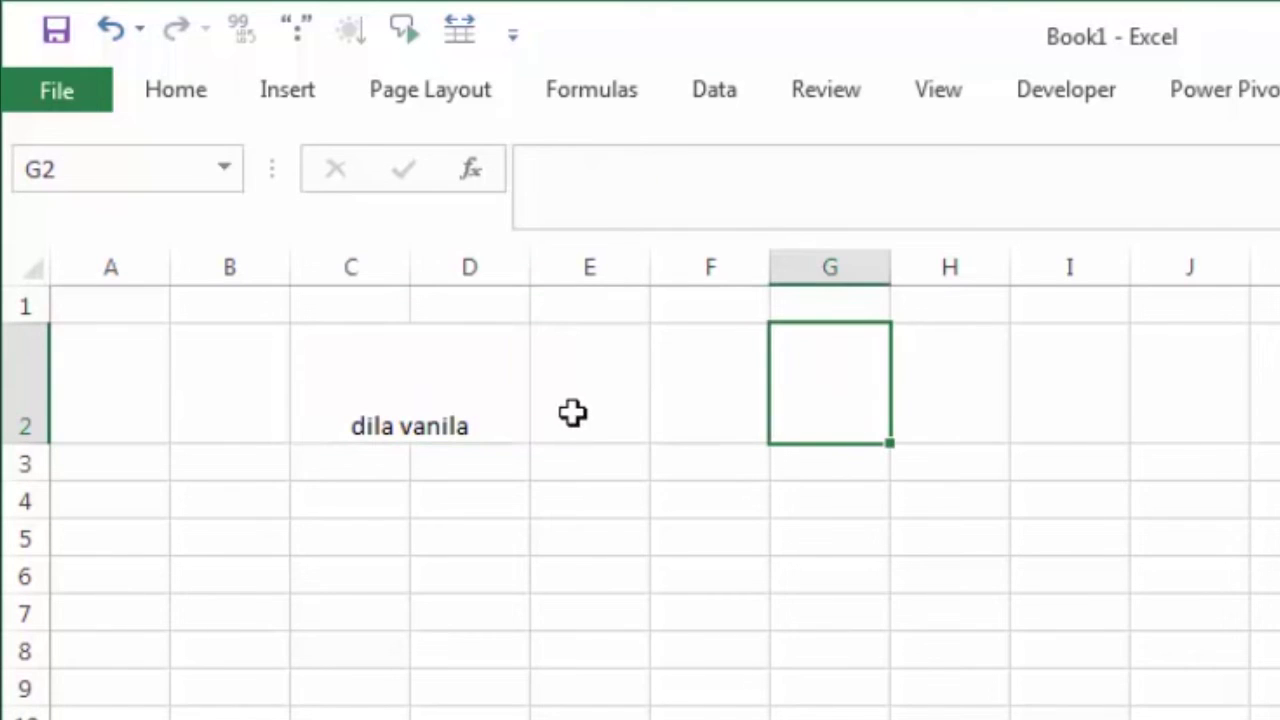
pyautogui.click(500, 394)
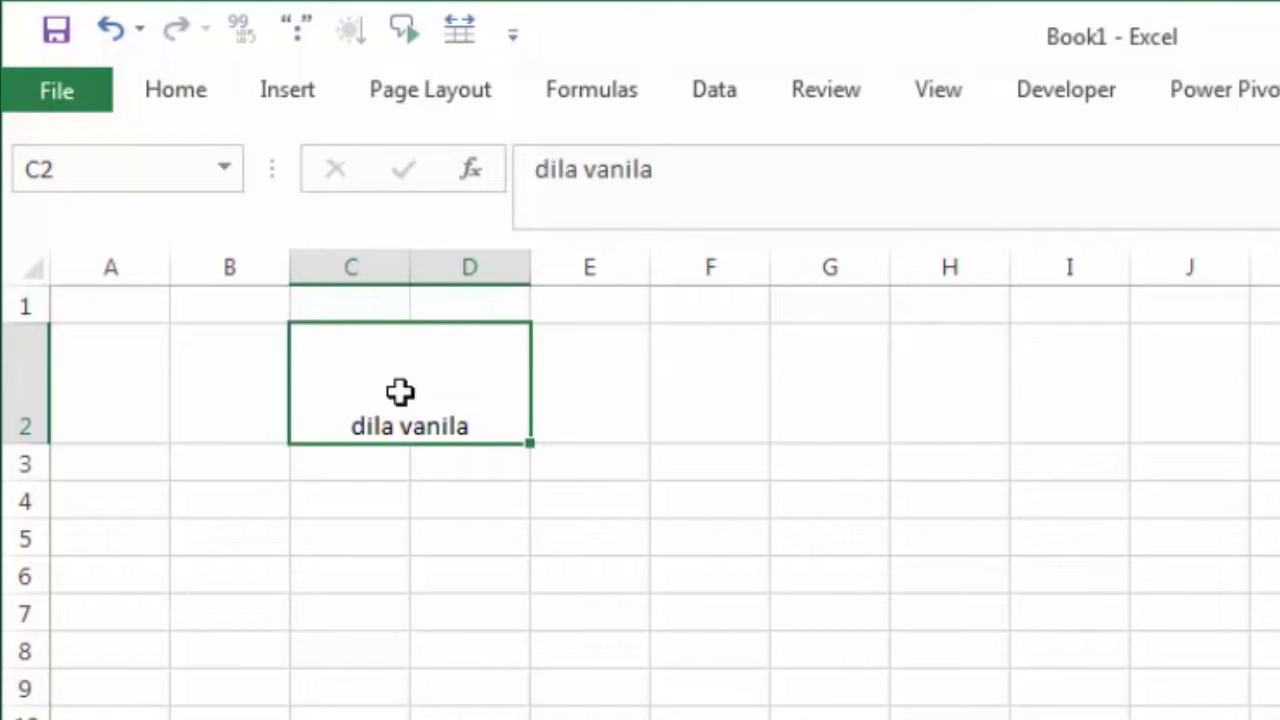
pyautogui.click(197, 97)
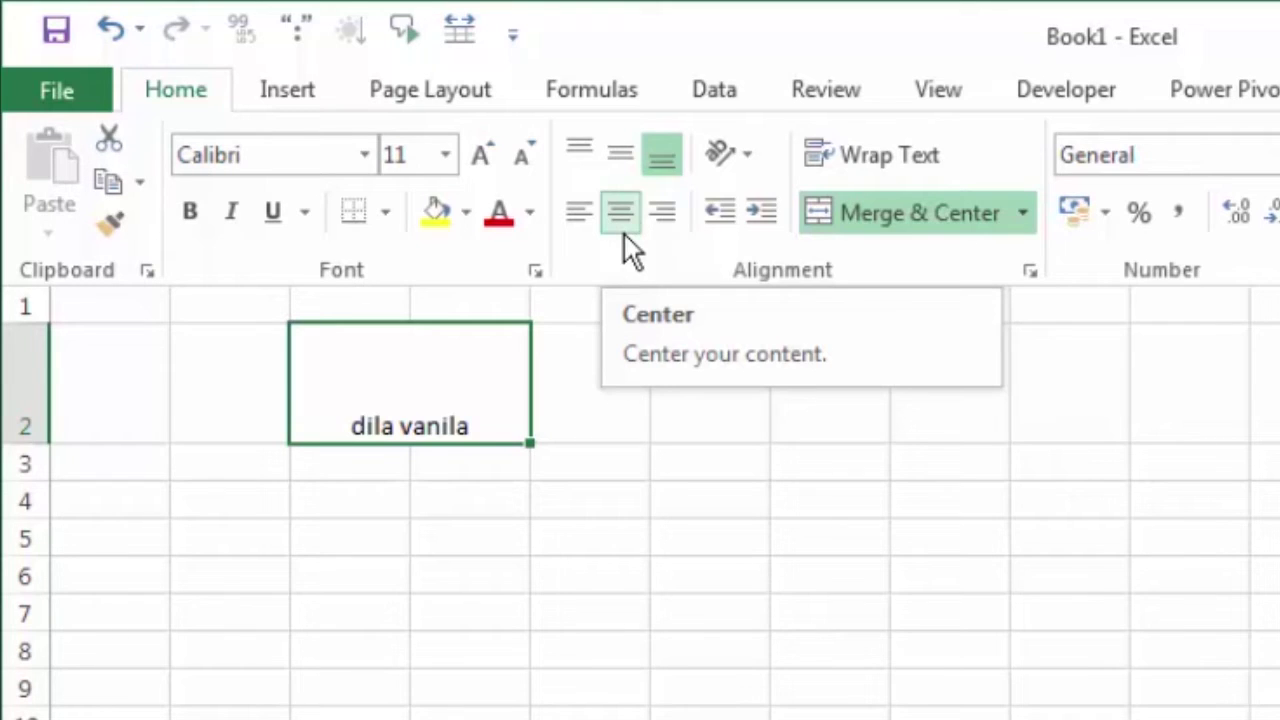
pyautogui.click(625, 156)
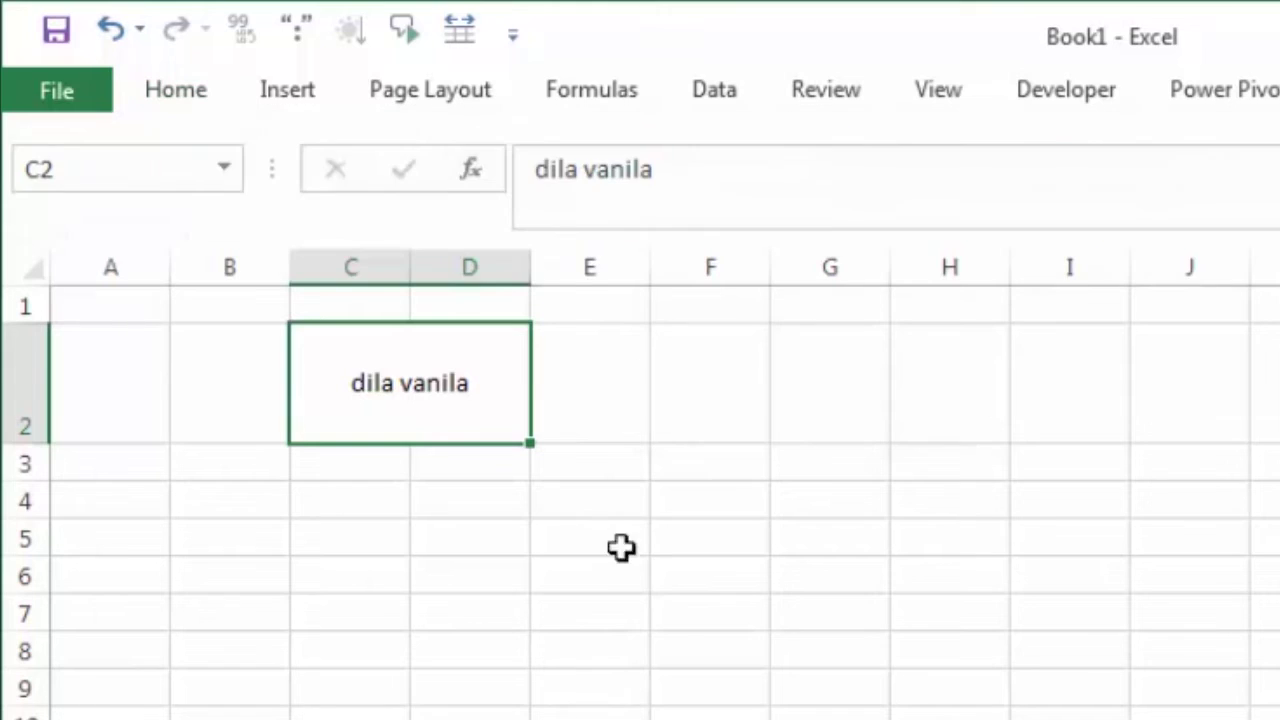
# - Select C4:D4 and merge it using the Merge & Center dropdown options
pyautogui.click(413, 515)
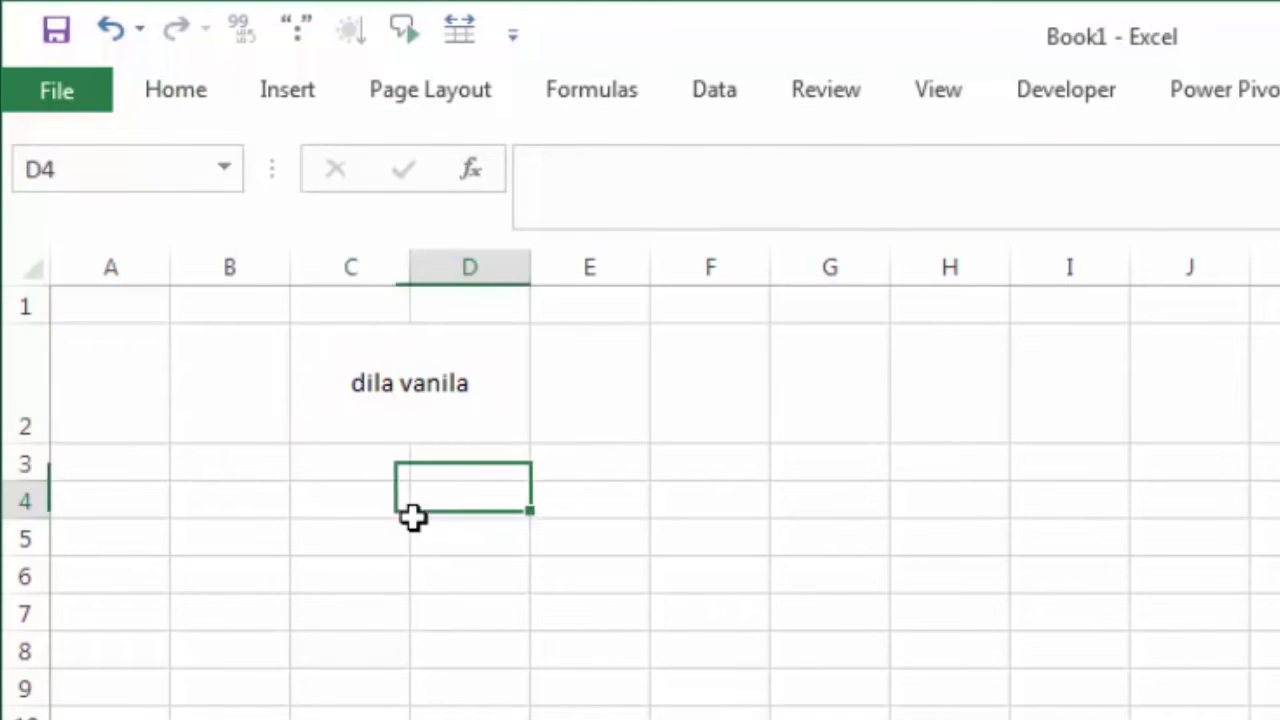
pyautogui.moveTo(326, 508); pyautogui.dragTo(433, 503)
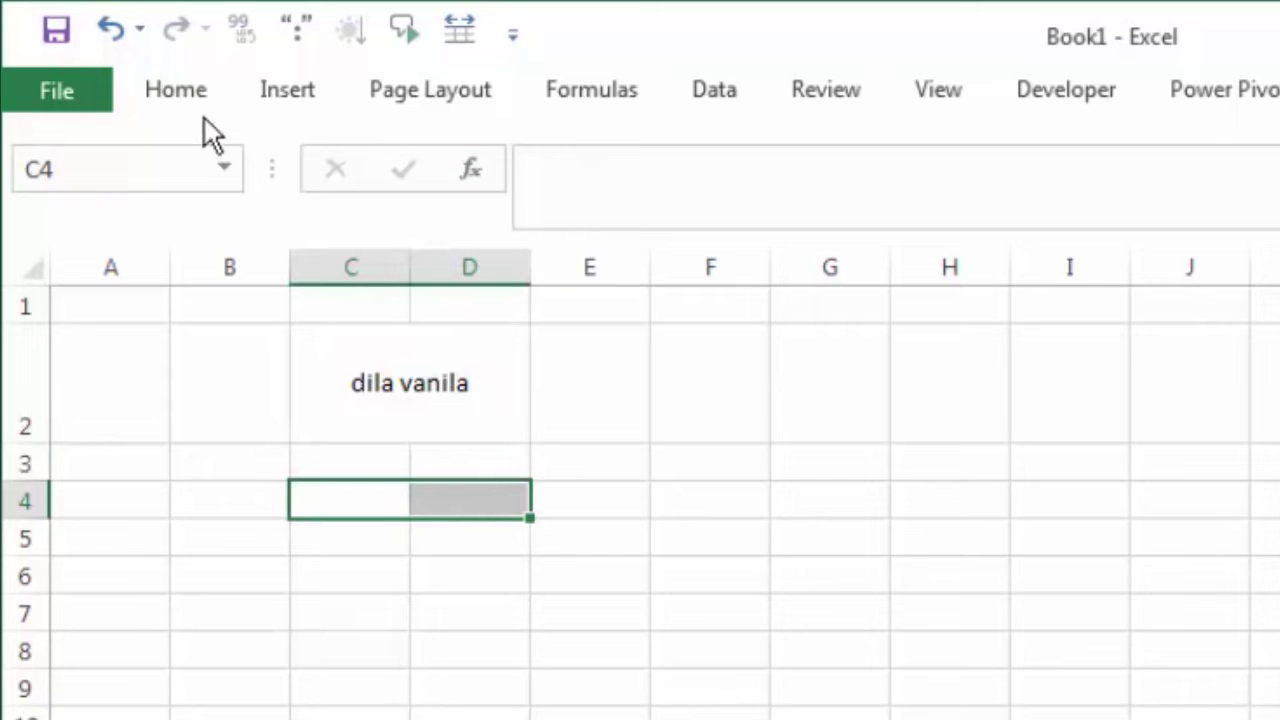
pyautogui.click(160, 92)
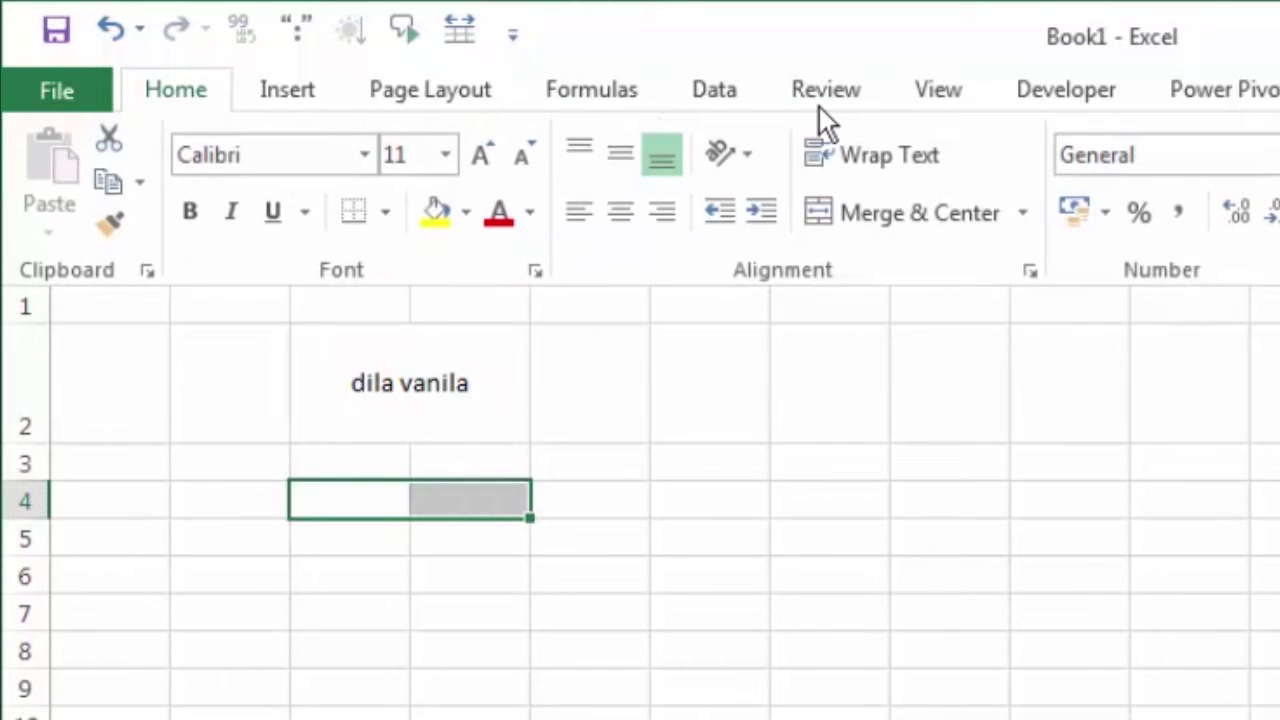
pyautogui.click(422, 388)
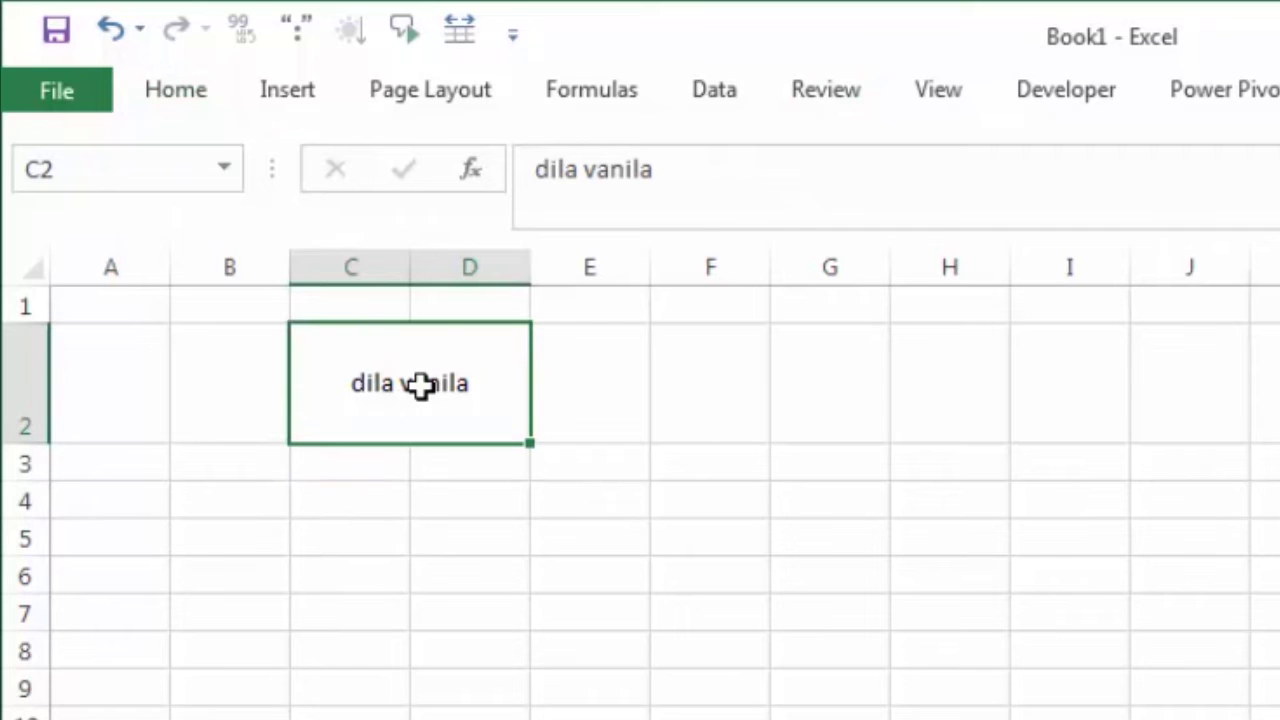
pyautogui.moveTo(390, 502); pyautogui.dragTo(446, 504)
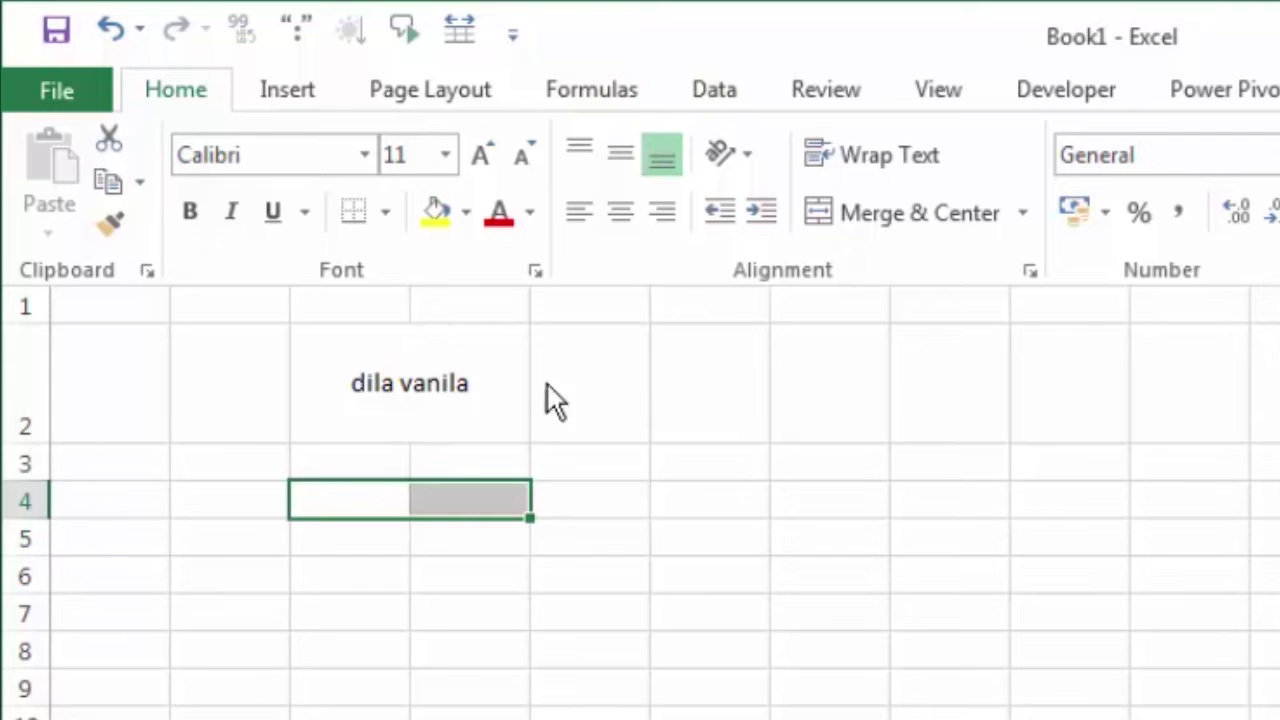
pyautogui.click(1023, 212)
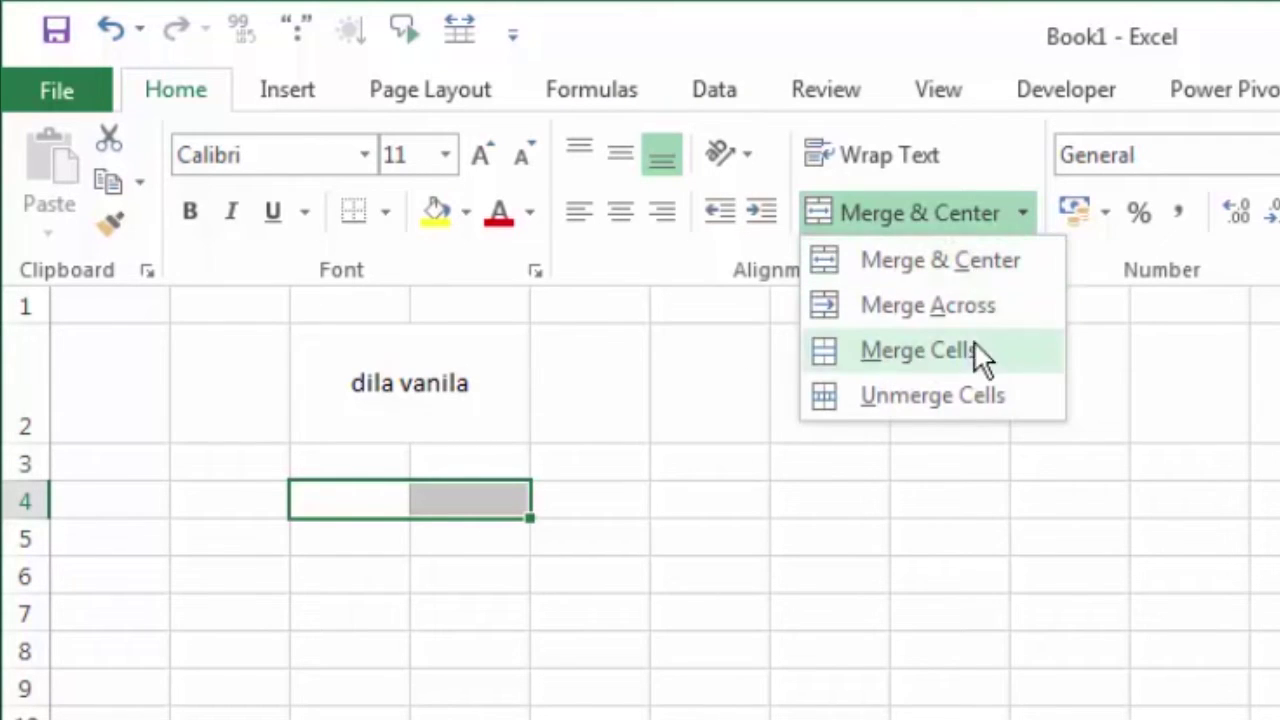
pyautogui.click(979, 319)
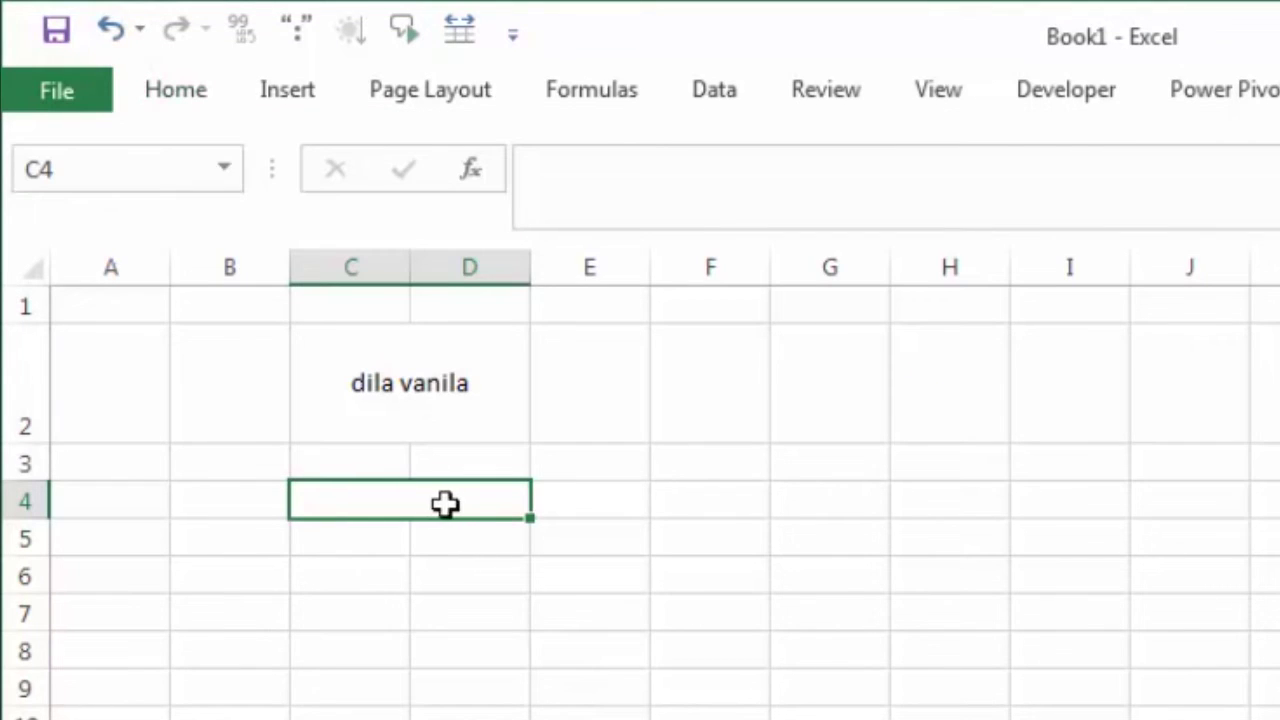
# - Check the surrounding cells, ending with merged C4:D4 selected for text
pyautogui.click(372, 562)
pyautogui.click(380, 500)
pyautogui.click(408, 372)
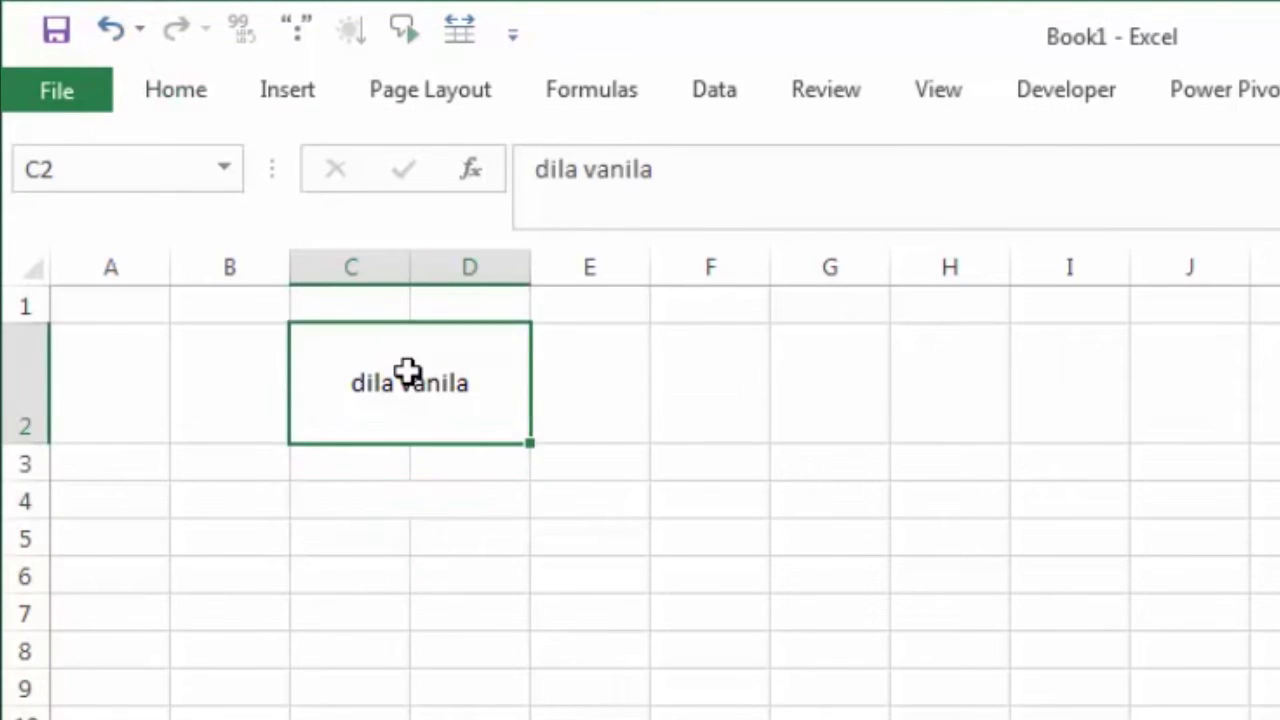
pyautogui.click(409, 468)
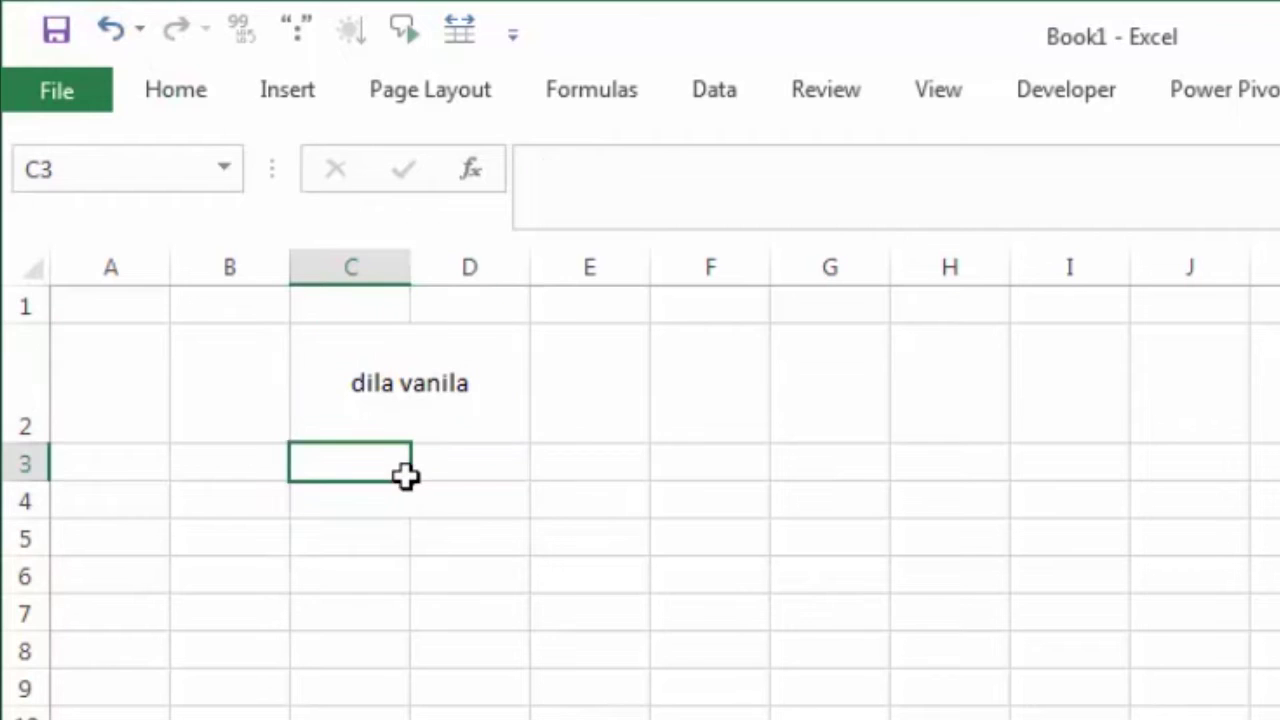
pyautogui.click(476, 464)
pyautogui.click(371, 506)
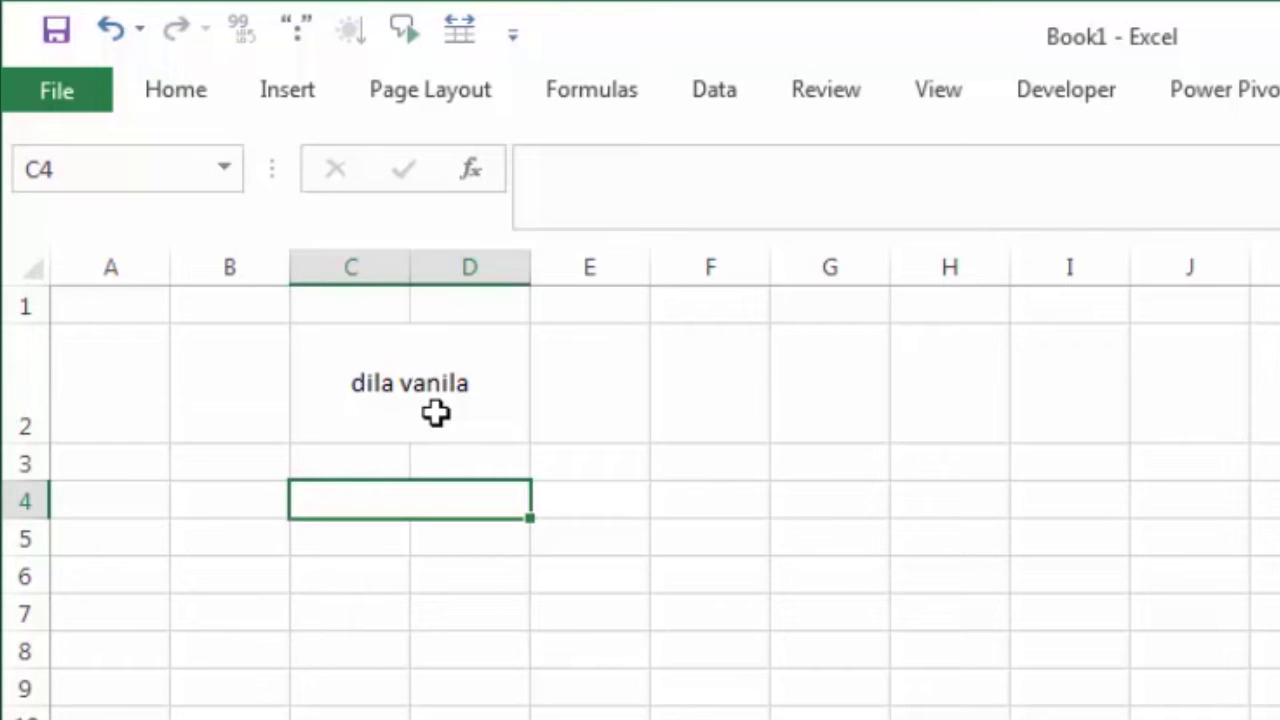
# - Type dila vanila into the merged C4:D4 cell
pyautogui.write('dila')
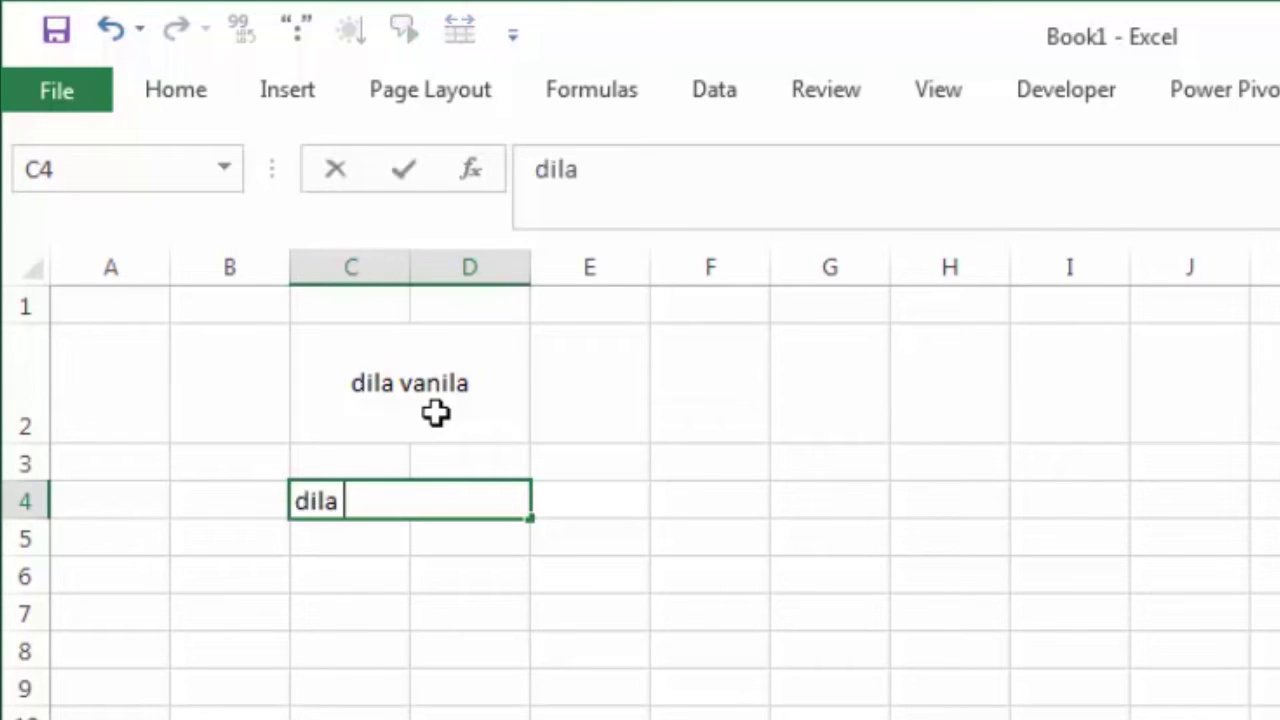
pyautogui.write(' vanila')
pyautogui.press('Return')
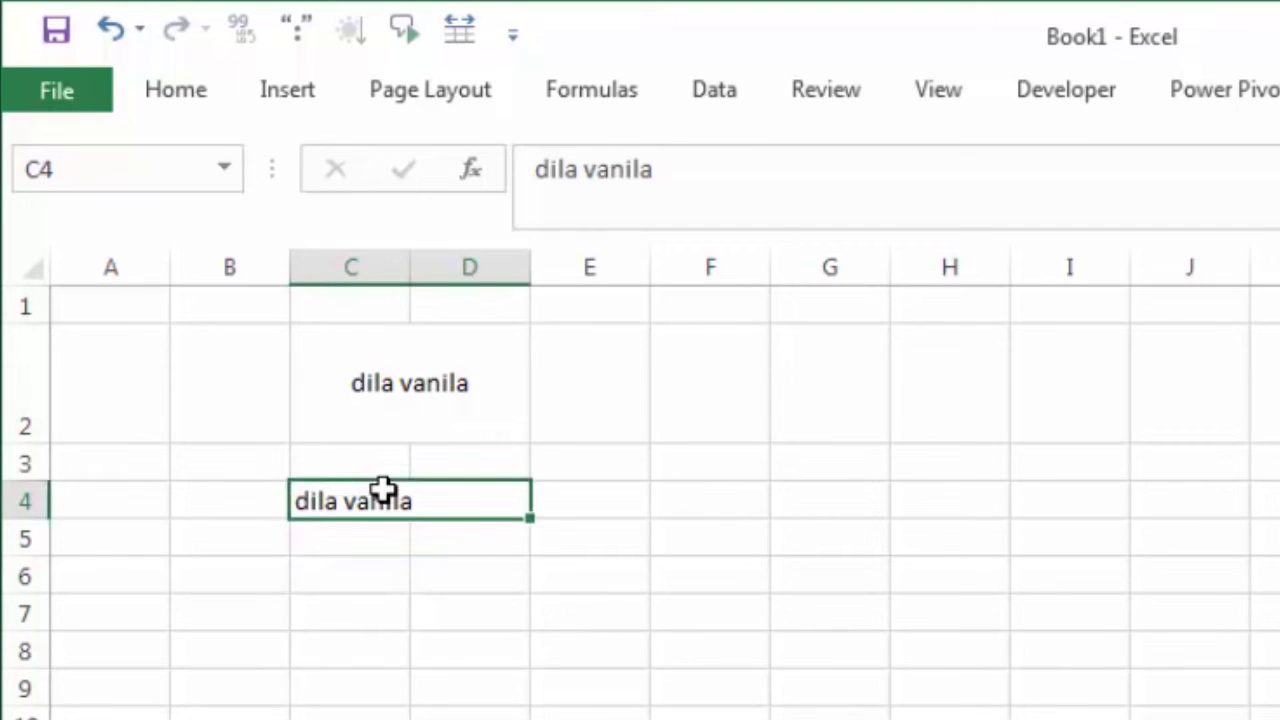
pyautogui.click(413, 345)
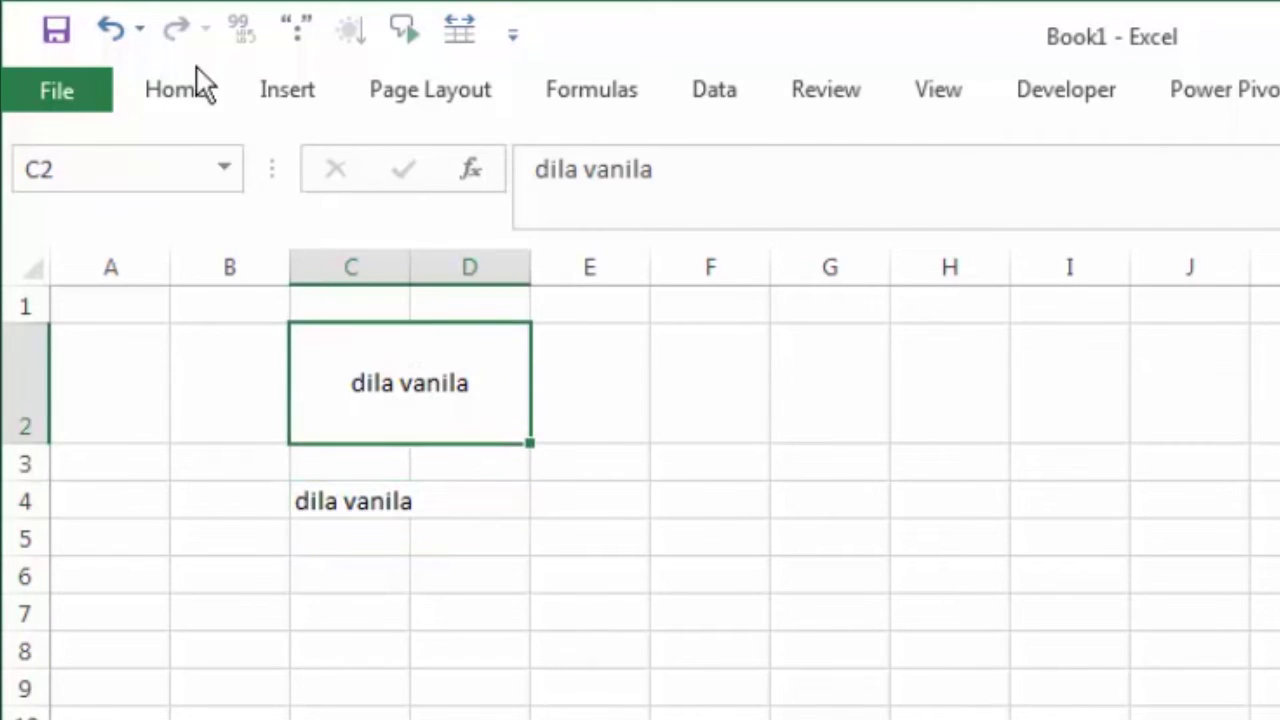
pyautogui.click(206, 105)
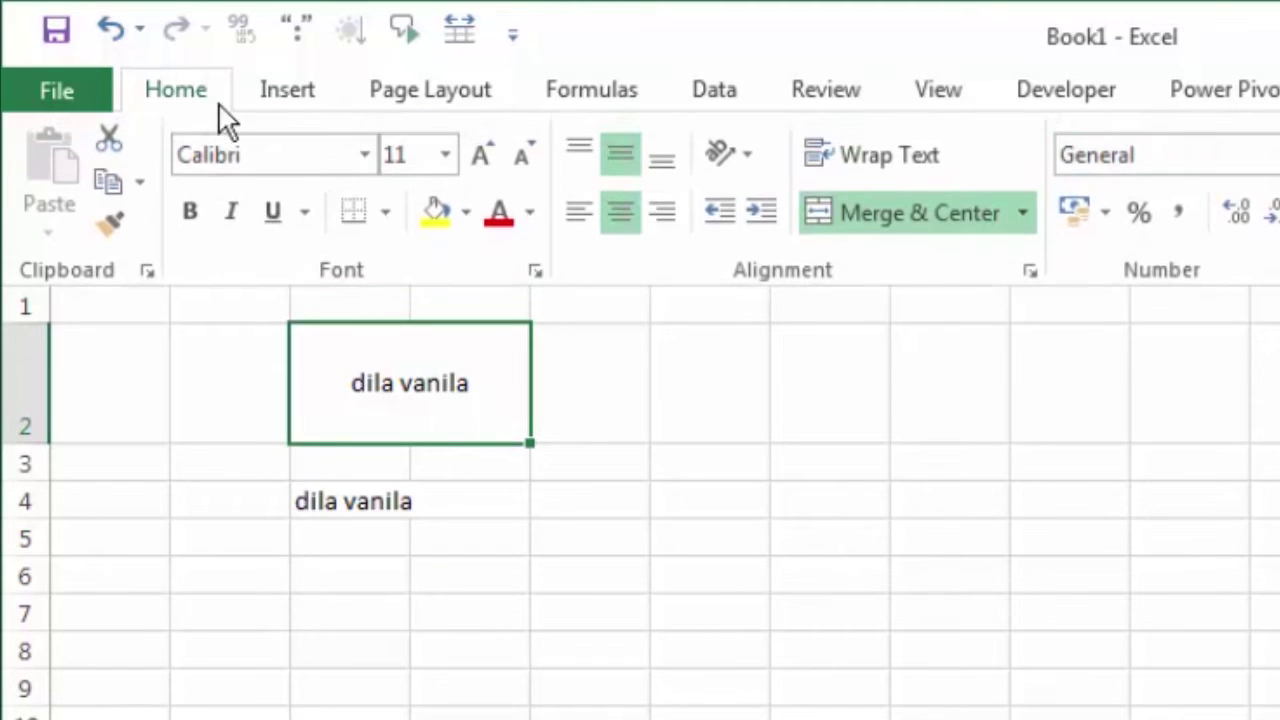
pyautogui.click(1031, 221)
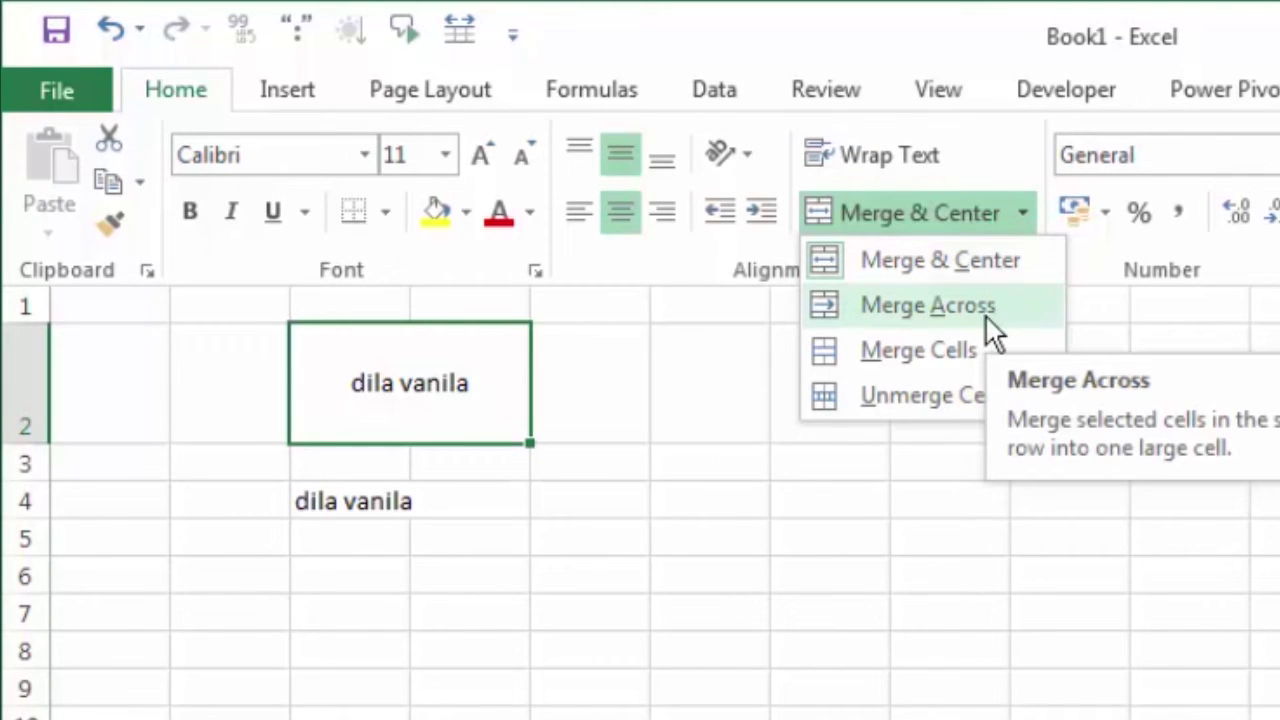
pyautogui.click(711, 523)
# - Centre the C4:D4 text both horizontally and vertically
pyautogui.click(509, 497)
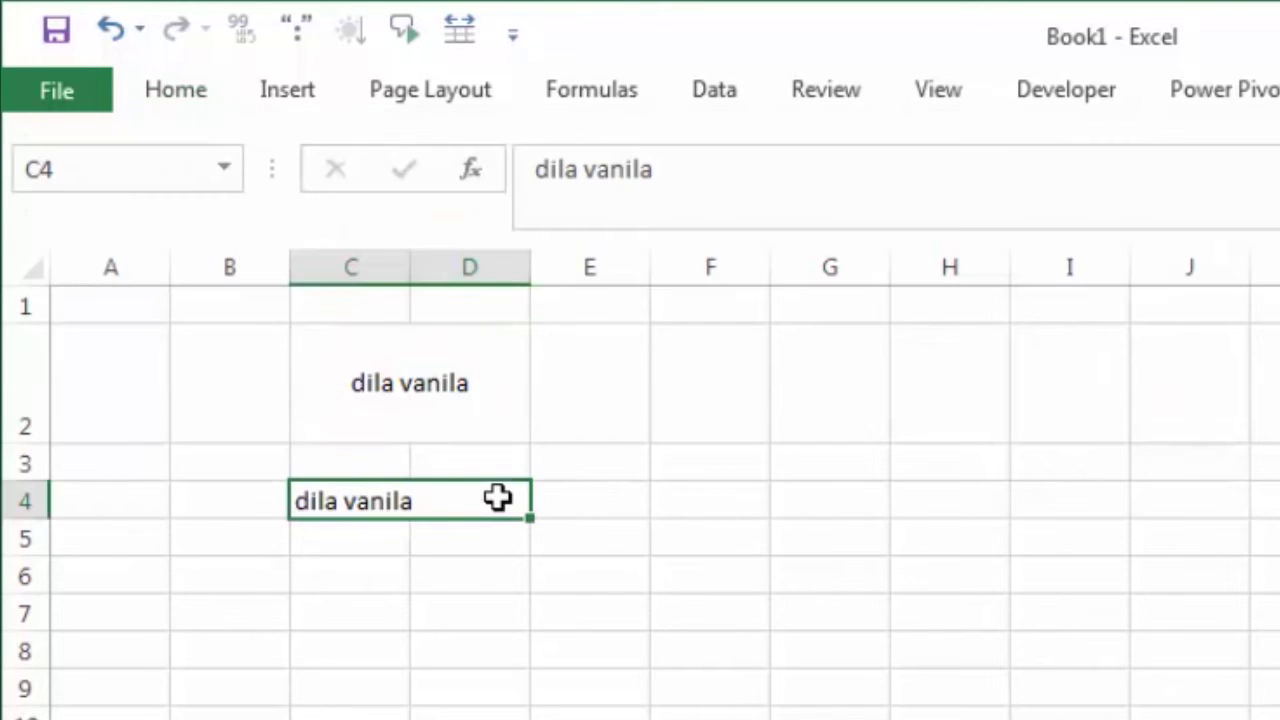
pyautogui.click(187, 80)
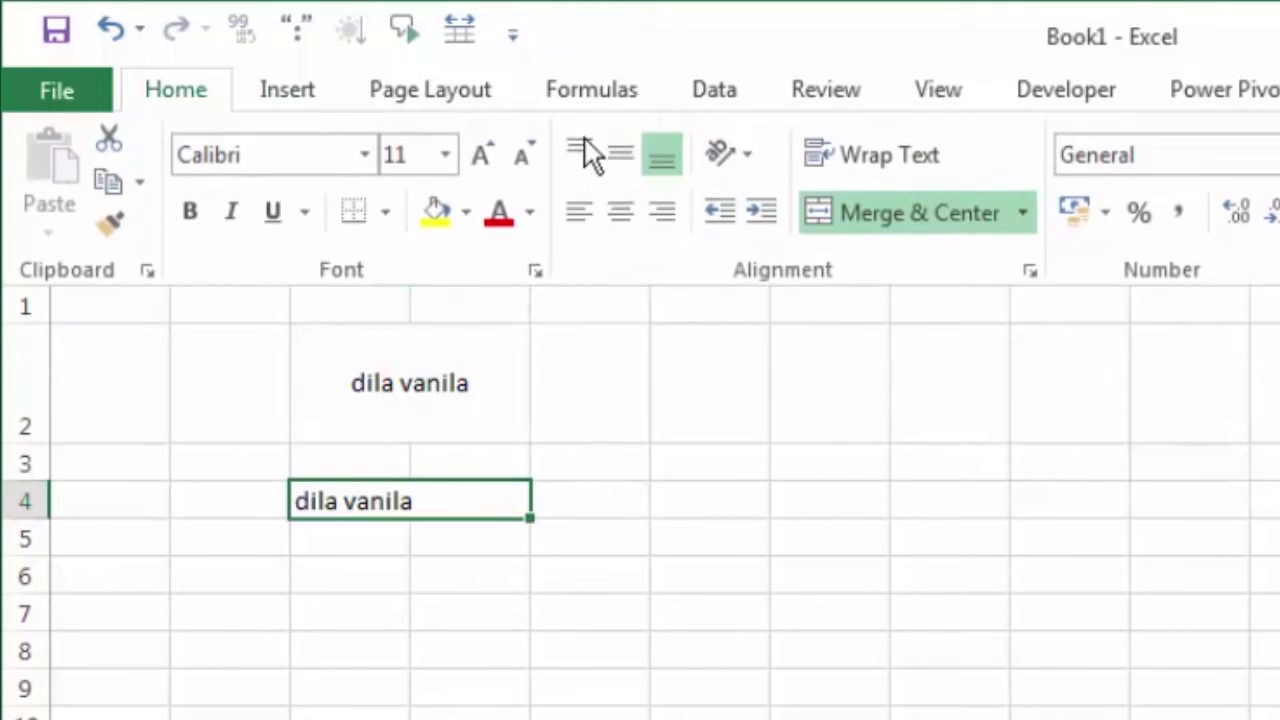
pyautogui.click(618, 199)
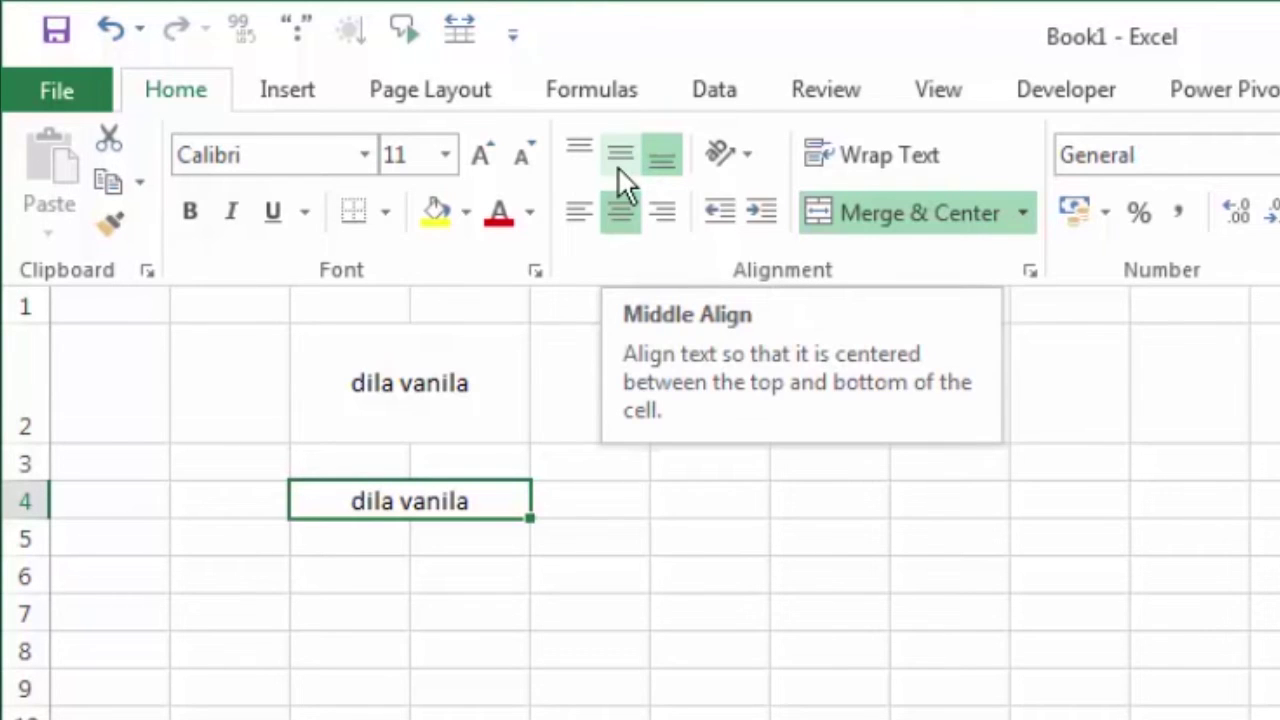
pyautogui.click(619, 169)
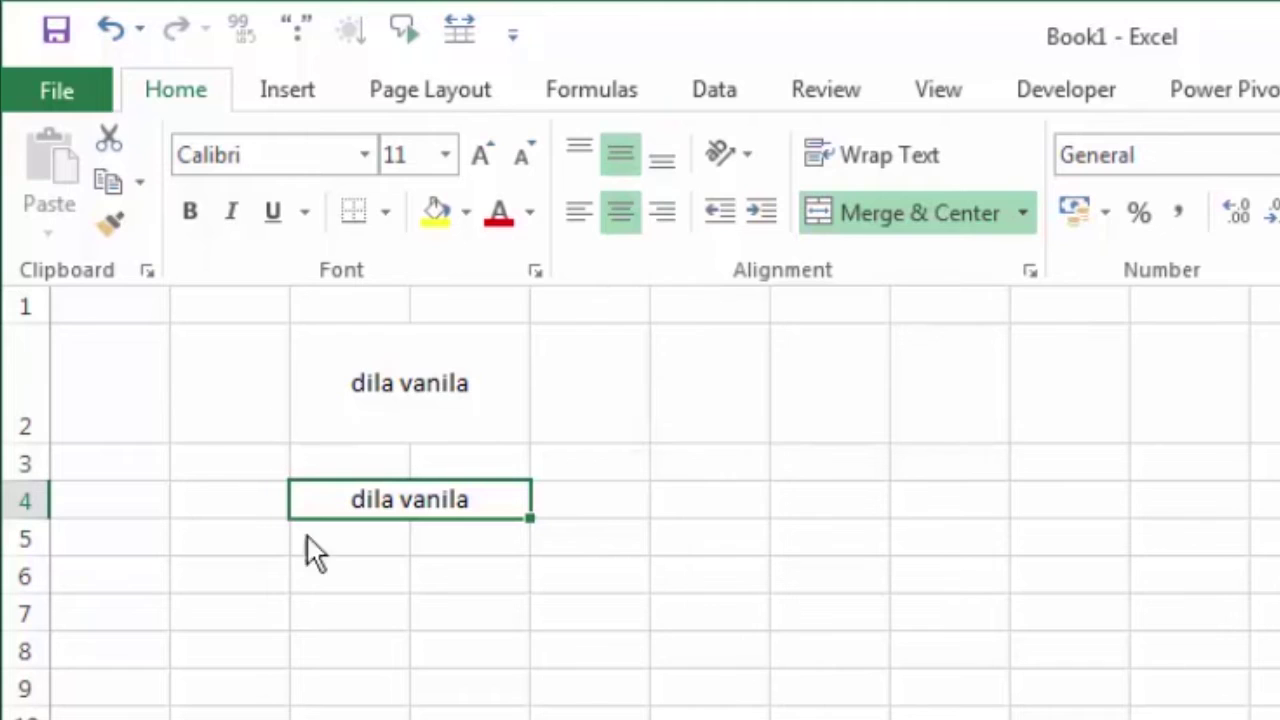
pyautogui.hotkey('ctrl', 'F1')
# - Raise row 4 to about height 39 and compare it with the C2 title
pyautogui.moveTo(38, 519); pyautogui.dragTo(38, 578)
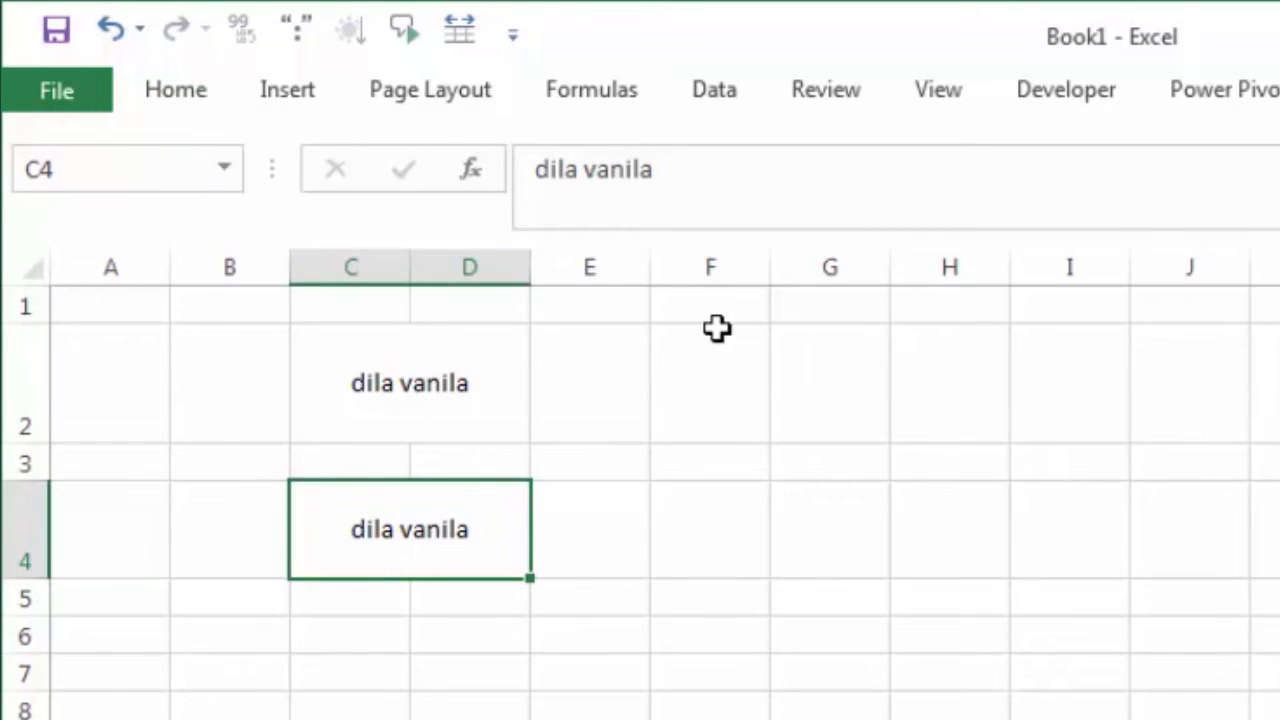
pyautogui.click(354, 366)
pyautogui.click(403, 537)
pyautogui.click(408, 370)
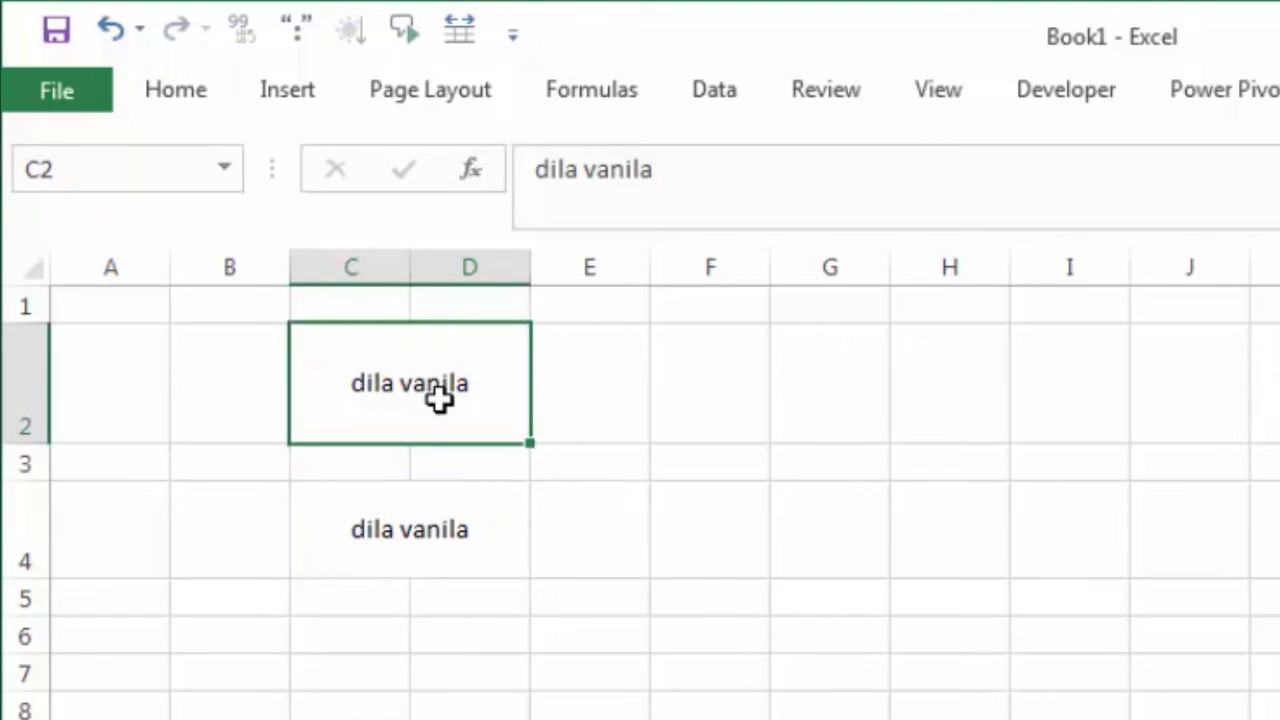
pyautogui.click(428, 531)
pyautogui.click(428, 377)
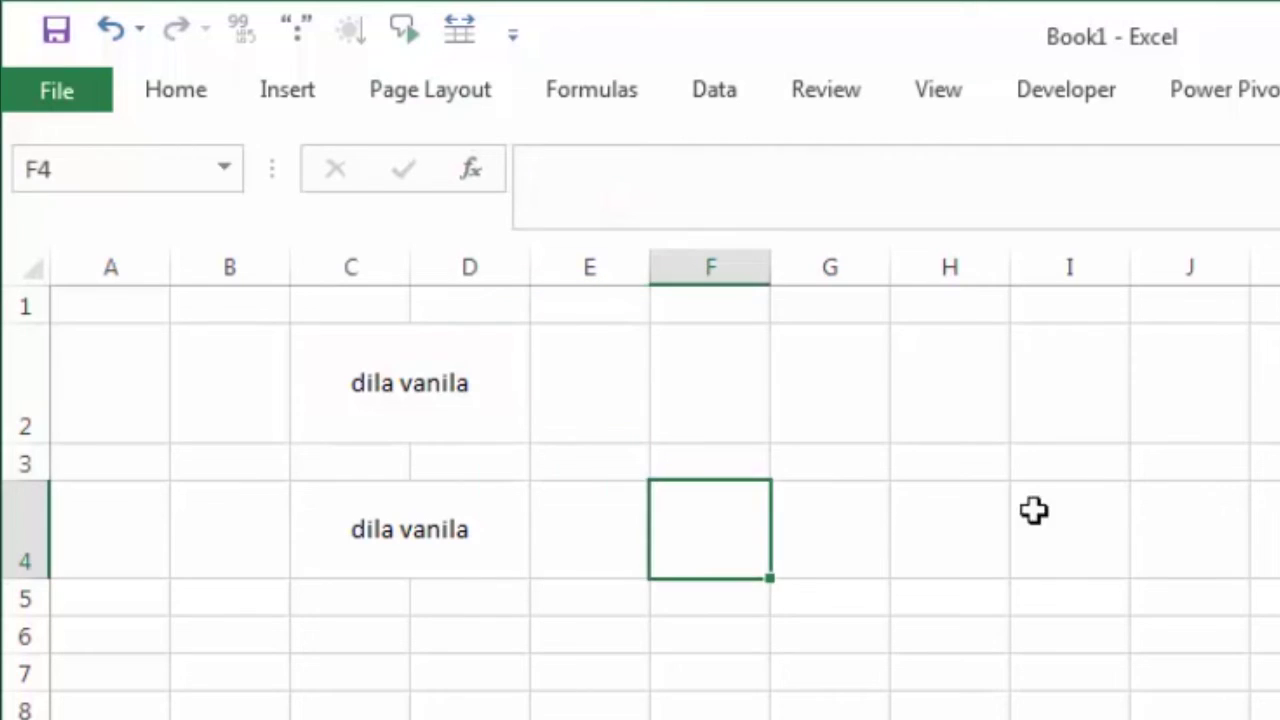
pyautogui.click(1023, 509)
pyautogui.click(490, 482)
pyautogui.click(711, 401)
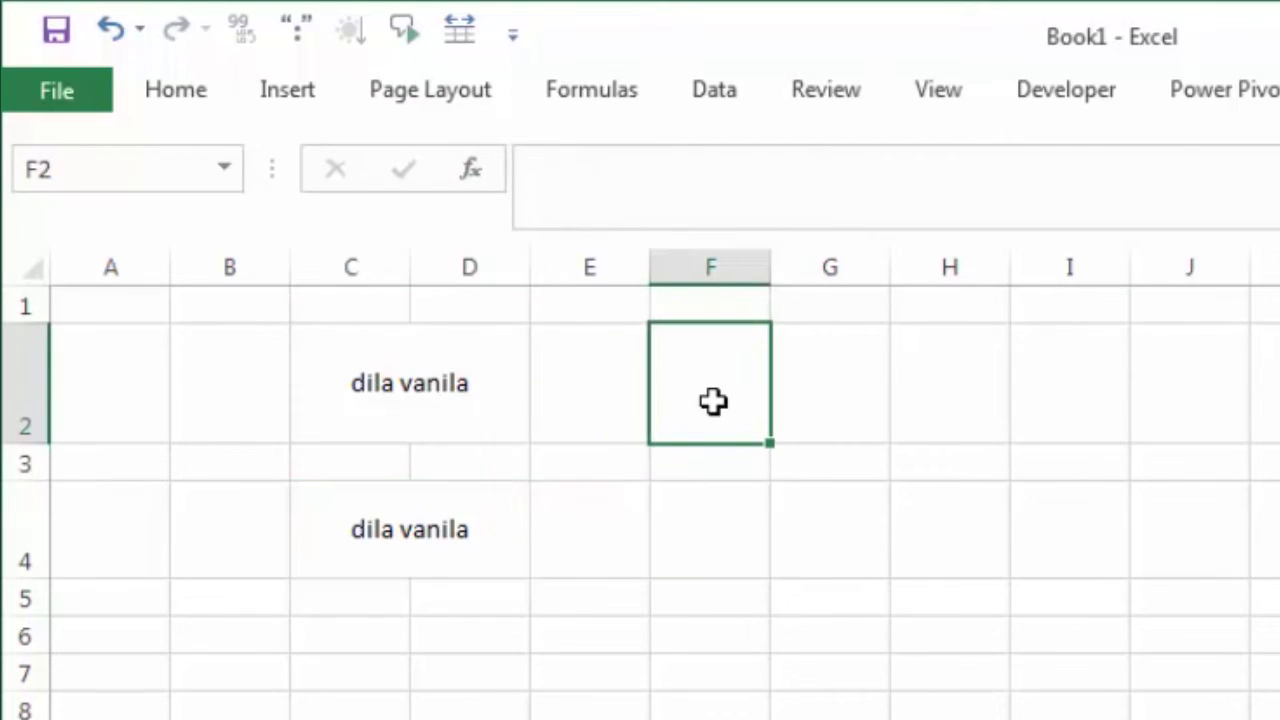
pyautogui.click(173, 92)
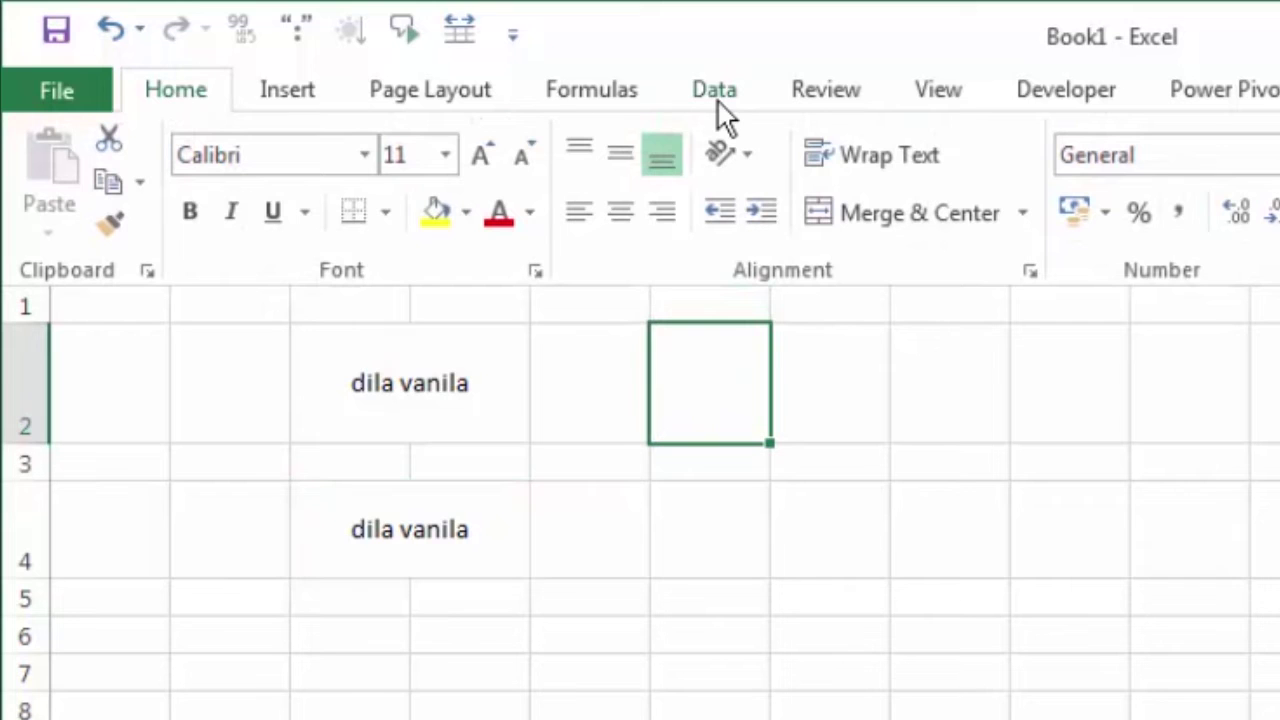
pyautogui.click(1020, 220)
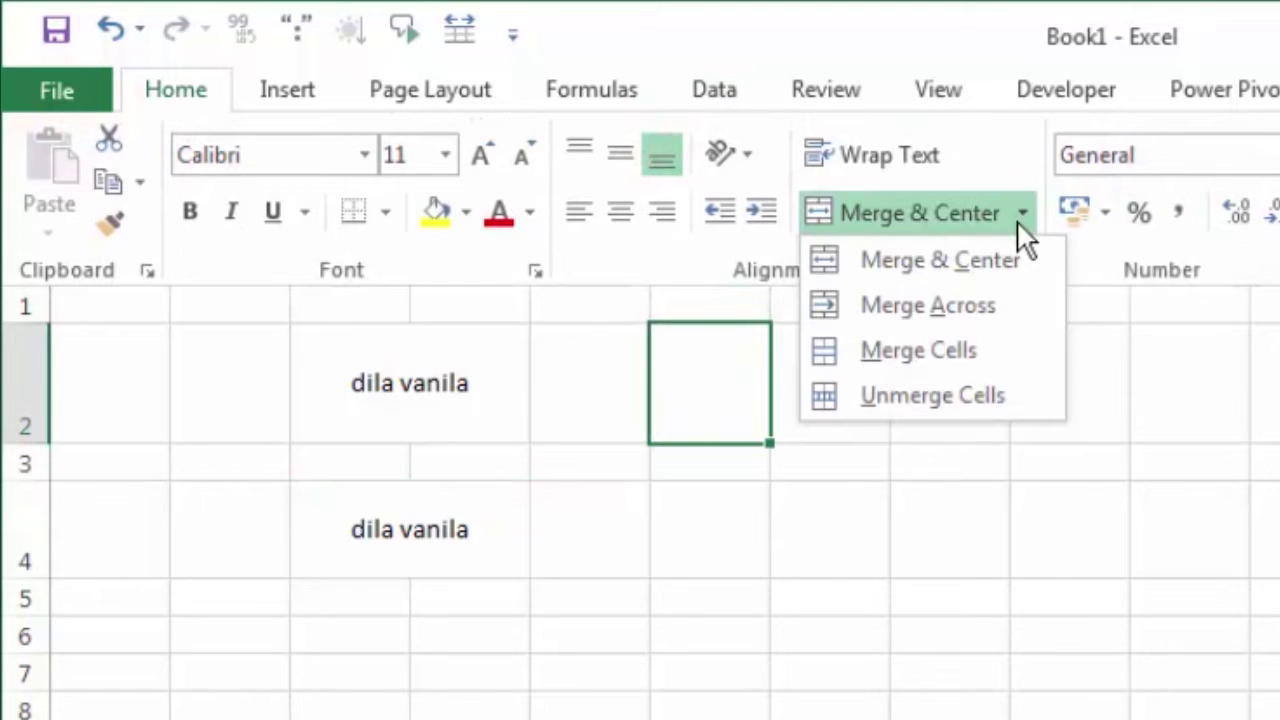
pyautogui.click(979, 398)
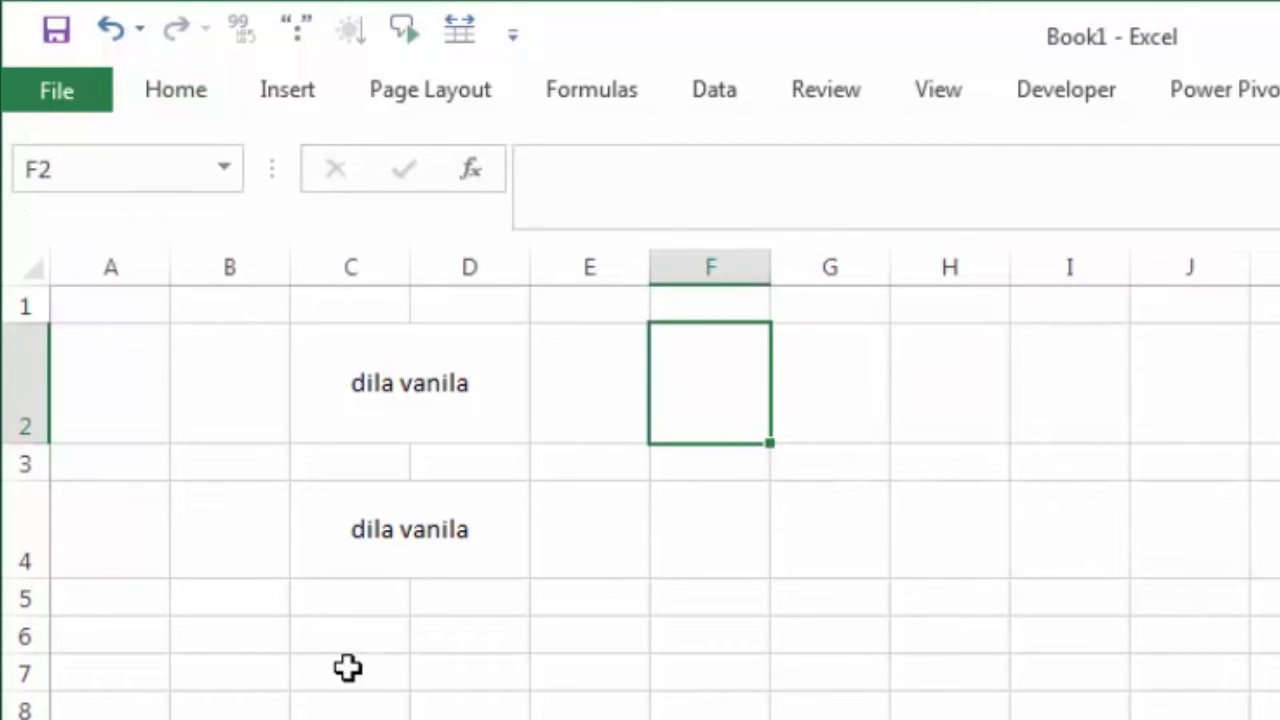
# - Enter dila vanila in C6 and merge cells C6:D6
pyautogui.click(370, 629)
pyautogui.write('dila ')
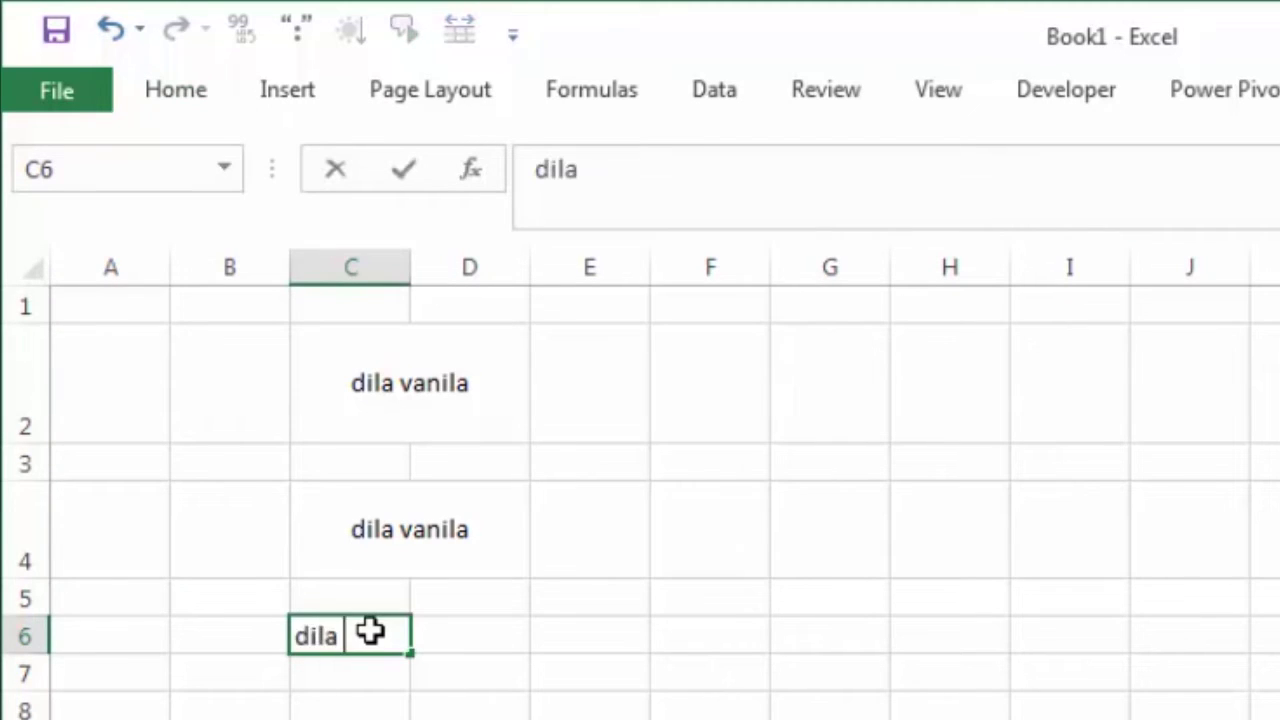
pyautogui.write('vanila')
pyautogui.press('Return')
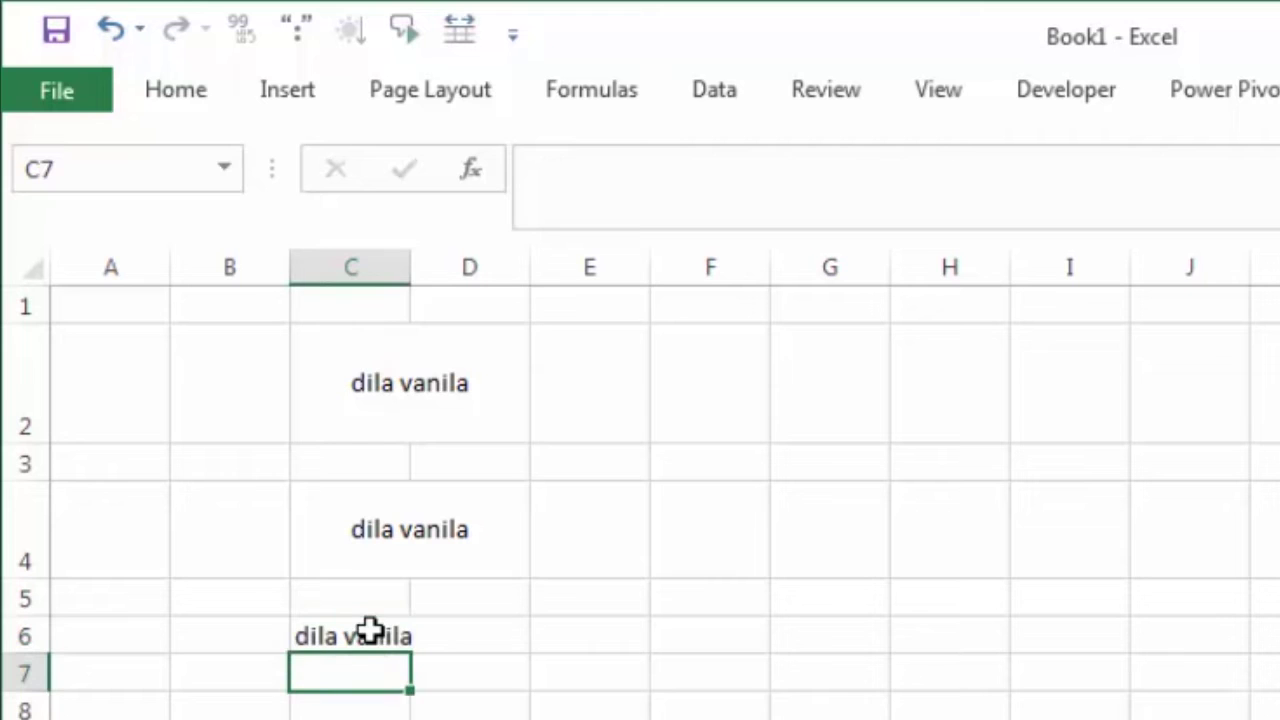
pyautogui.click(415, 638)
pyautogui.moveTo(405, 634); pyautogui.dragTo(440, 636)
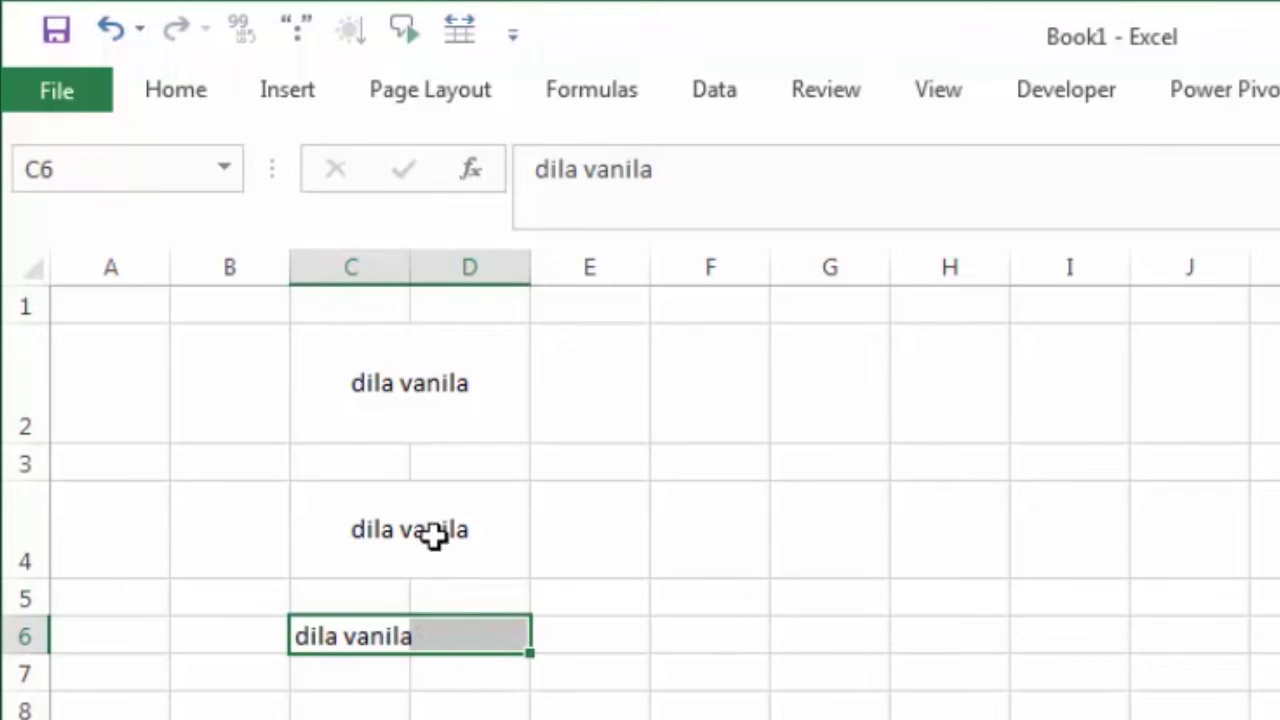
pyautogui.click(171, 103)
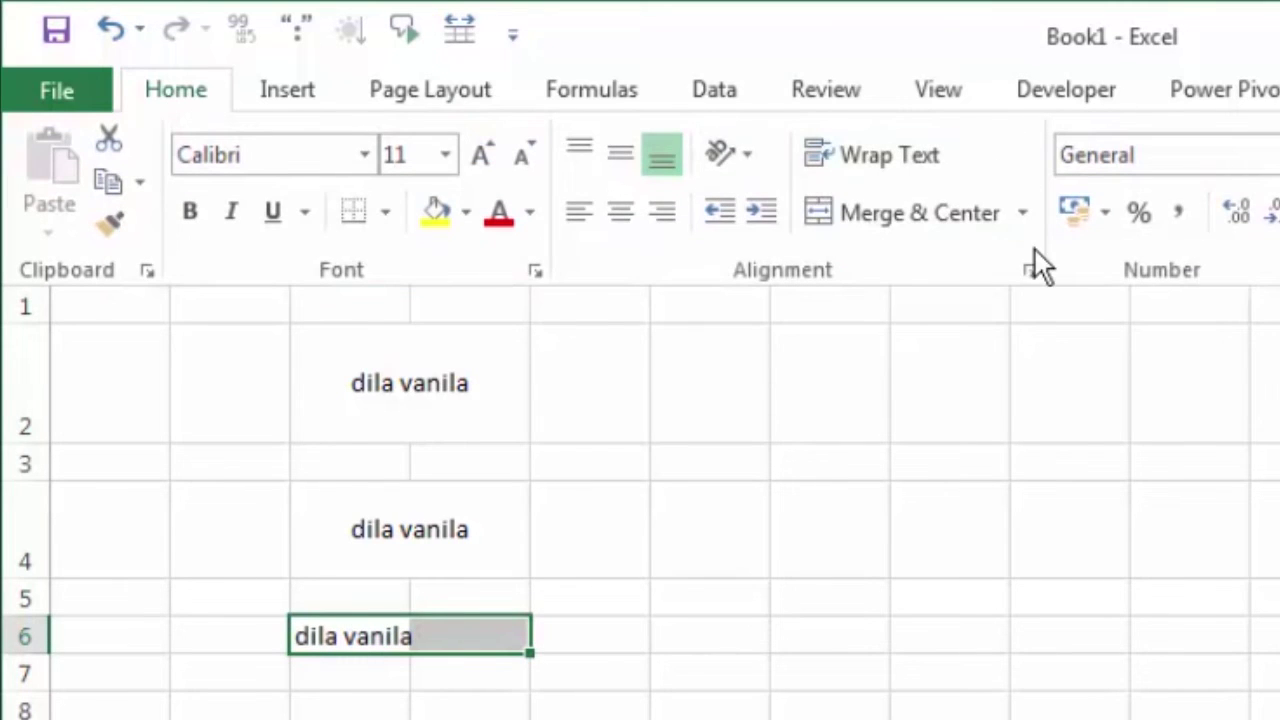
pyautogui.click(1026, 216)
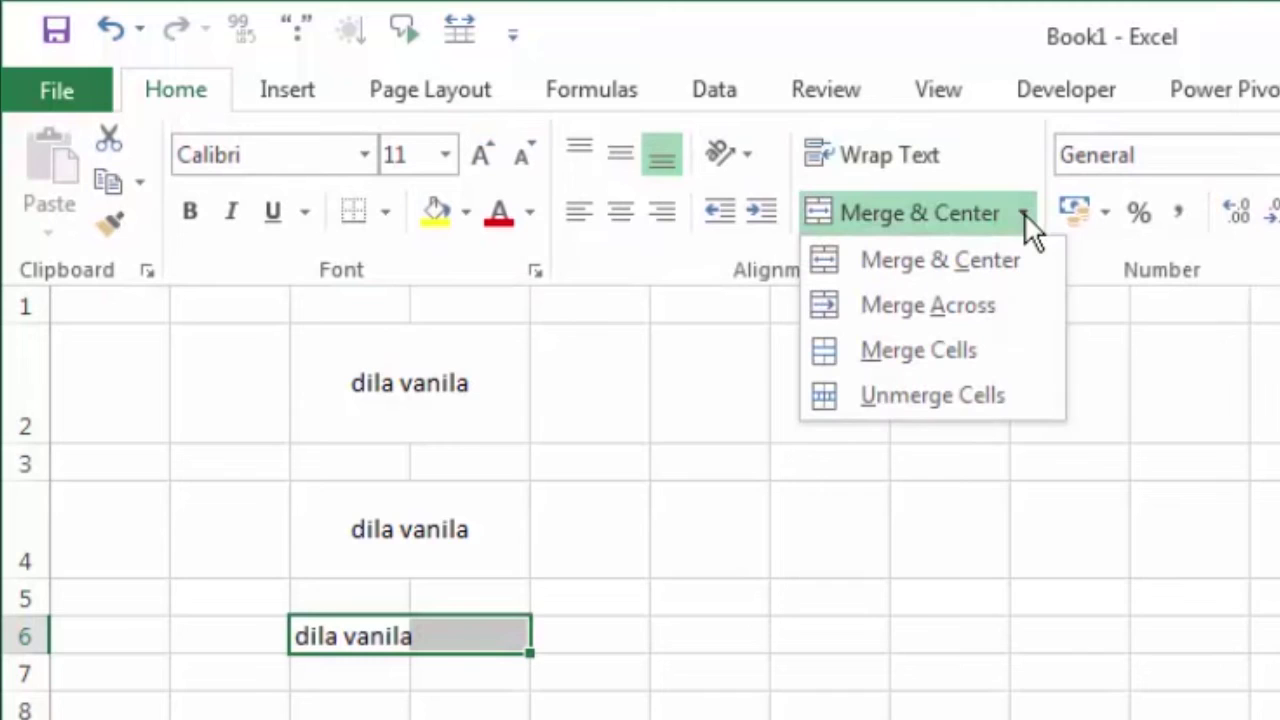
pyautogui.click(998, 350)
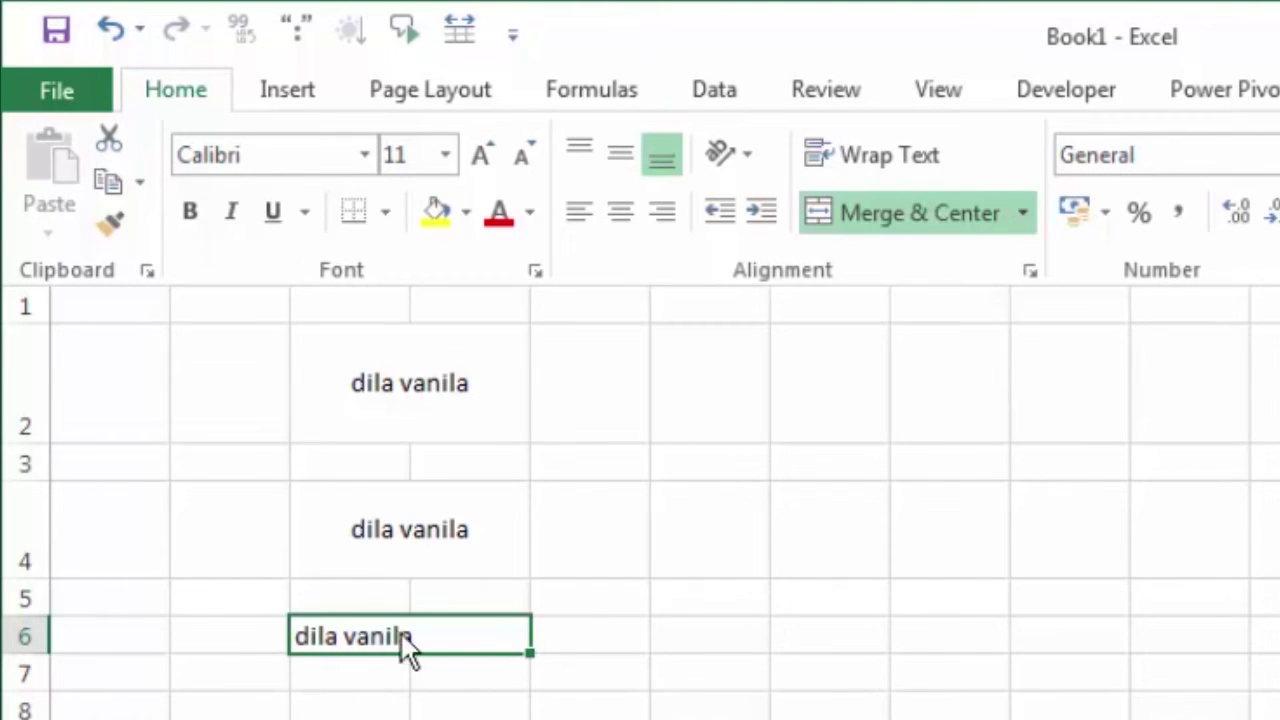
# - Centre the C6:D6 text both ways and raise row 6 to height 30.75
pyautogui.click(415, 565)
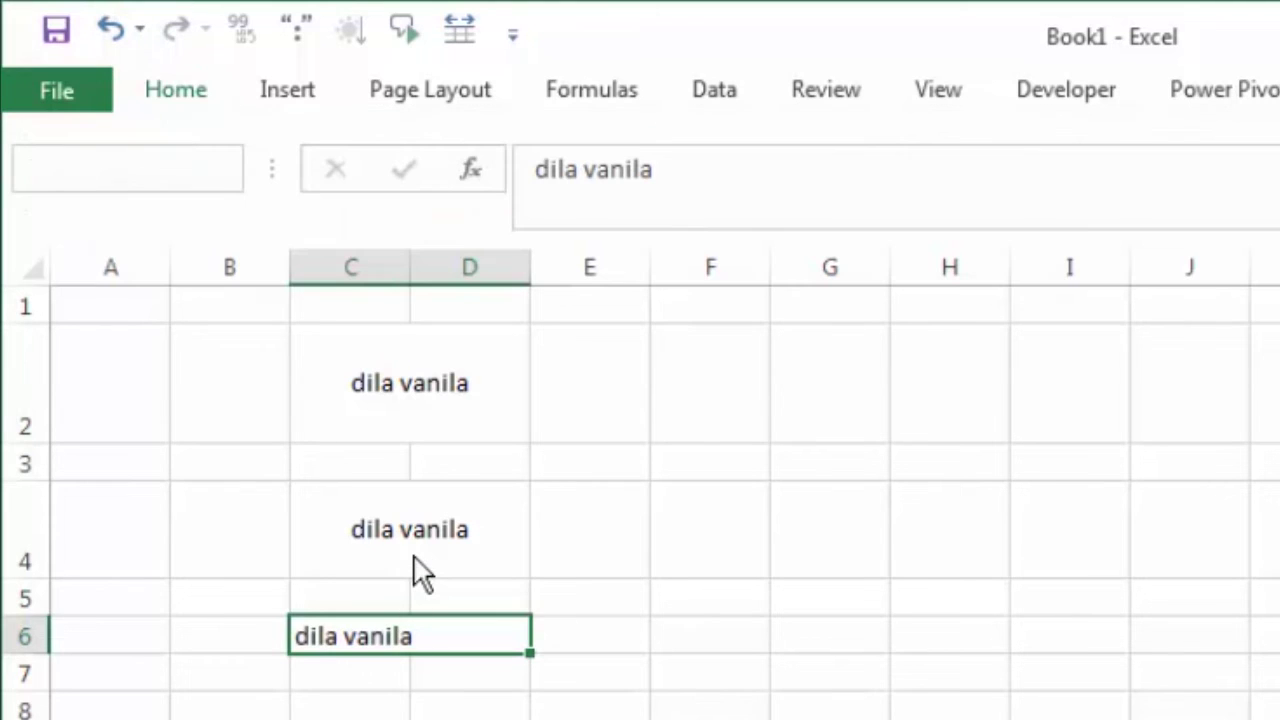
pyautogui.click(415, 533)
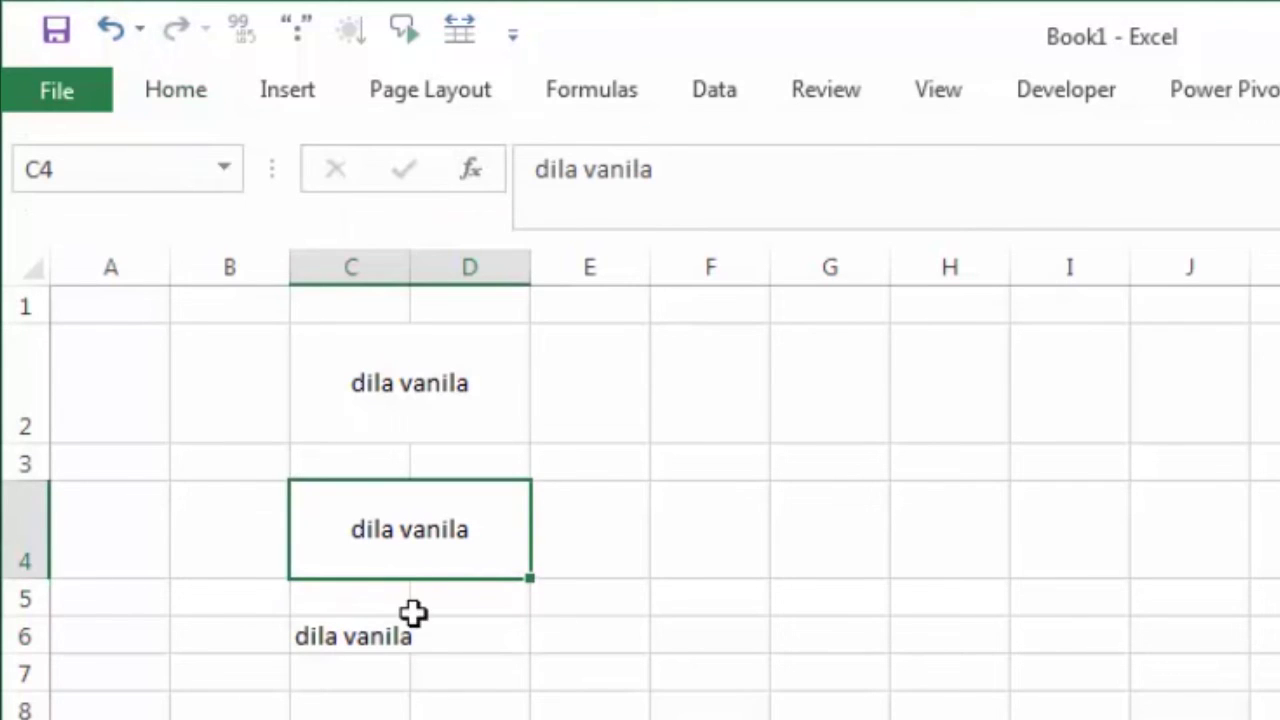
pyautogui.click(400, 646)
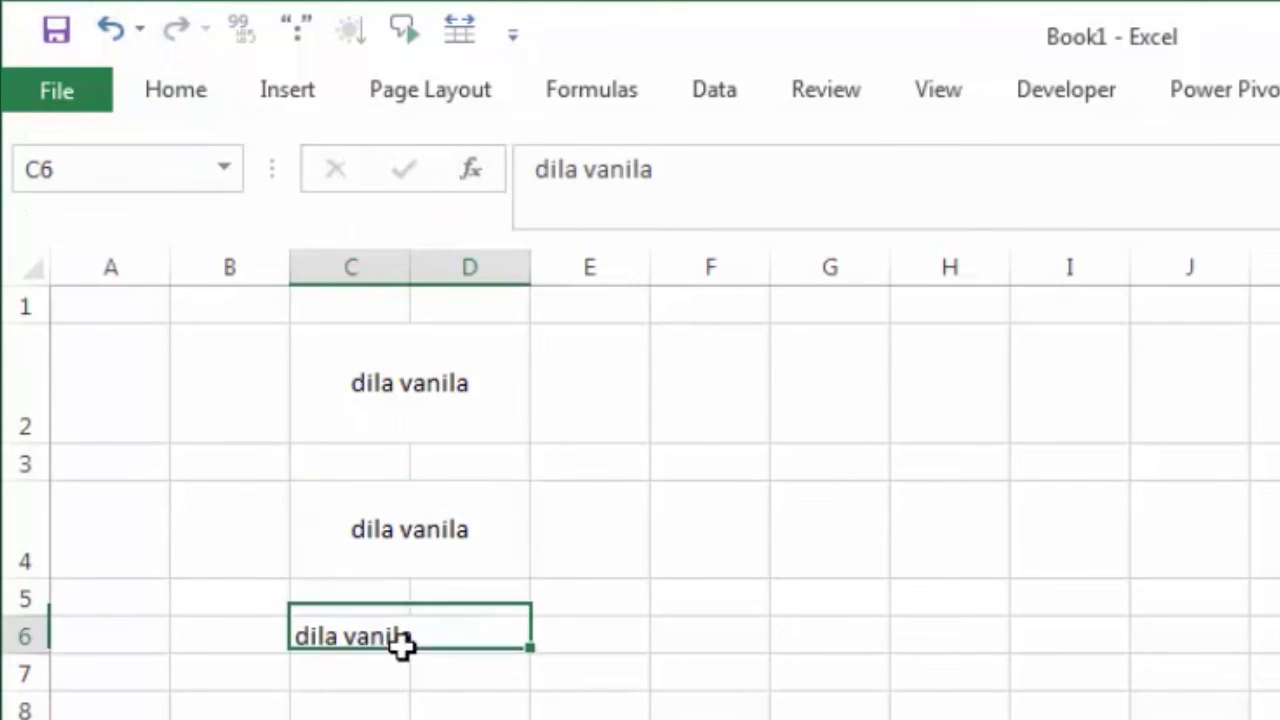
pyautogui.click(206, 95)
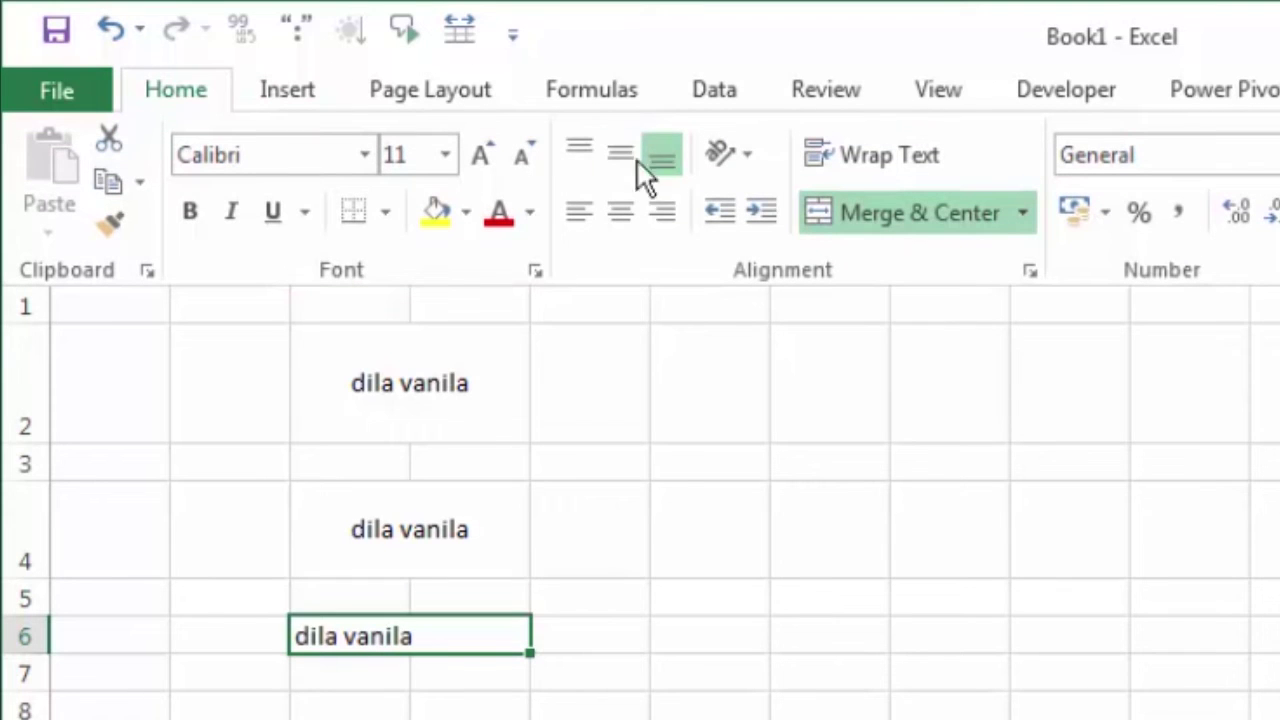
pyautogui.click(634, 214)
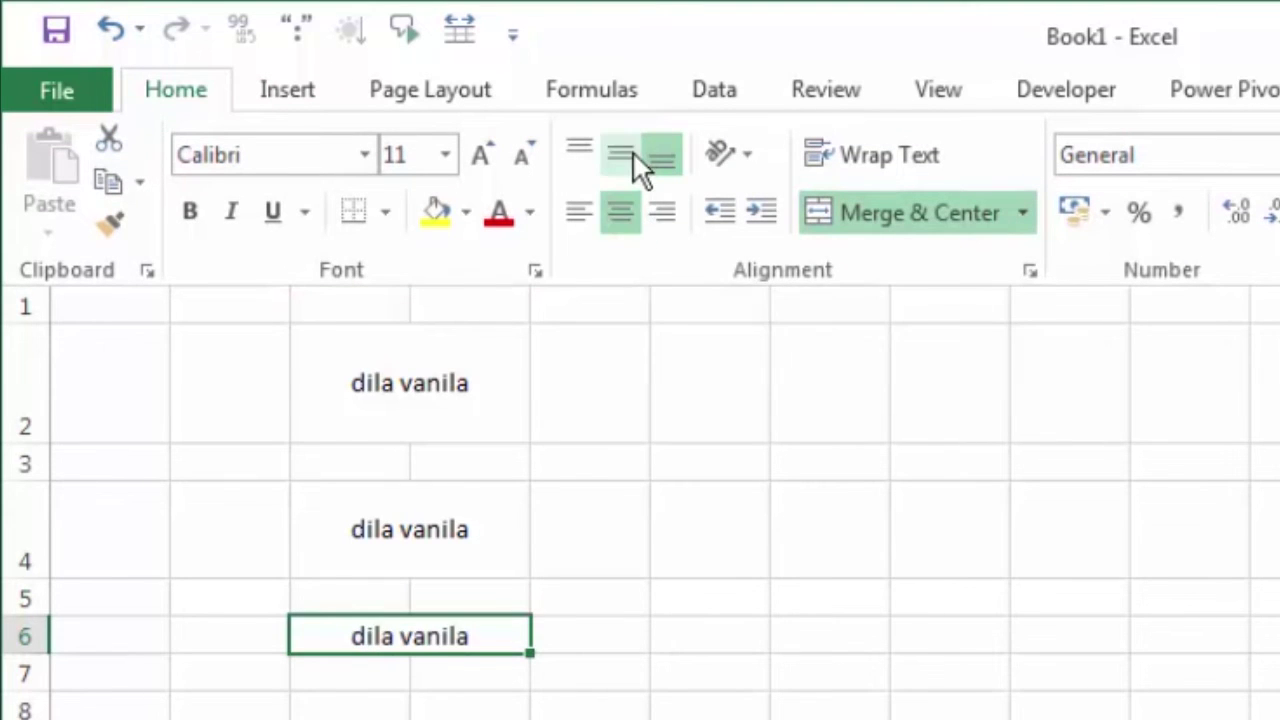
pyautogui.click(632, 152)
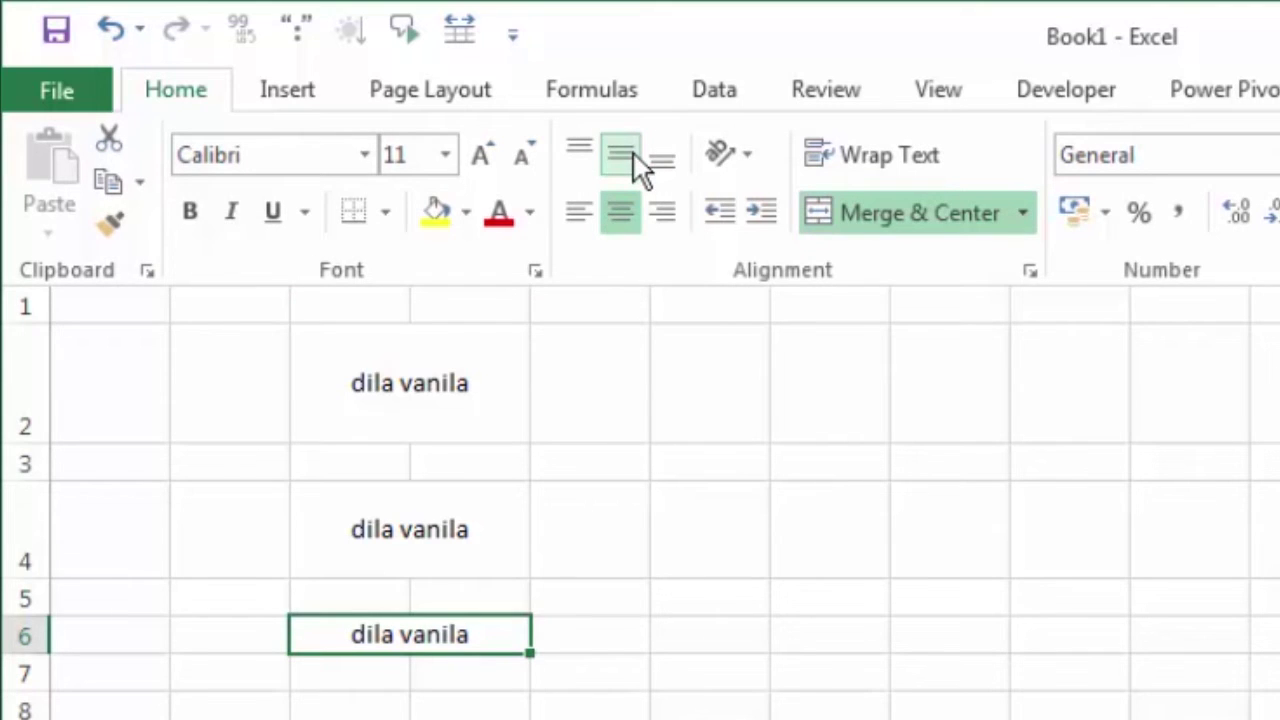
pyautogui.click(748, 544)
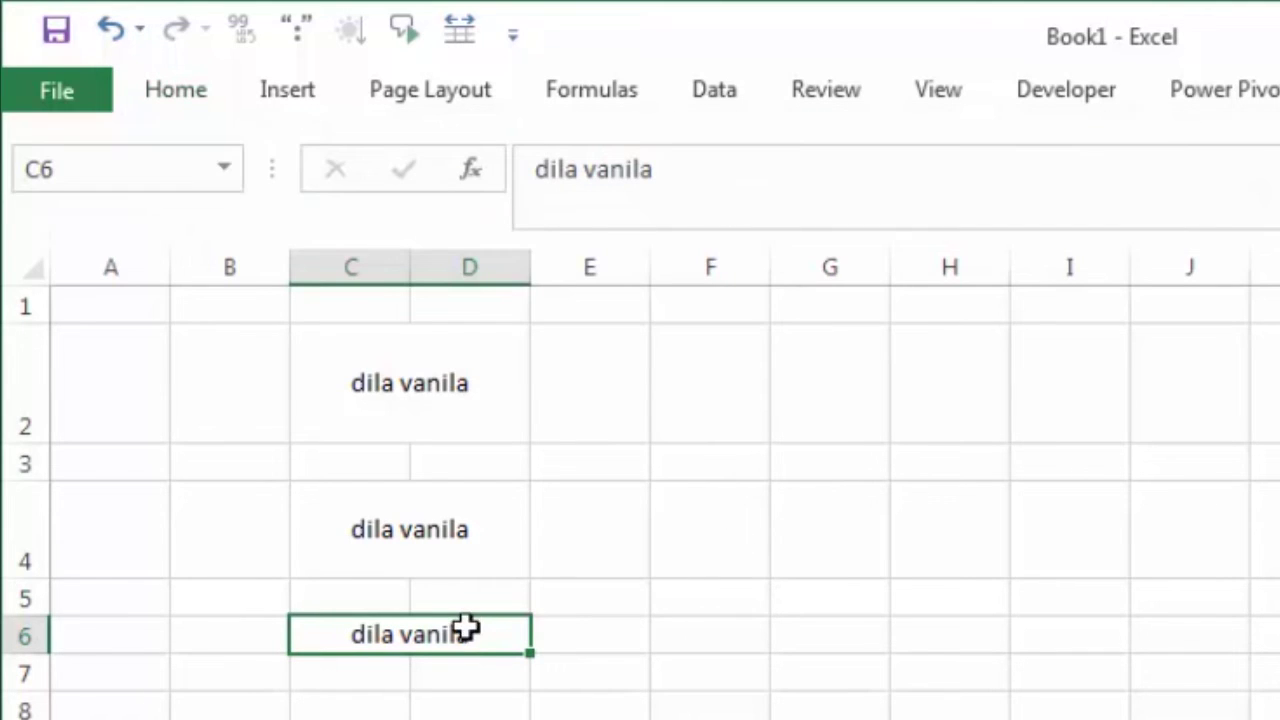
pyautogui.moveTo(48, 654); pyautogui.dragTo(48, 692)
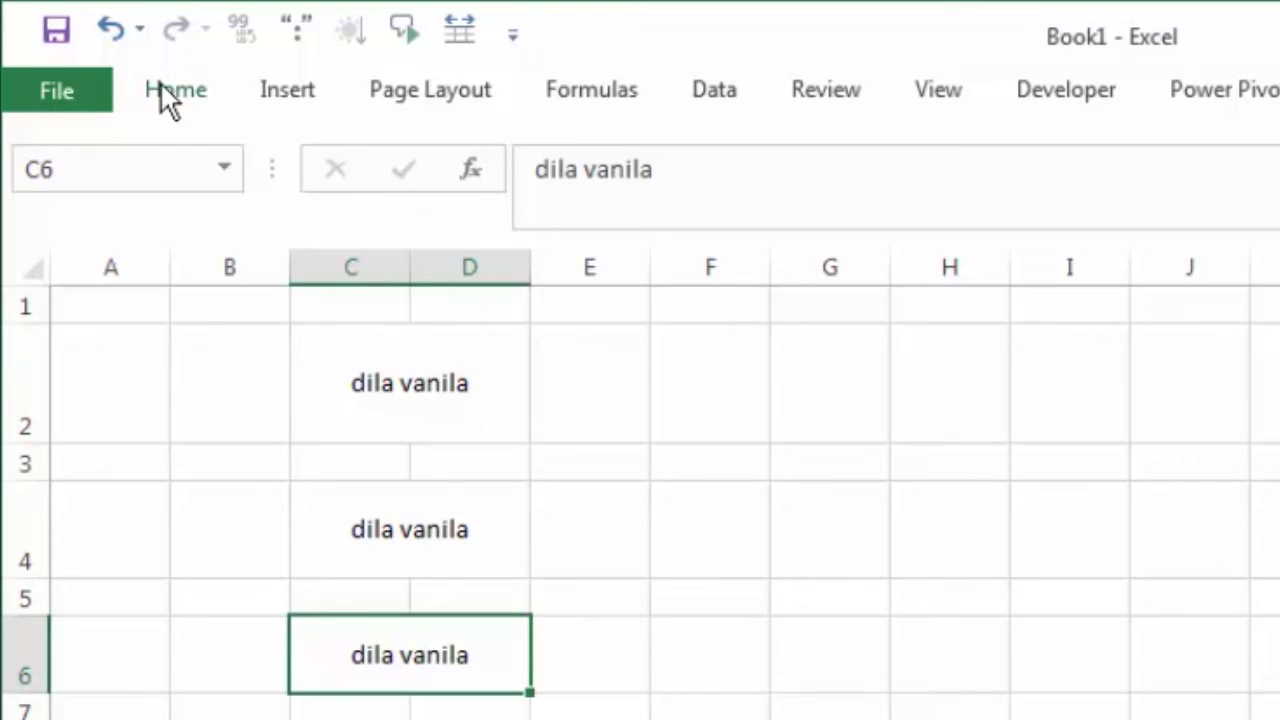
# - Unmerge C6:D6 from the Merge & Center options, leaving dila vanila in C6
pyautogui.click(848, 632)
pyautogui.click(465, 655)
pyautogui.click(197, 88)
pyautogui.click(1035, 214)
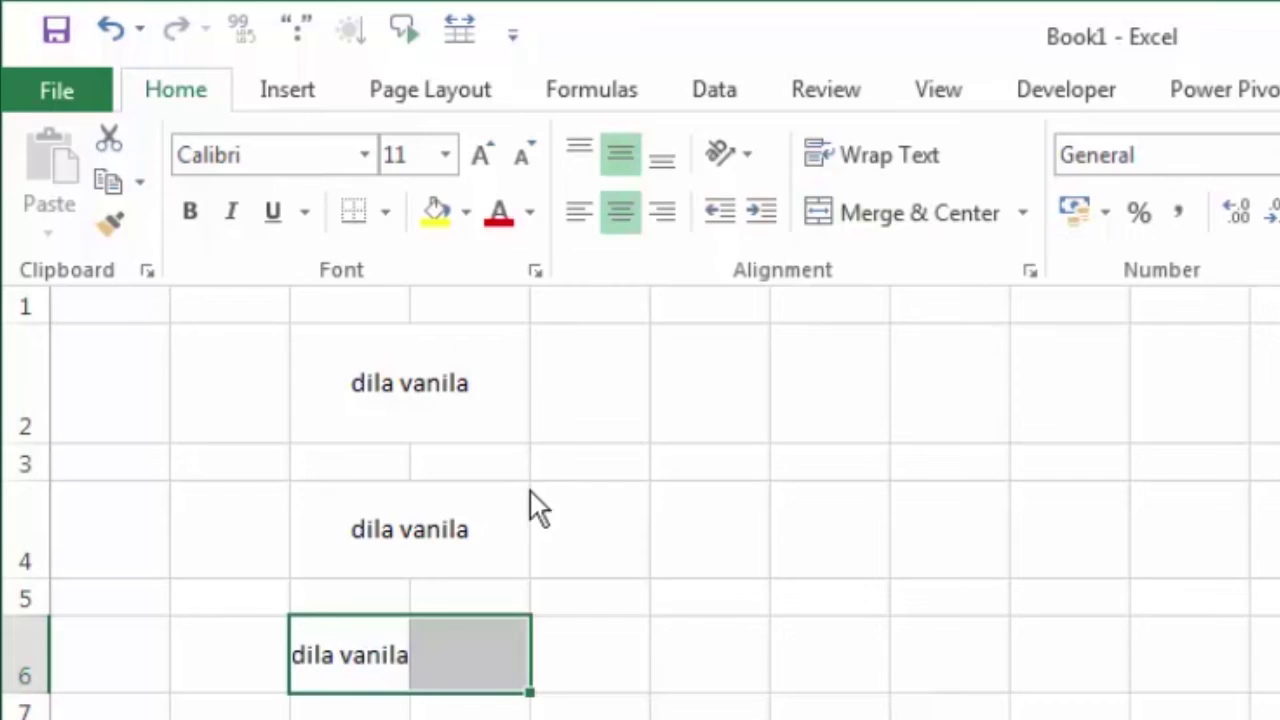
# - Unmerge C4:D4, leaving dila vanila in C4
pyautogui.click(737, 600)
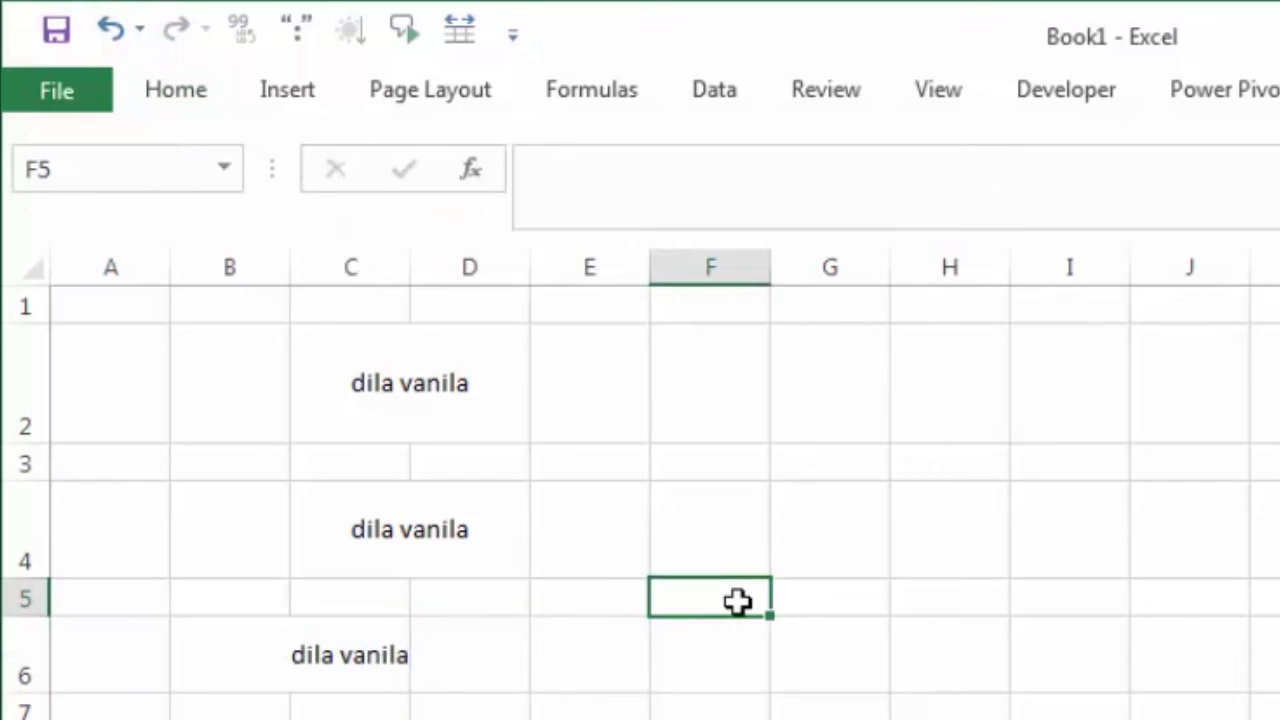
pyautogui.click(386, 557)
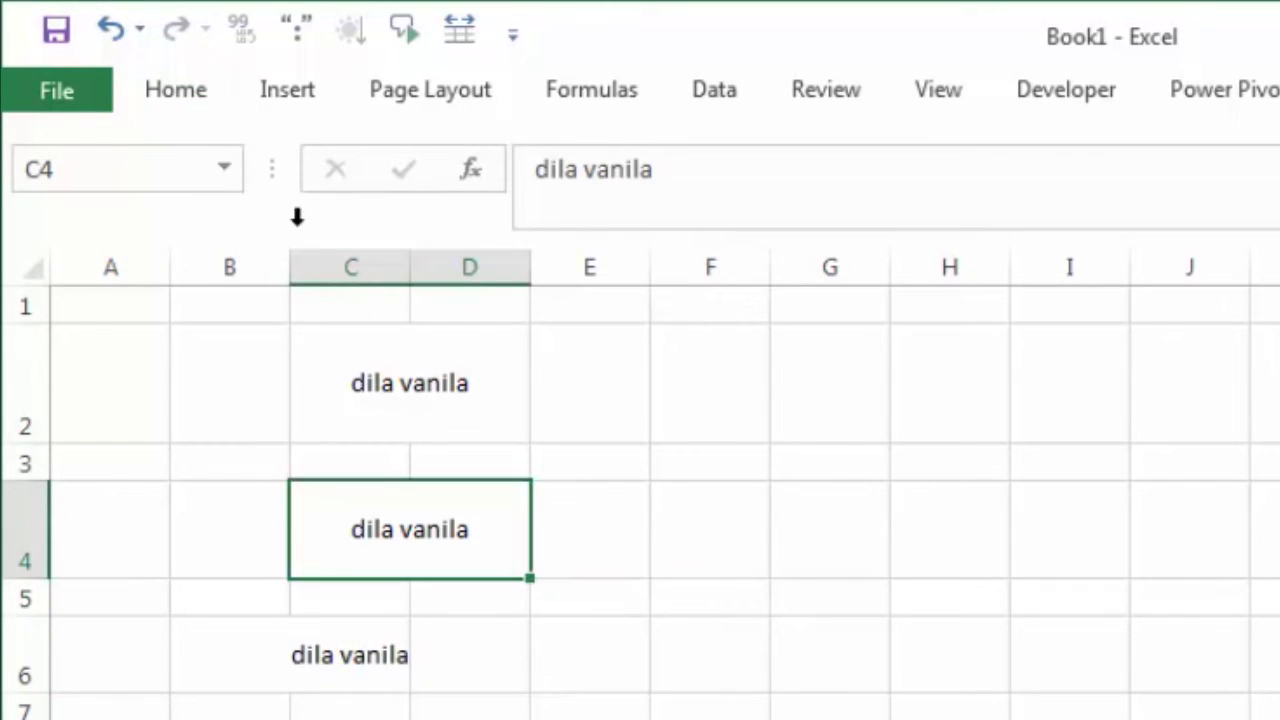
pyautogui.click(186, 88)
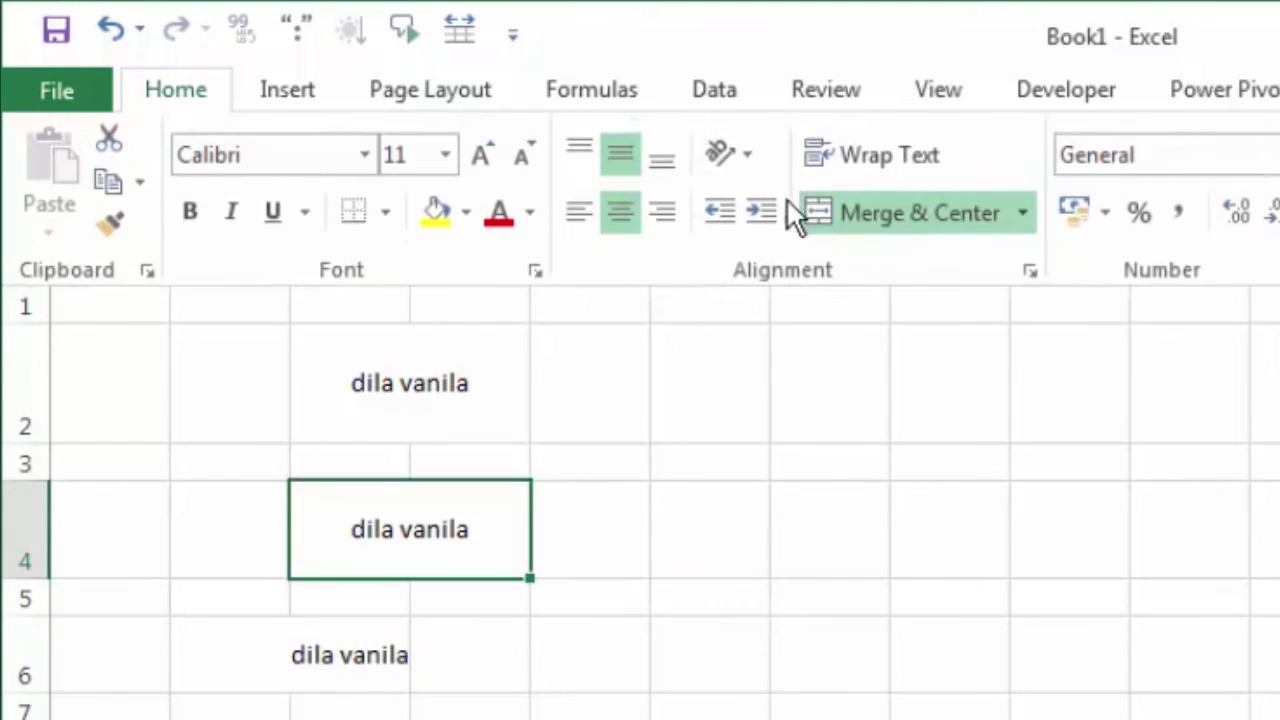
pyautogui.click(1025, 213)
pyautogui.click(978, 390)
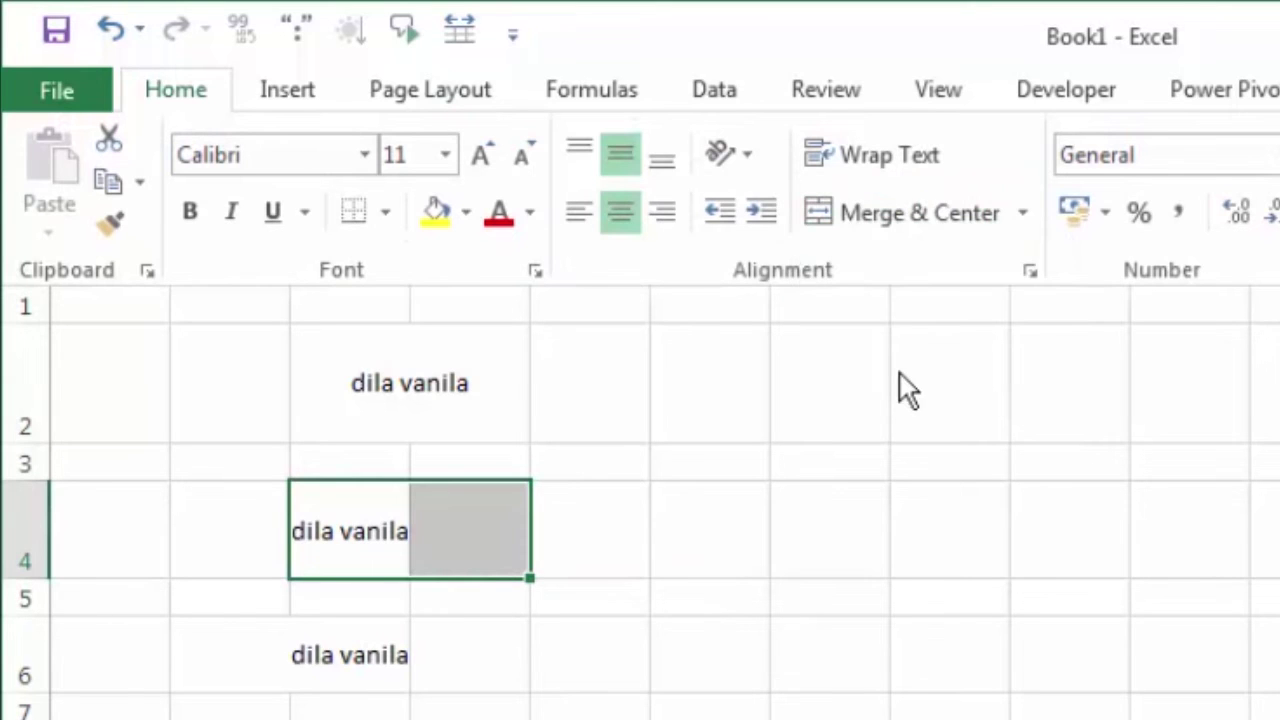
# - Unmerge C2:D2, leaving dila vanila in C2
pyautogui.click(491, 386)
pyautogui.click(188, 105)
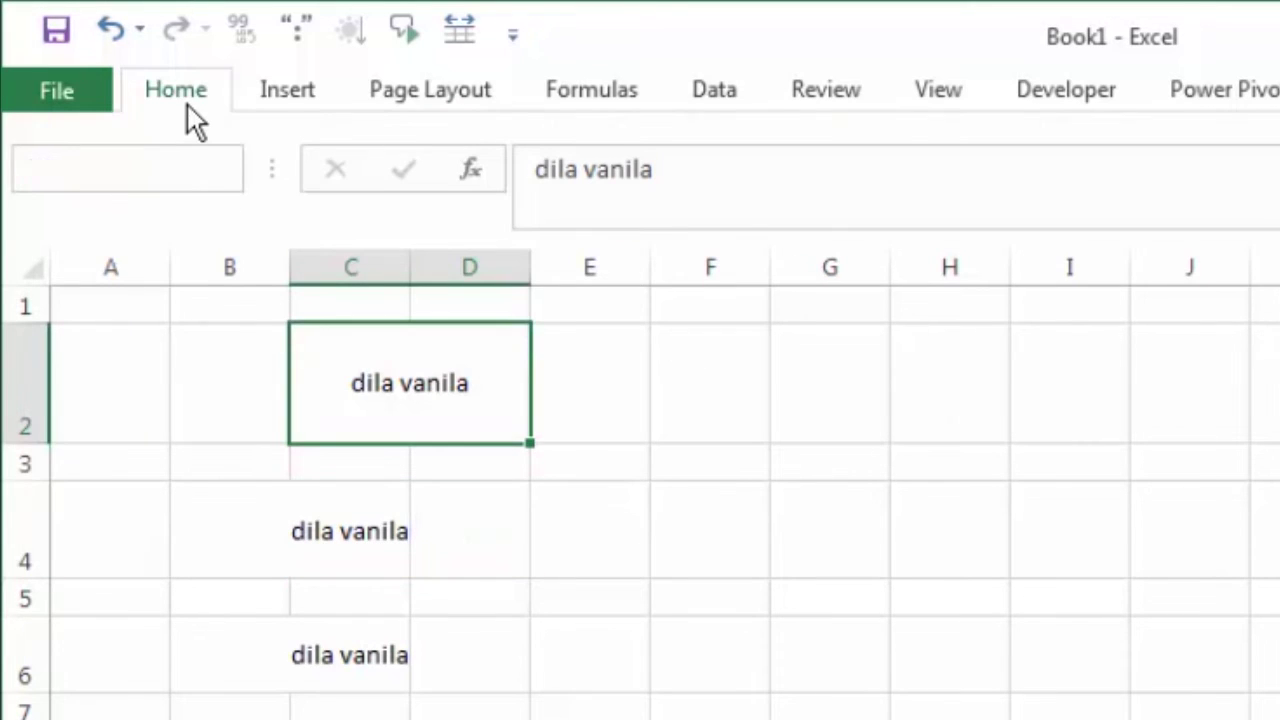
pyautogui.click(1024, 218)
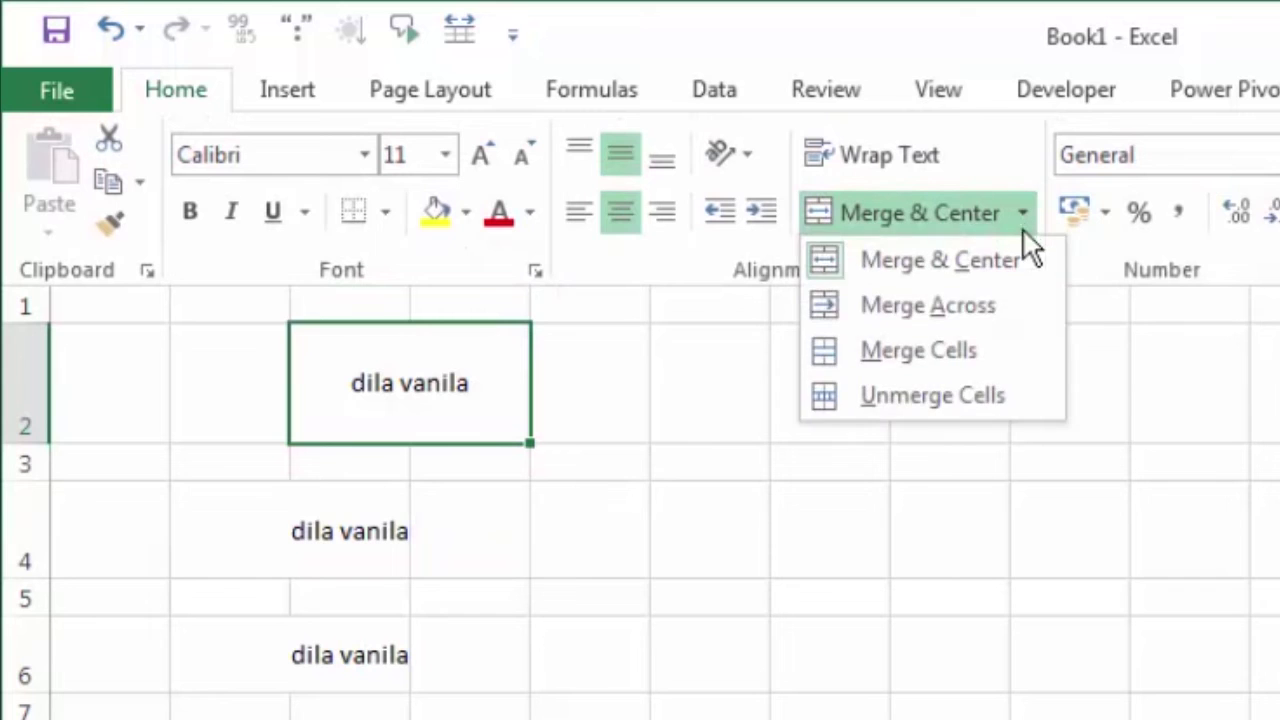
pyautogui.click(978, 392)
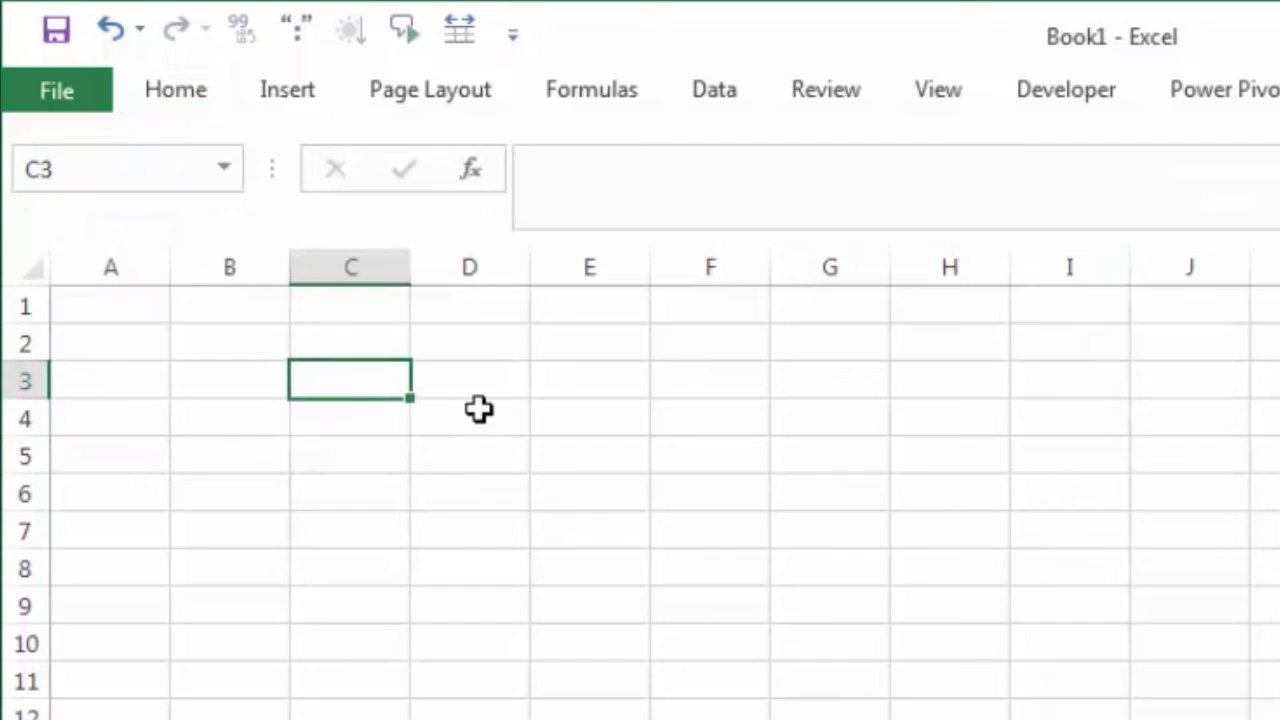
# - Enter 15000 in cell C3 and reselect it for number formatting
pyautogui.write('15000')
pyautogui.press('Return')
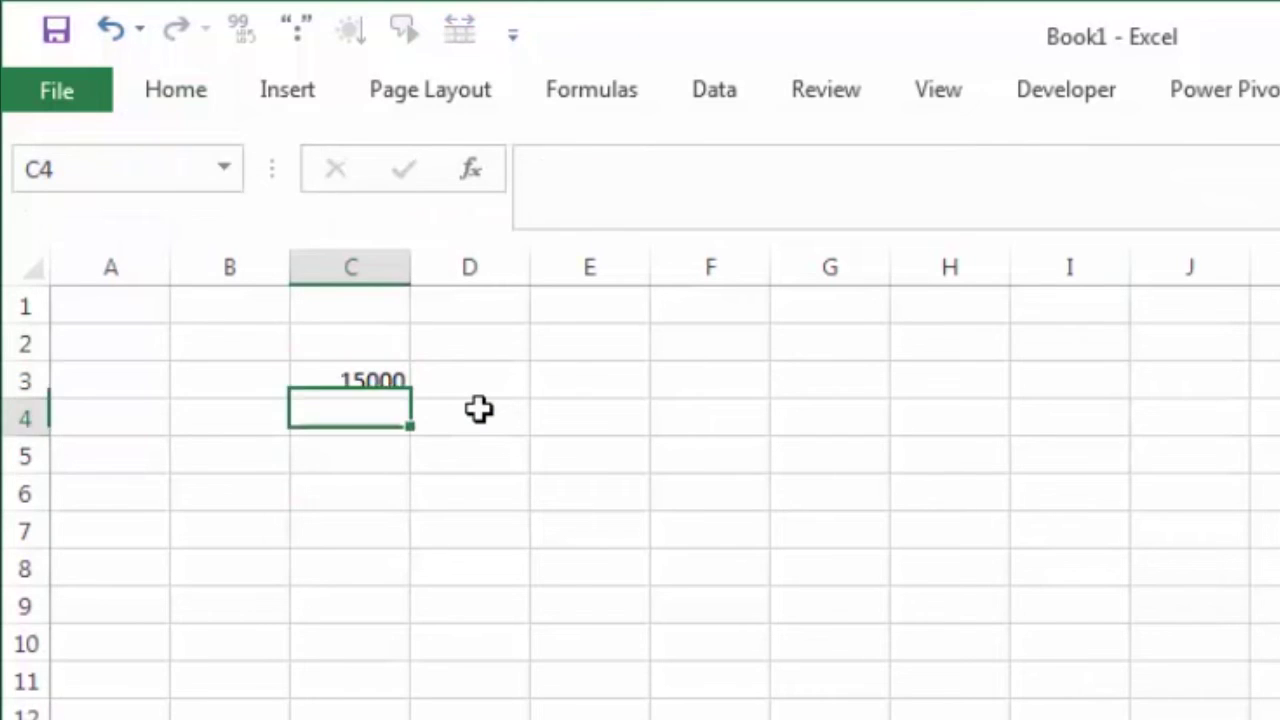
pyautogui.click(348, 383)
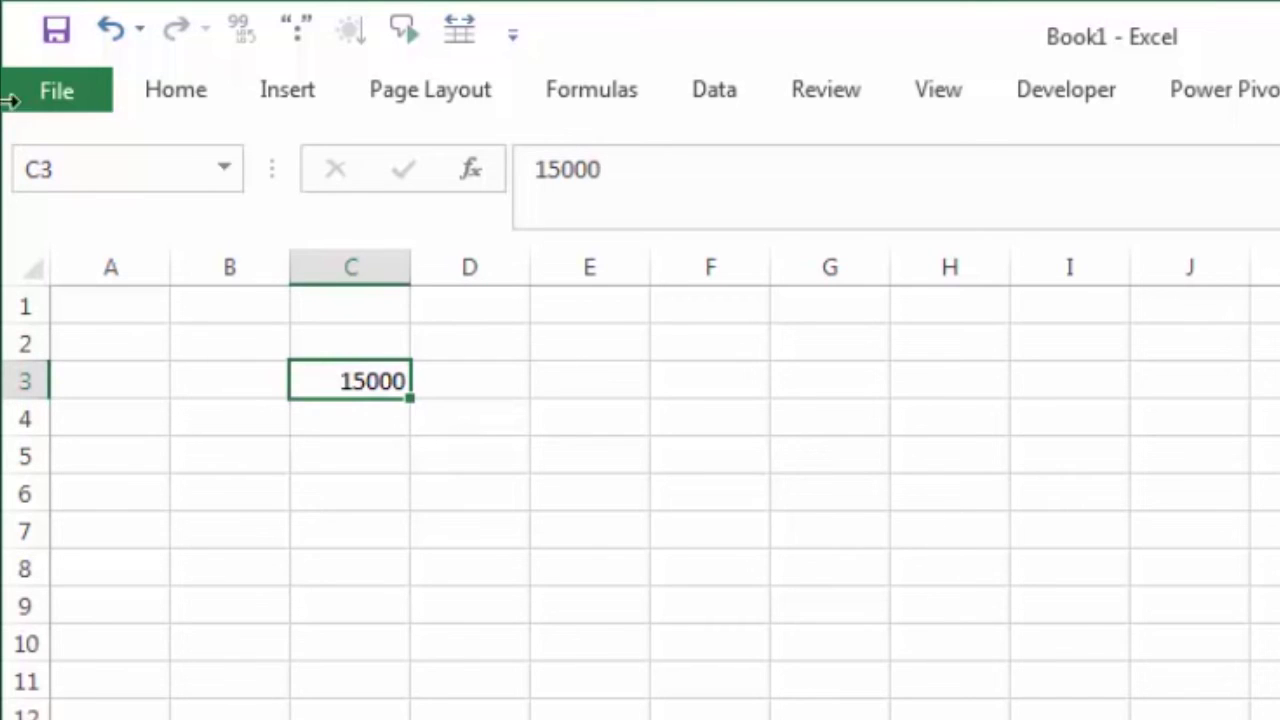
pyautogui.click(193, 92)
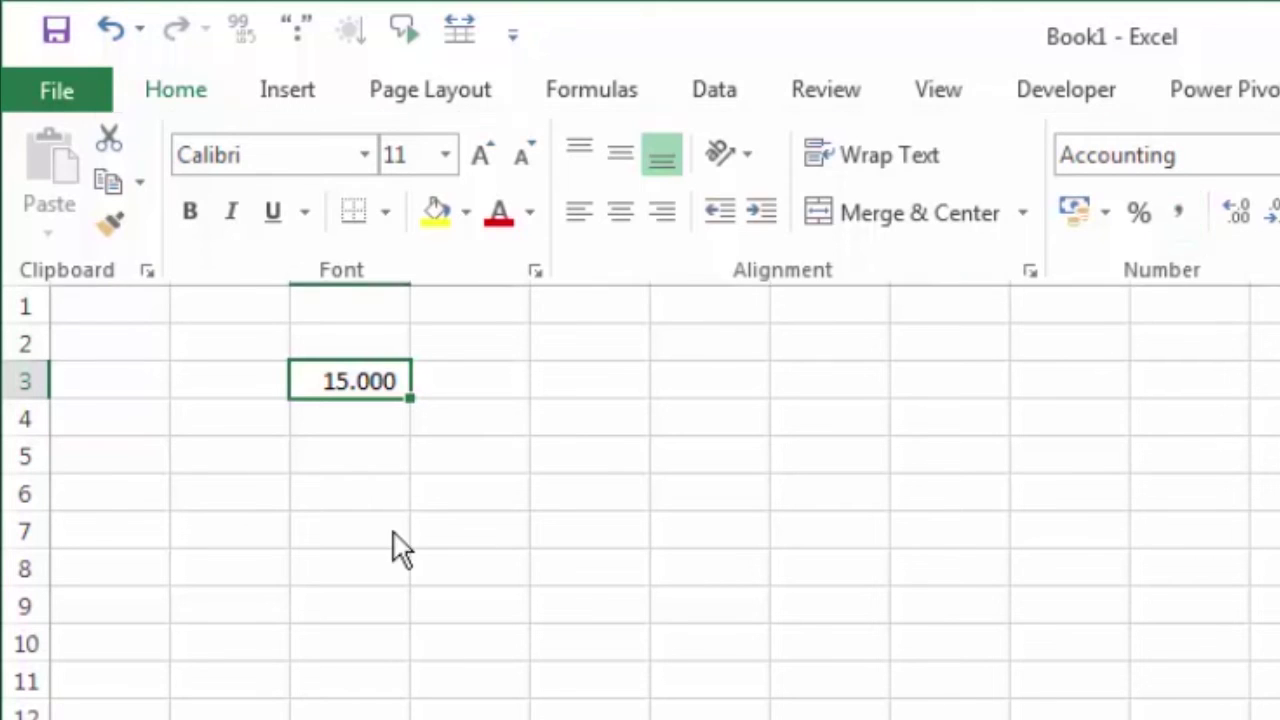
# - Enter 15000 in cell C4
pyautogui.click(349, 409)
pyautogui.click(349, 412)
pyautogui.write('15.')
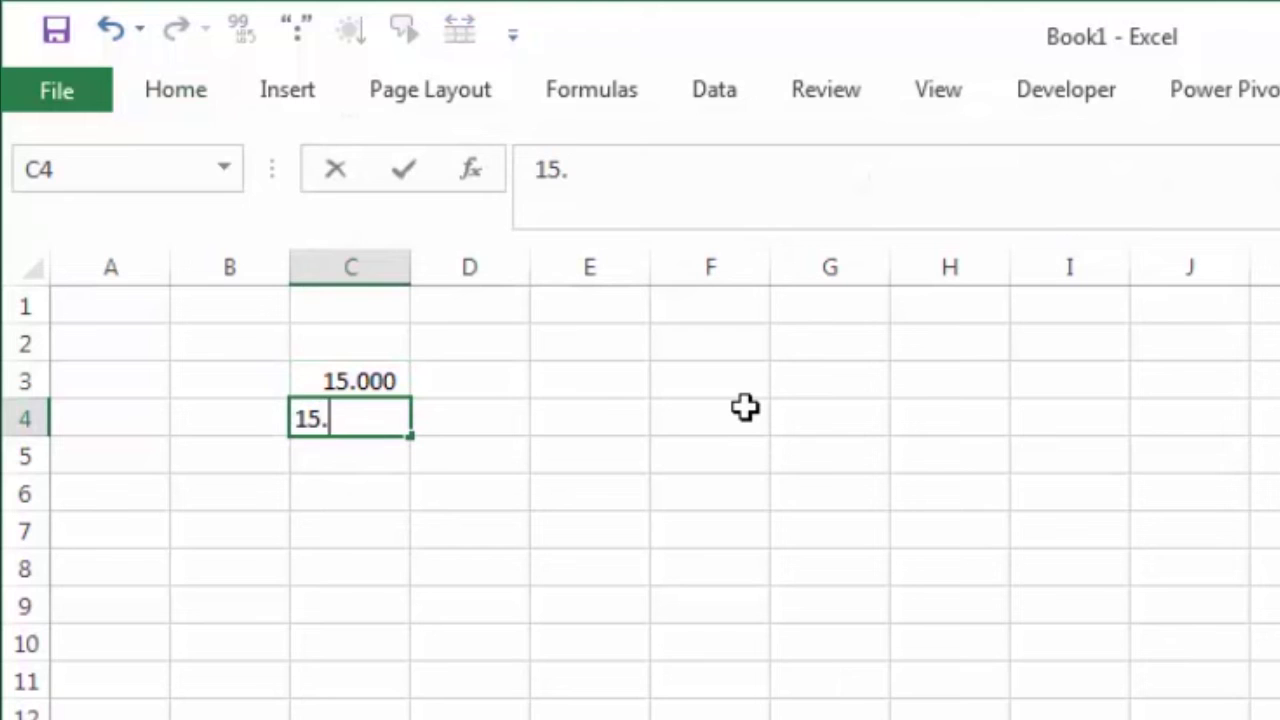
pyautogui.write('000')
pyautogui.press('Return')
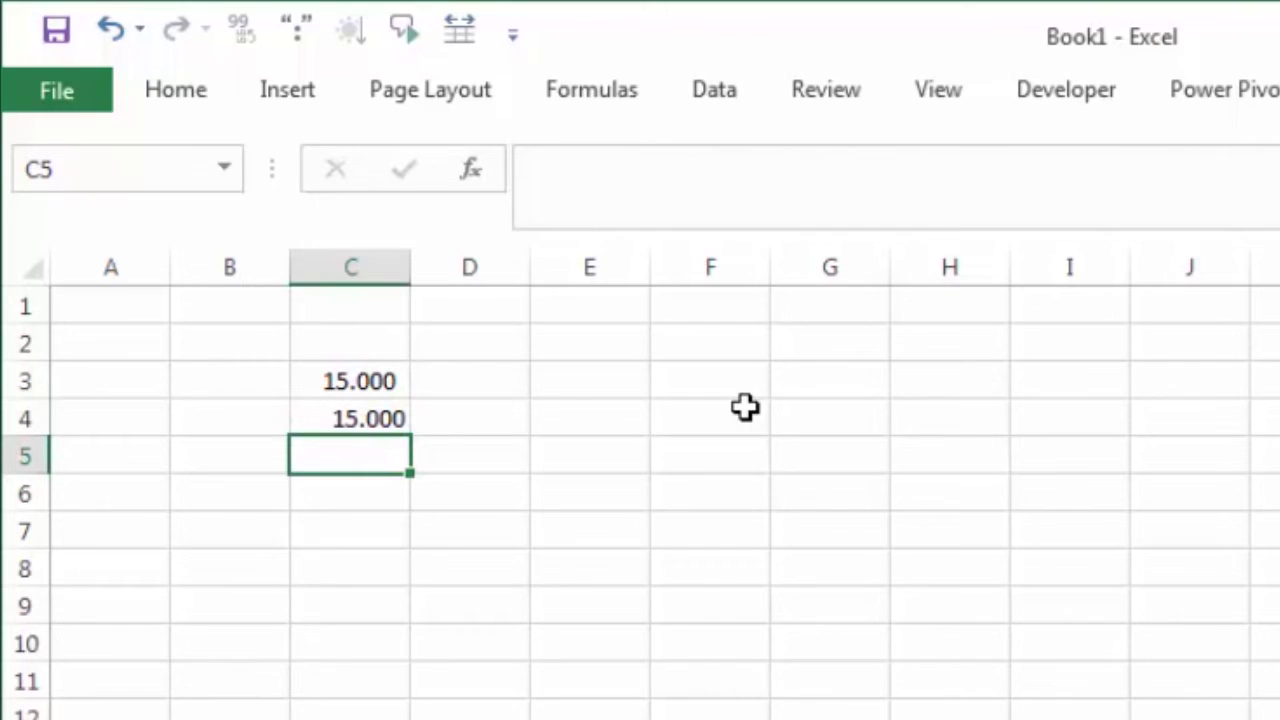
# - Apply the Rp Indonesian accounting format to C3
pyautogui.click(381, 422)
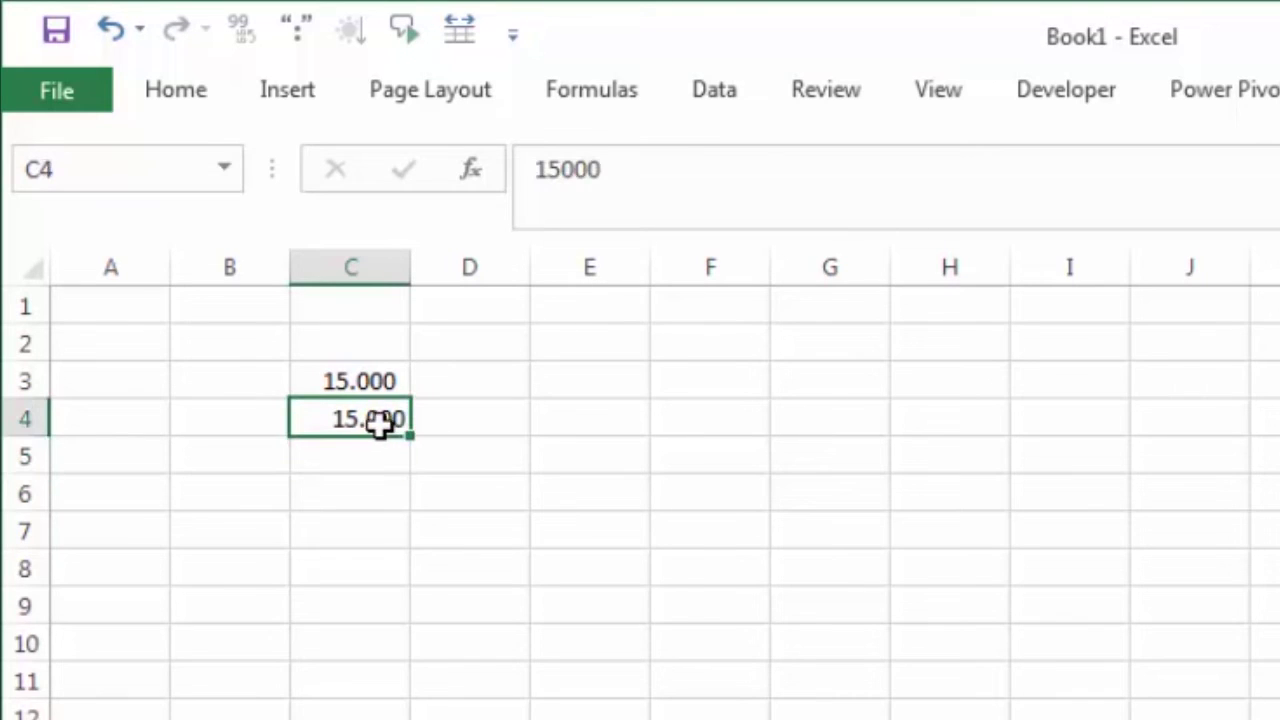
pyautogui.click(174, 100)
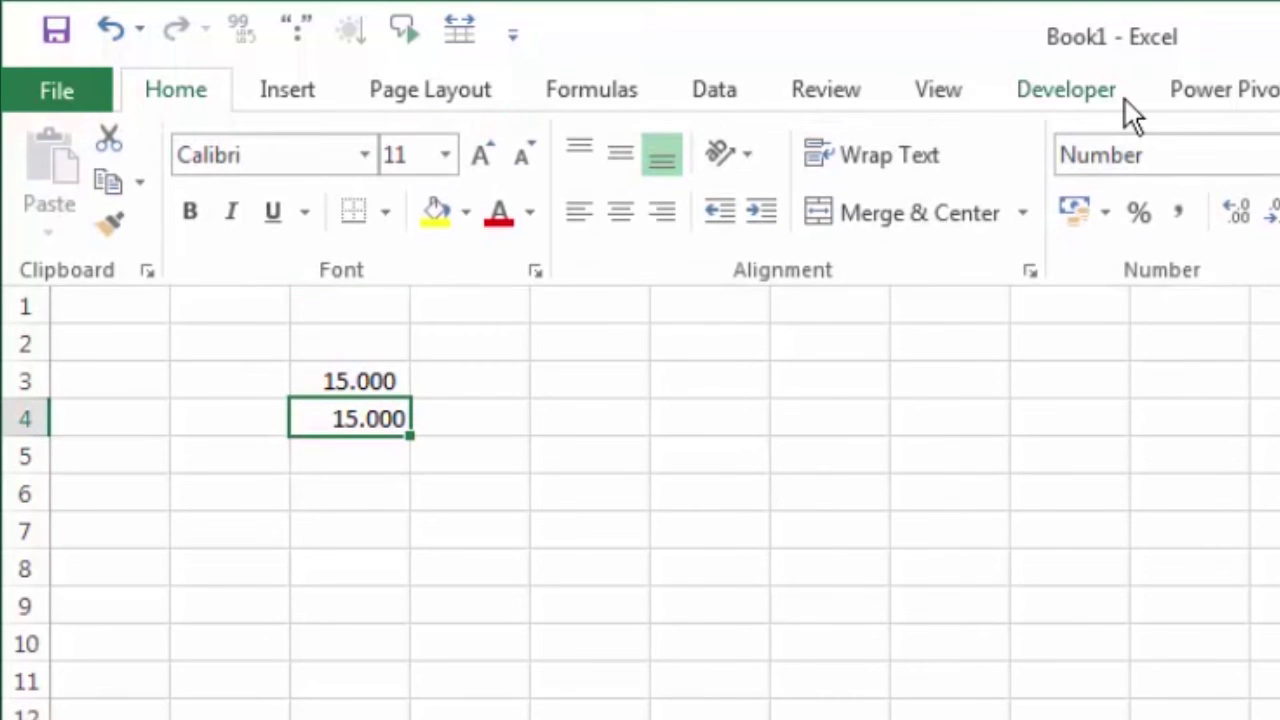
pyautogui.click(440, 556)
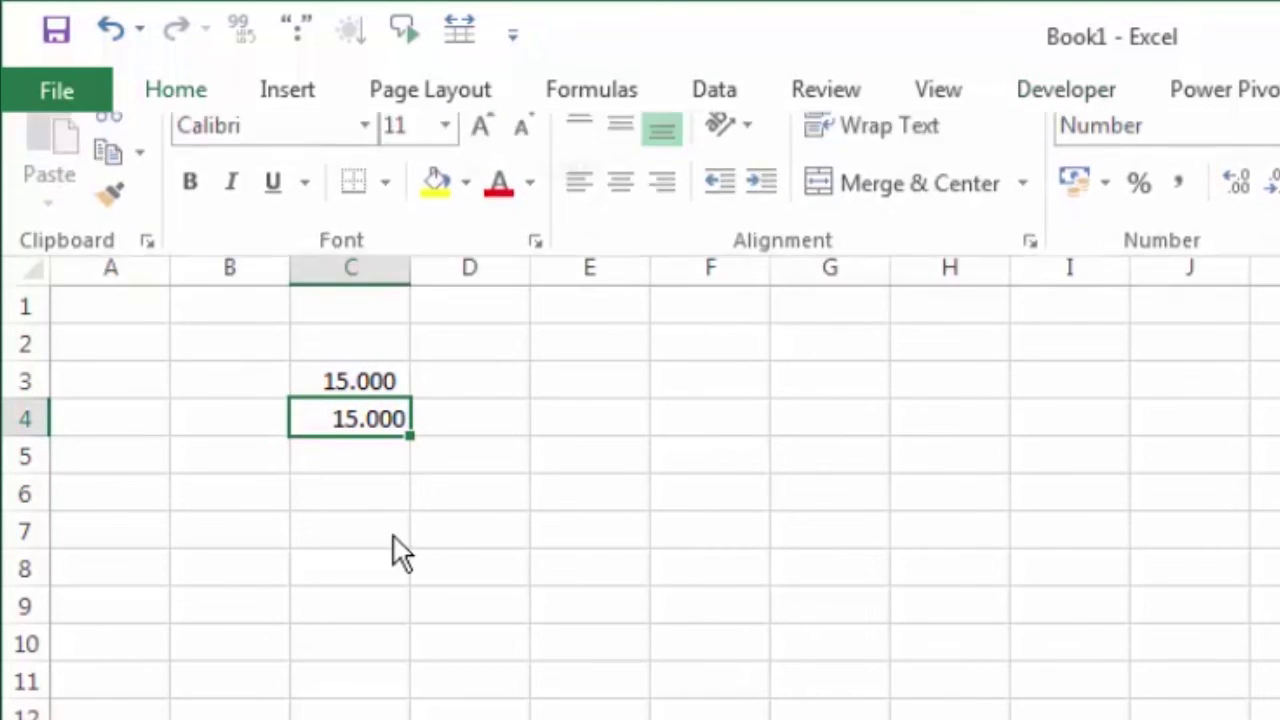
pyautogui.click(349, 446)
pyautogui.click(366, 410)
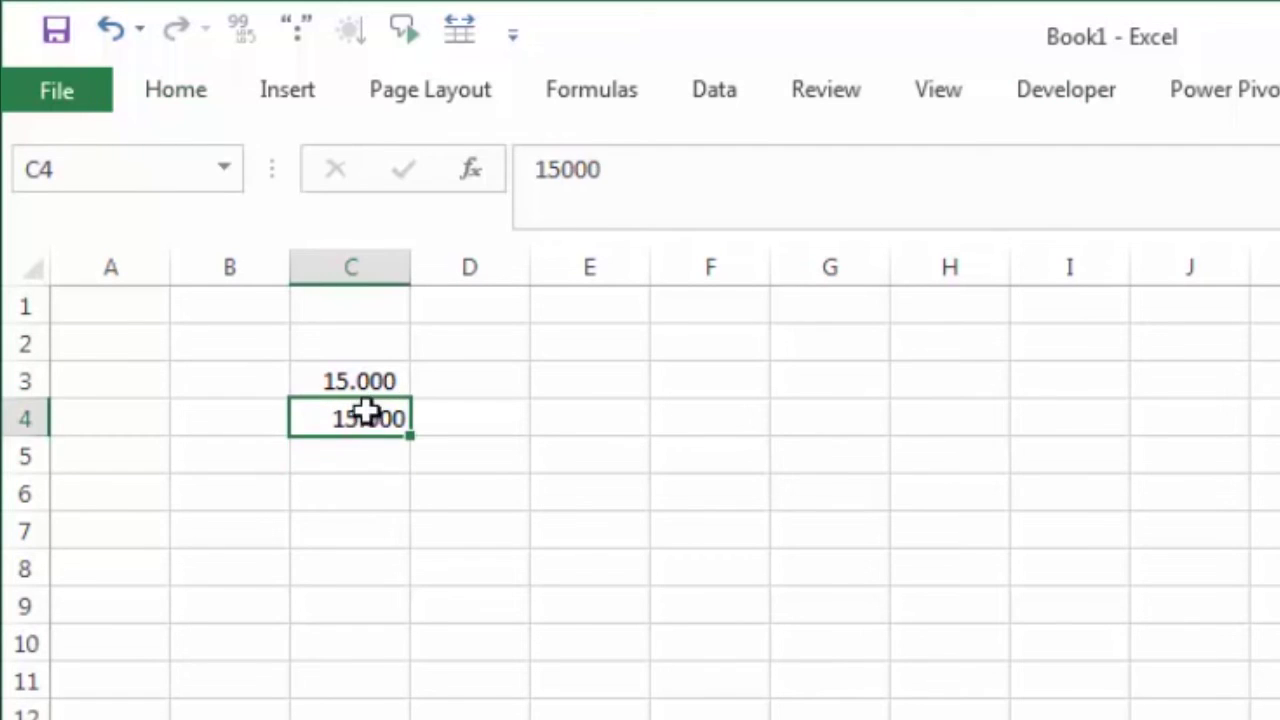
pyautogui.click(384, 379)
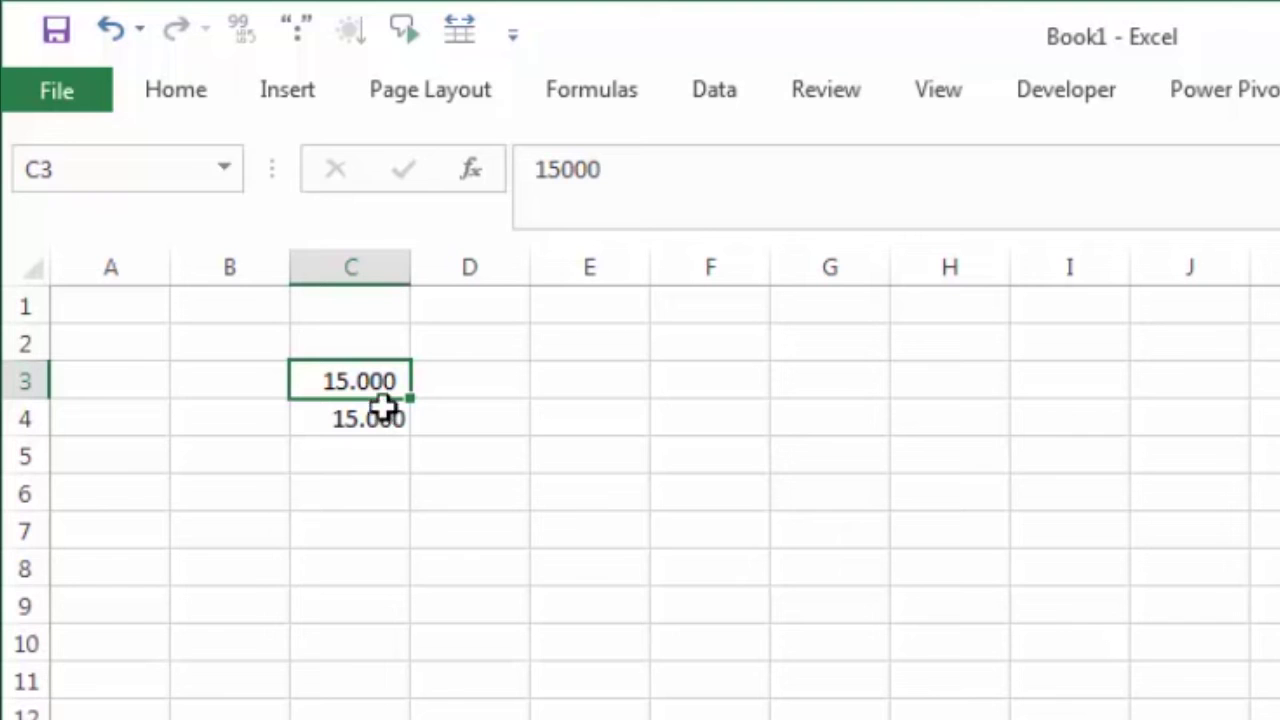
pyautogui.click(203, 86)
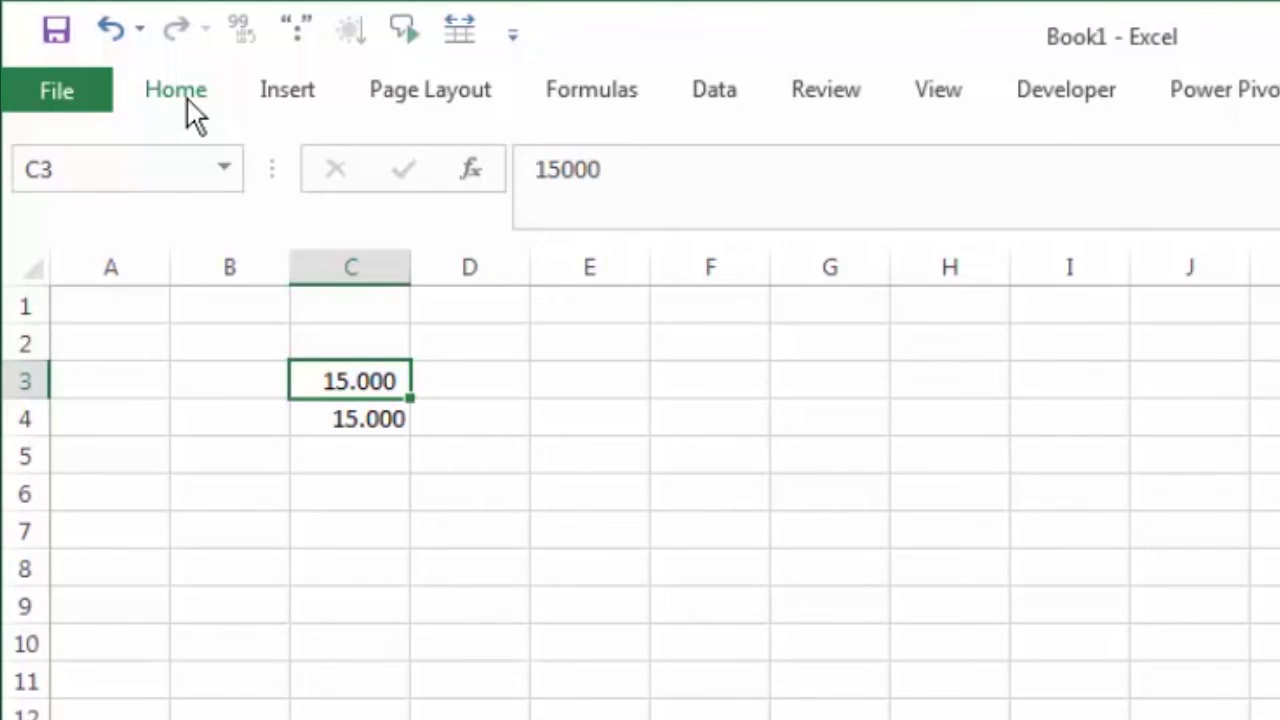
pyautogui.click(187, 99)
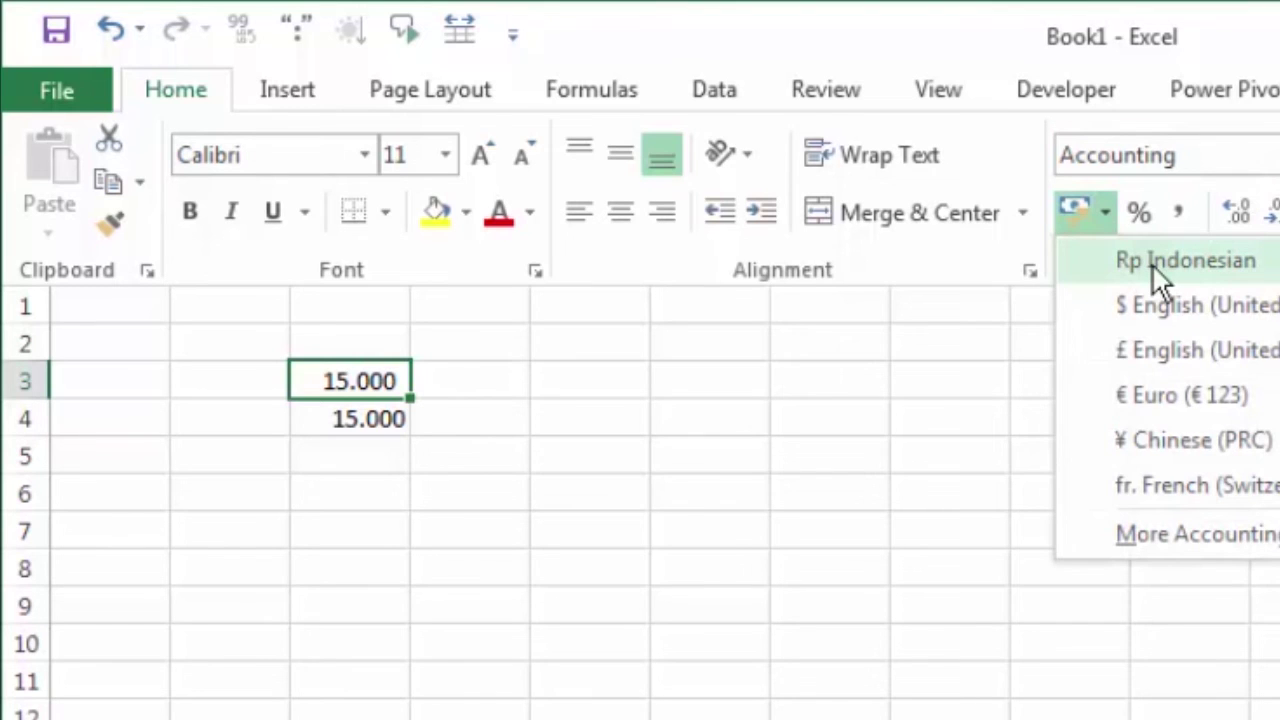
pyautogui.click(1153, 262)
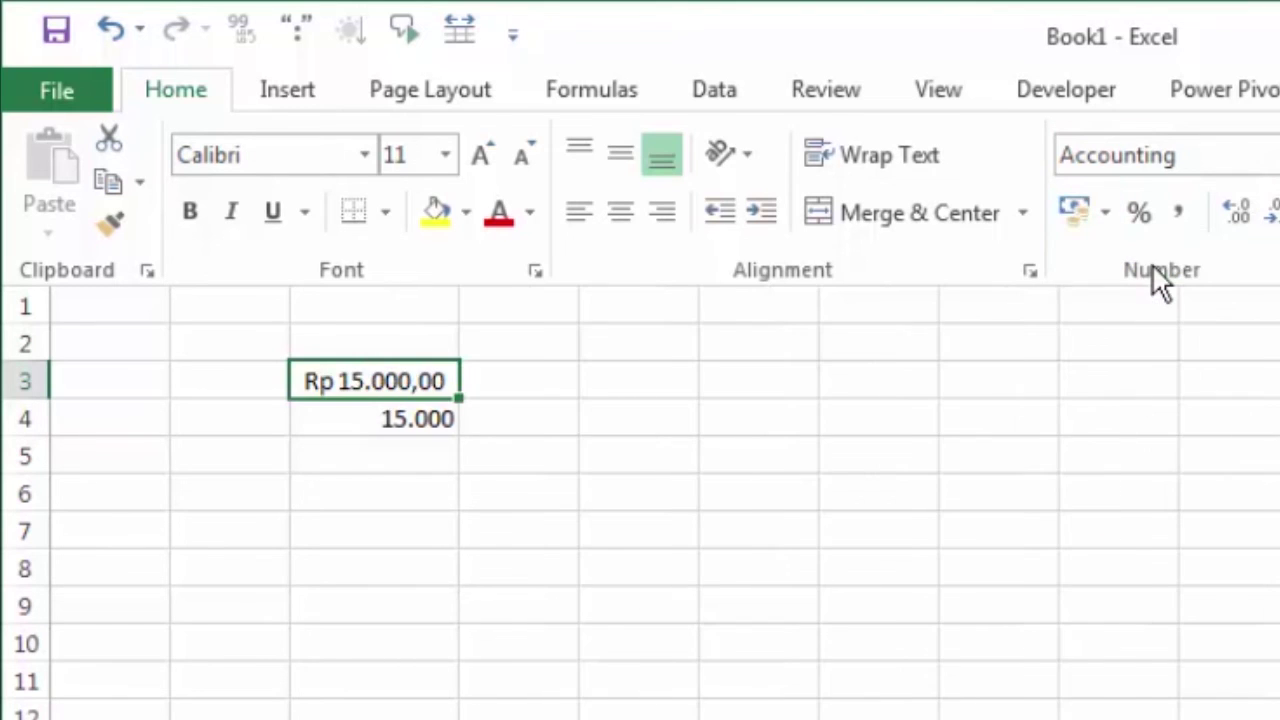
# - Apply the same Rp Indonesian accounting format to C4
pyautogui.click(441, 435)
pyautogui.click(175, 88)
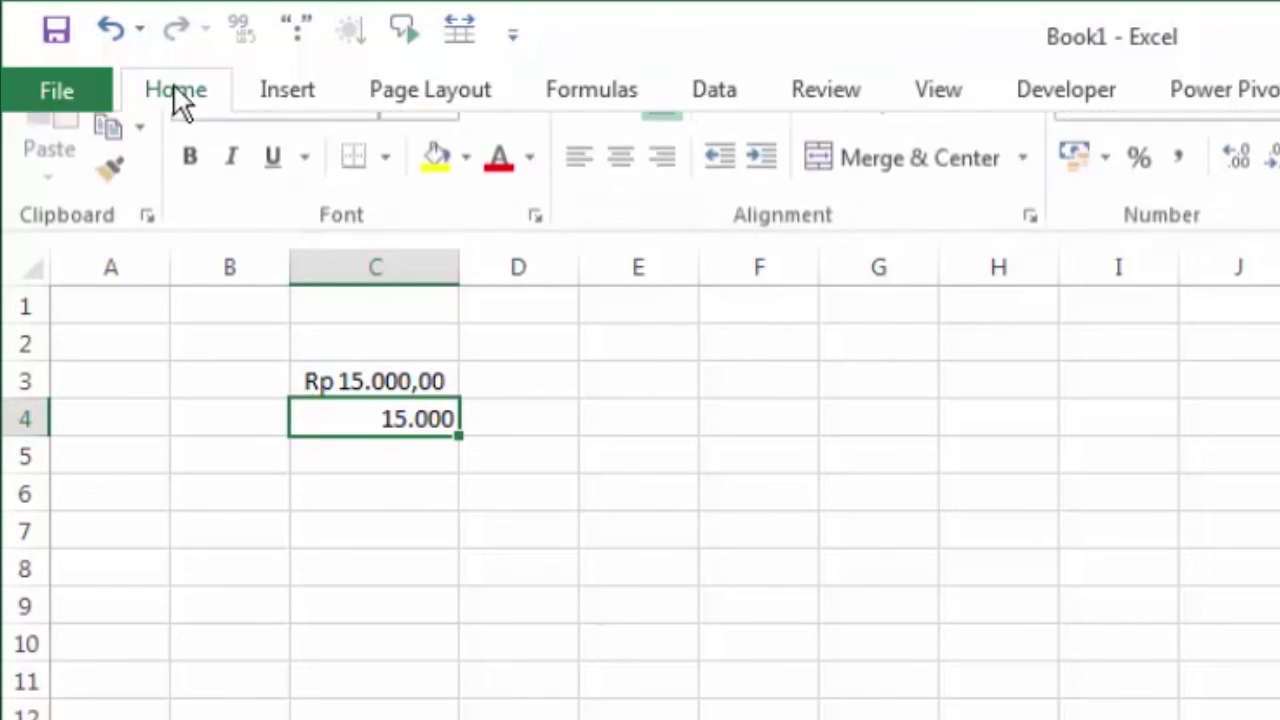
pyautogui.click(1106, 212)
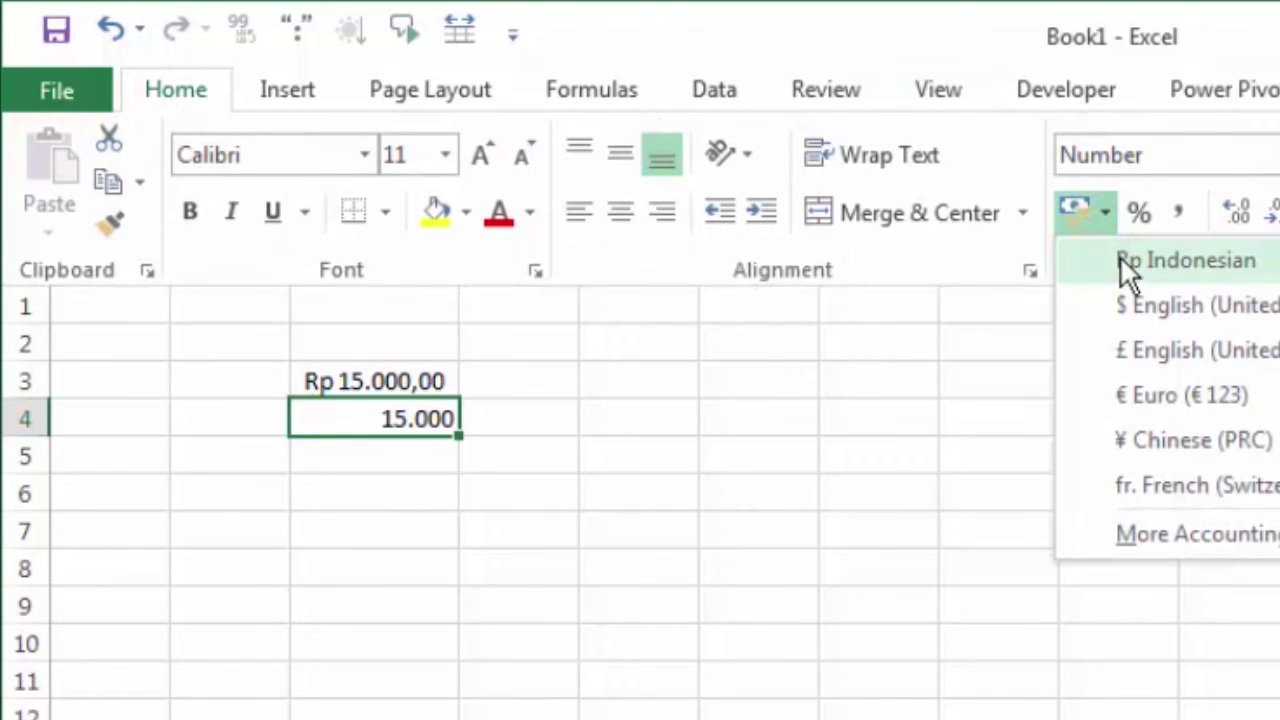
pyautogui.click(1121, 262)
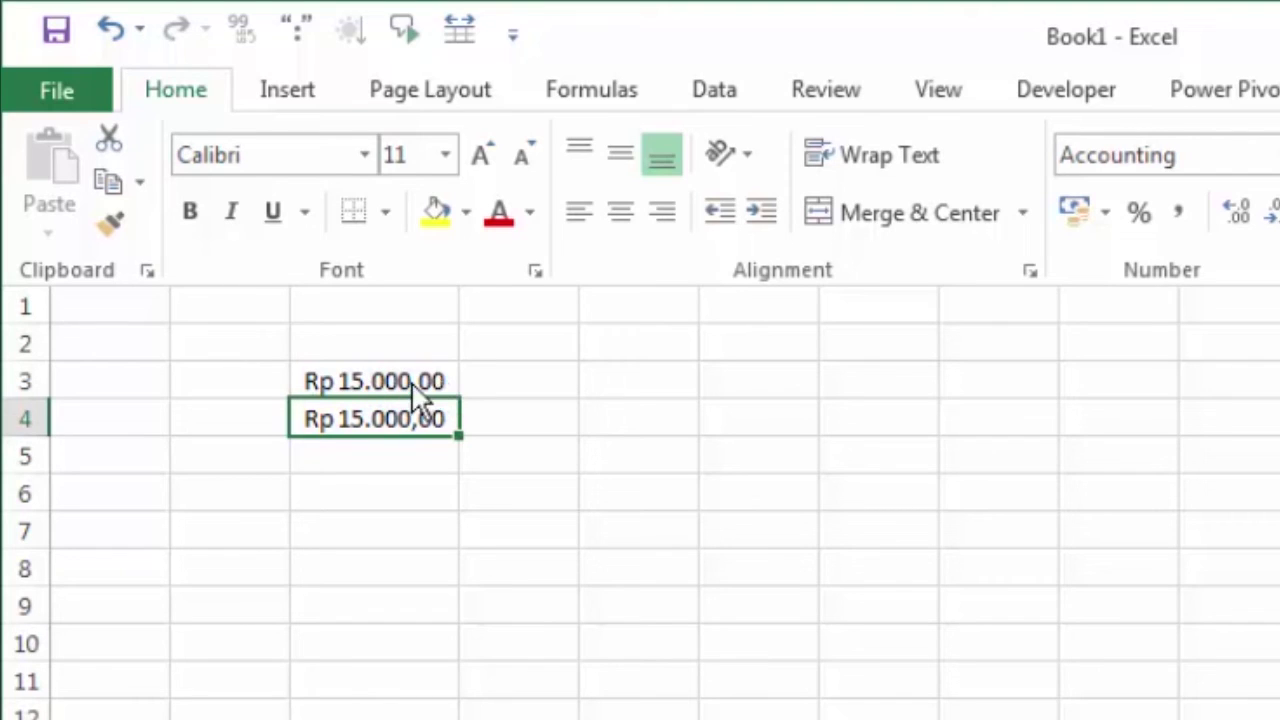
# - Strip all decimal places from the C3:C4 Rupiah amounts so they read Rp 15.000
pyautogui.hotkey('ctrl', 'F1')
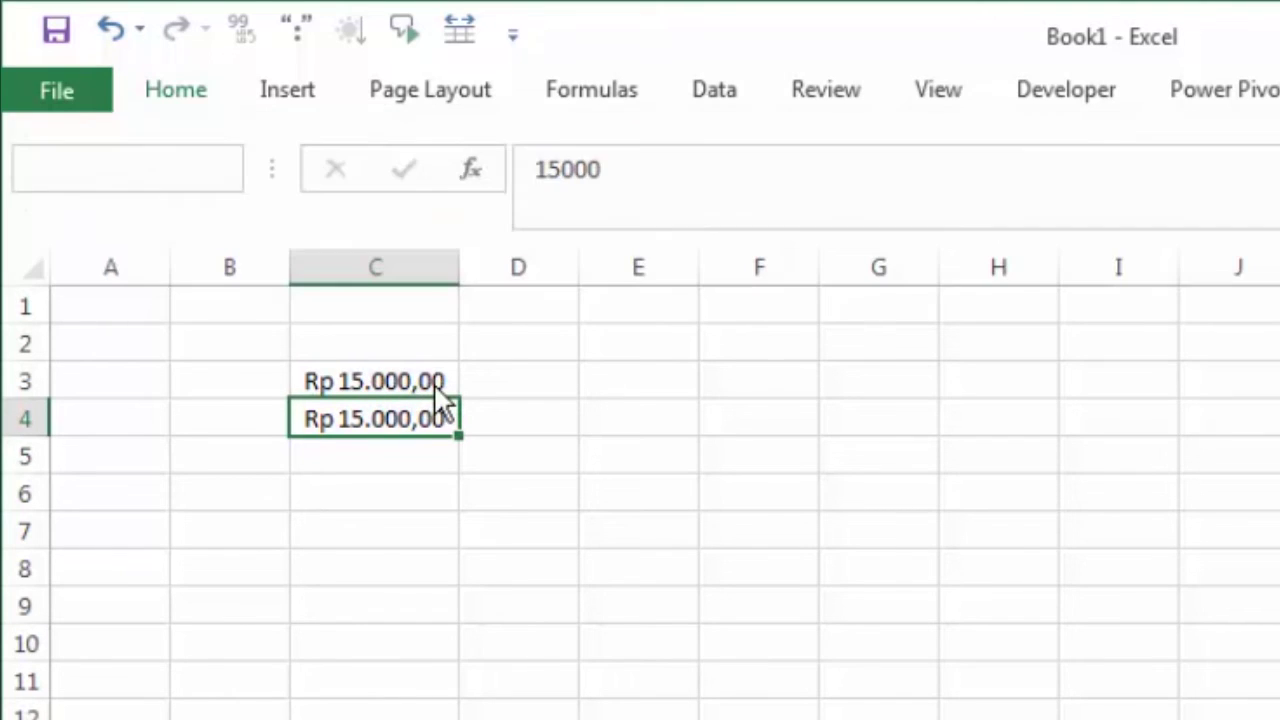
pyautogui.click(430, 368)
pyautogui.moveTo(430, 368); pyautogui.dragTo(429, 405)
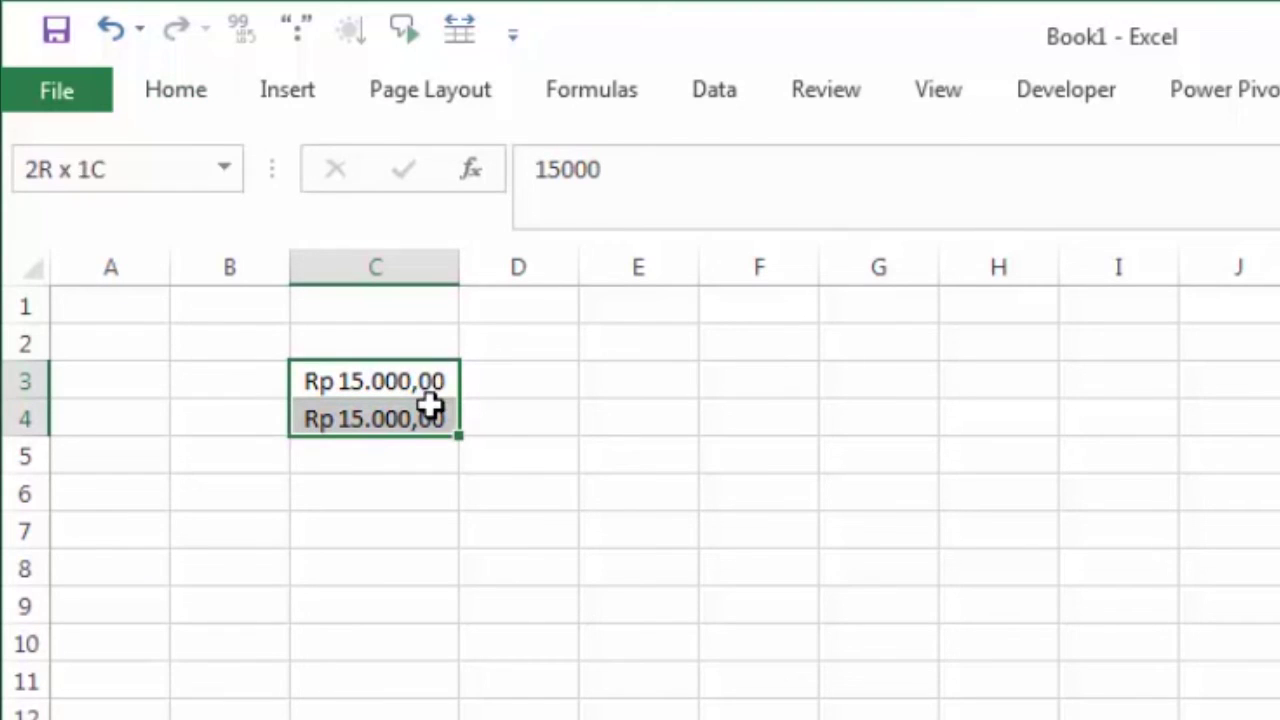
pyautogui.click(176, 95)
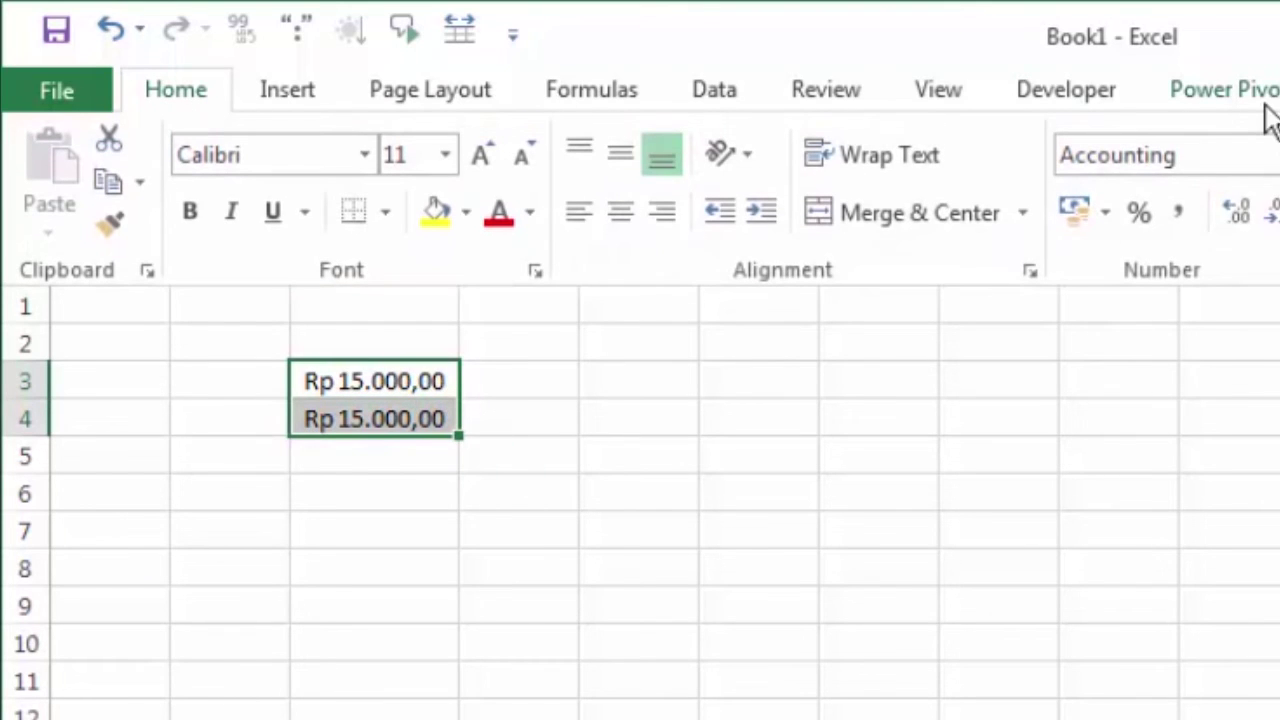
pyautogui.click(1237, 213)
pyautogui.click(1237, 213)
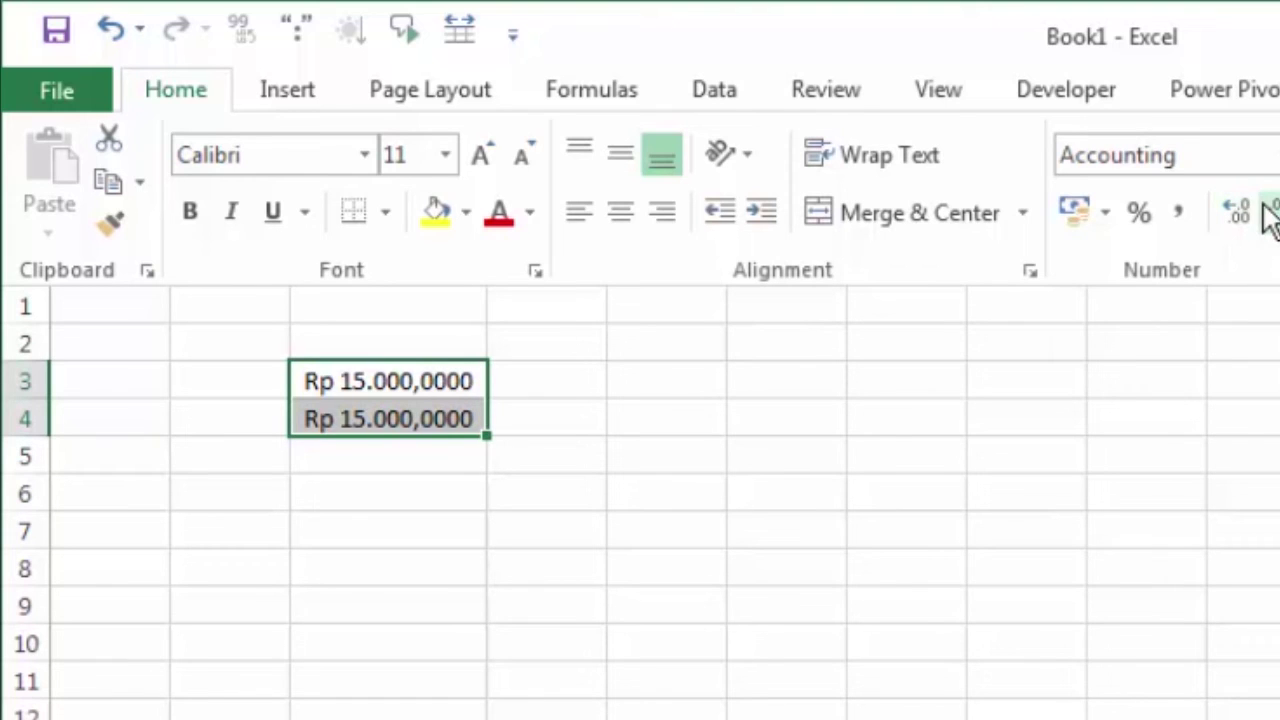
pyautogui.click(1266, 214)
pyautogui.click(1266, 214)
pyautogui.click(1266, 214)
pyautogui.click(1266, 214)
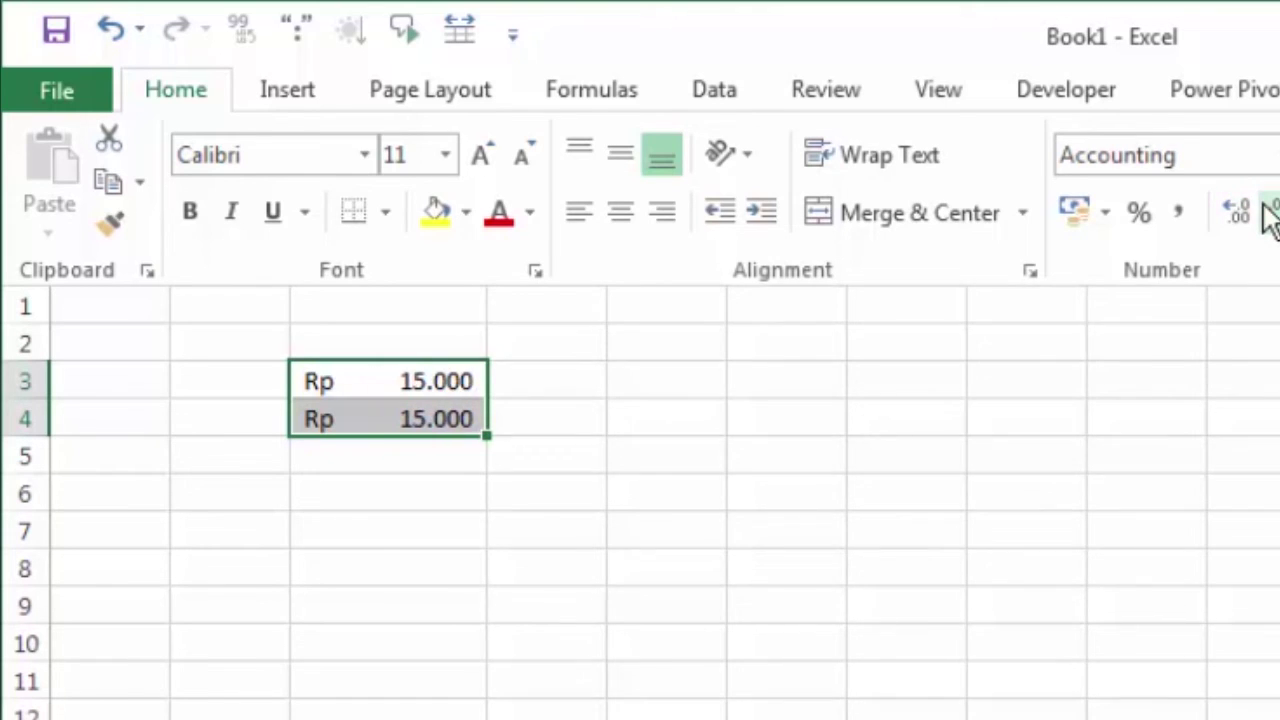
pyautogui.click(530, 600)
pyautogui.click(356, 390)
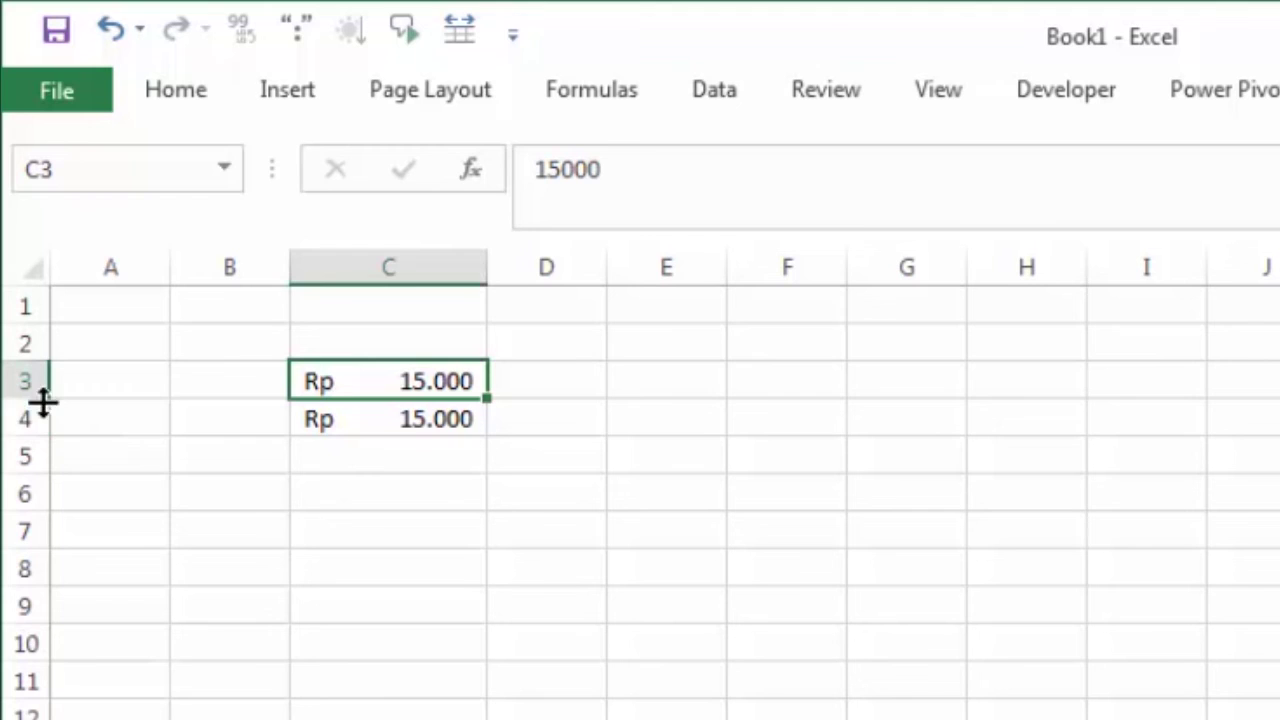
# - Make row 3 taller and middle-align C3's amount vertically
pyautogui.moveTo(46, 400); pyautogui.dragTo(47, 437)
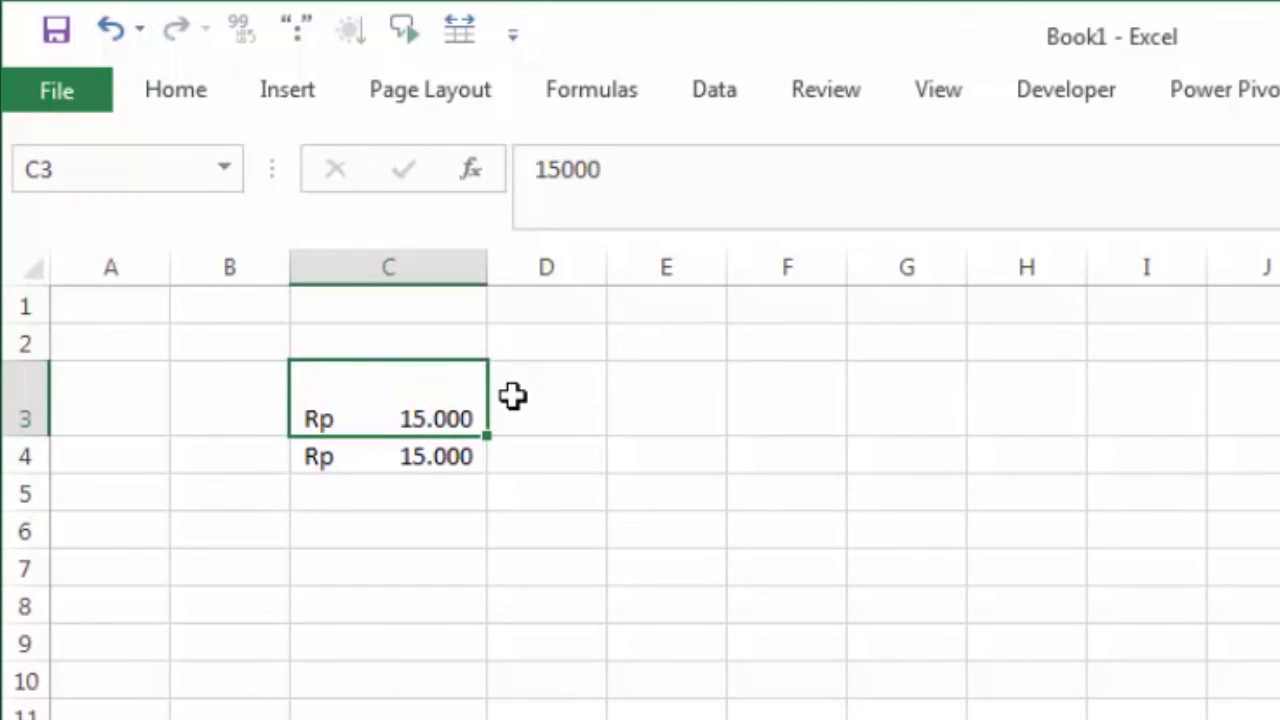
pyautogui.click(201, 101)
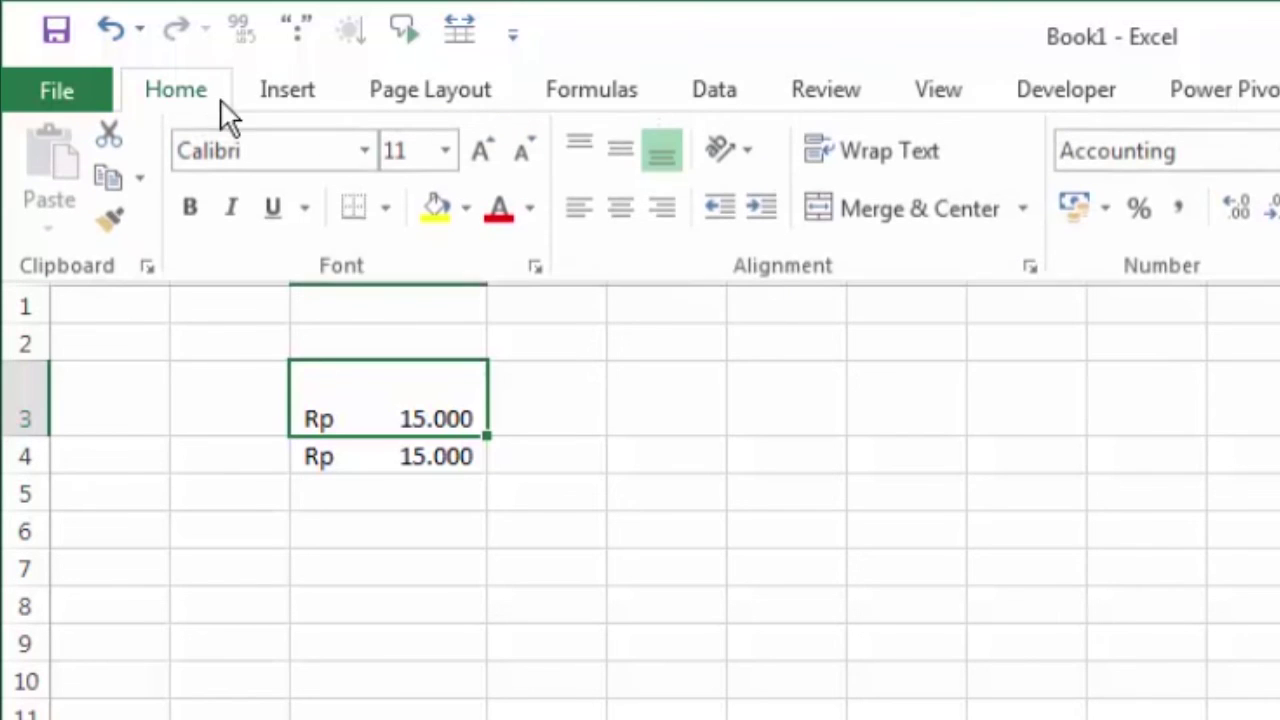
pyautogui.click(621, 155)
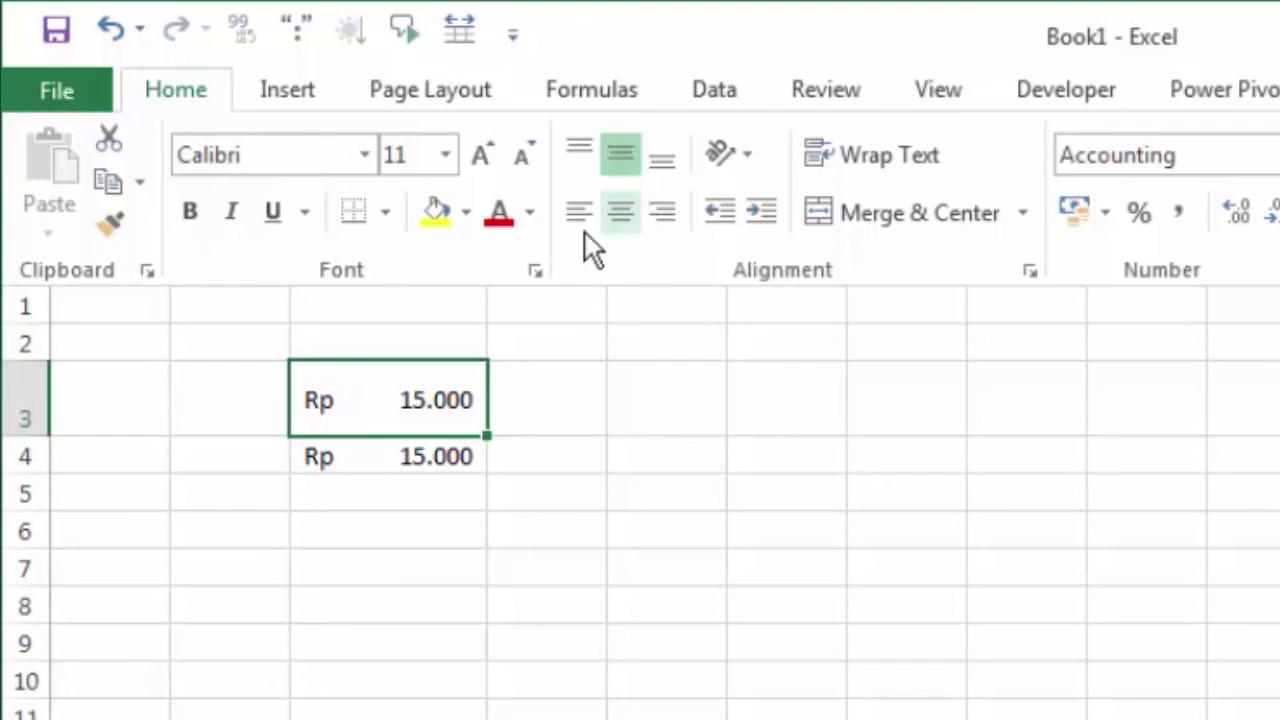
pyautogui.click(529, 423)
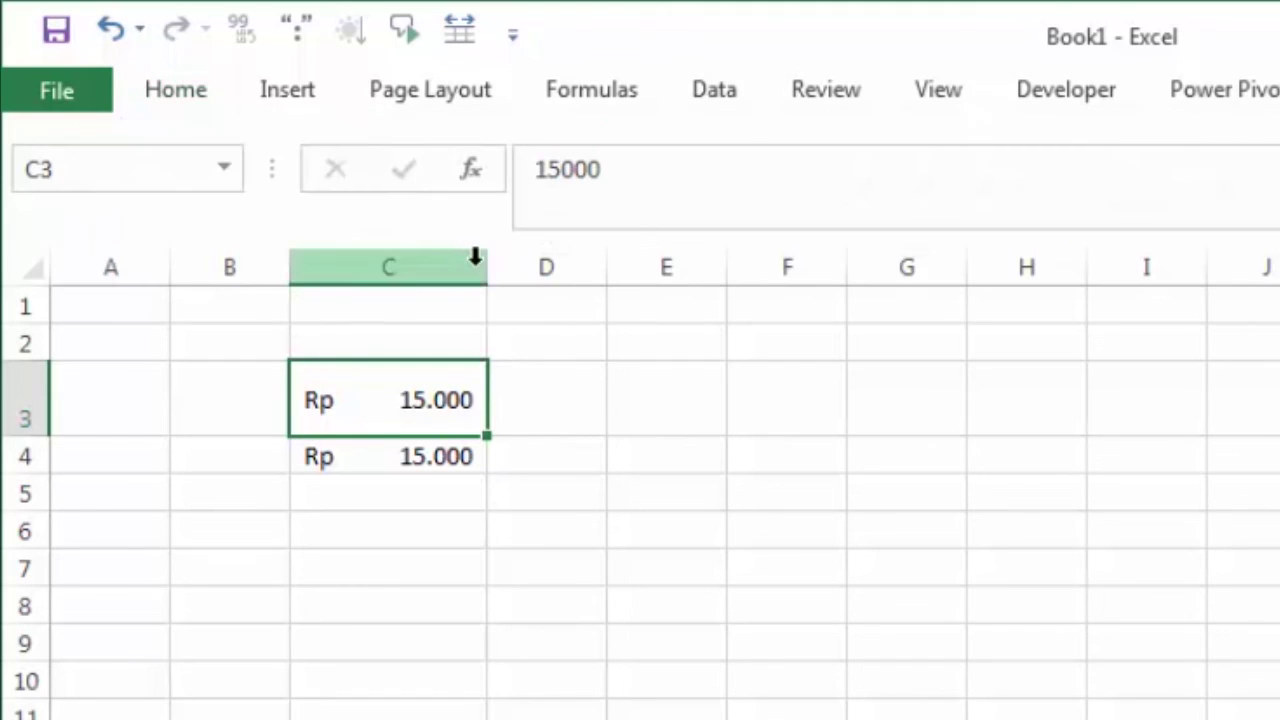
# - Widen column C and right-align C3's amount, then select C3:C4
pyautogui.moveTo(488, 265); pyautogui.dragTo(651, 267)
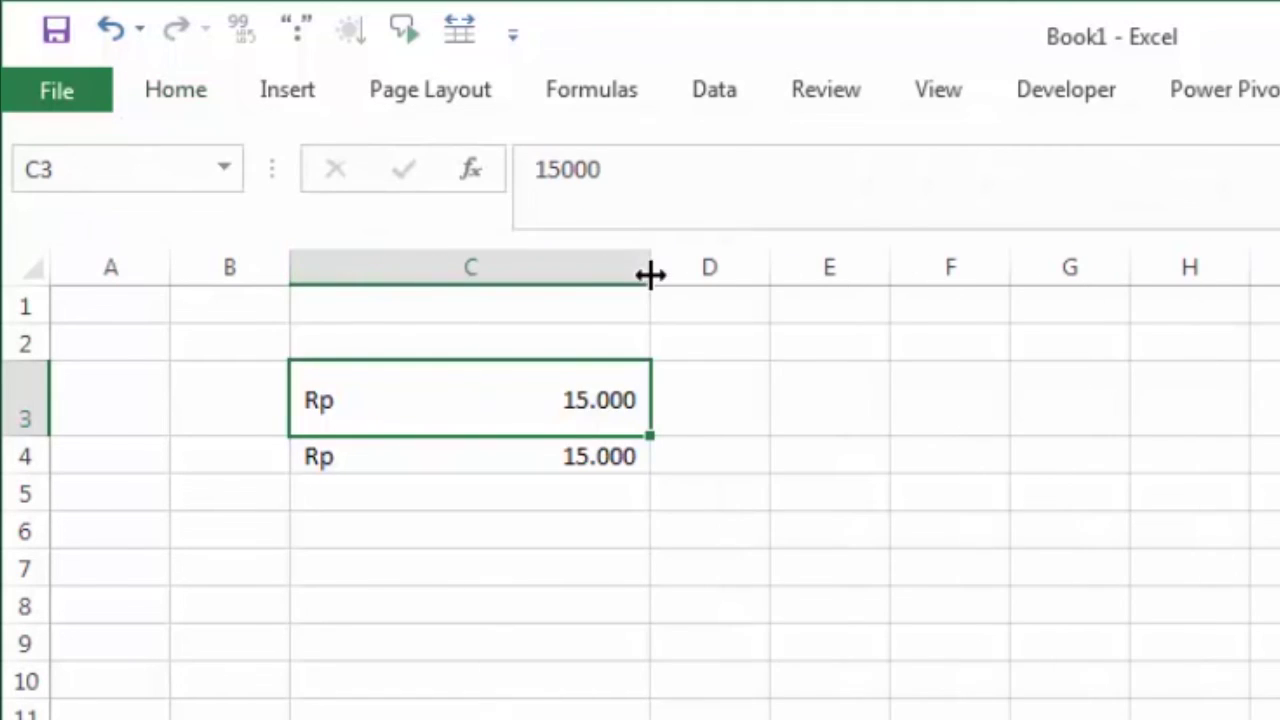
pyautogui.click(208, 80)
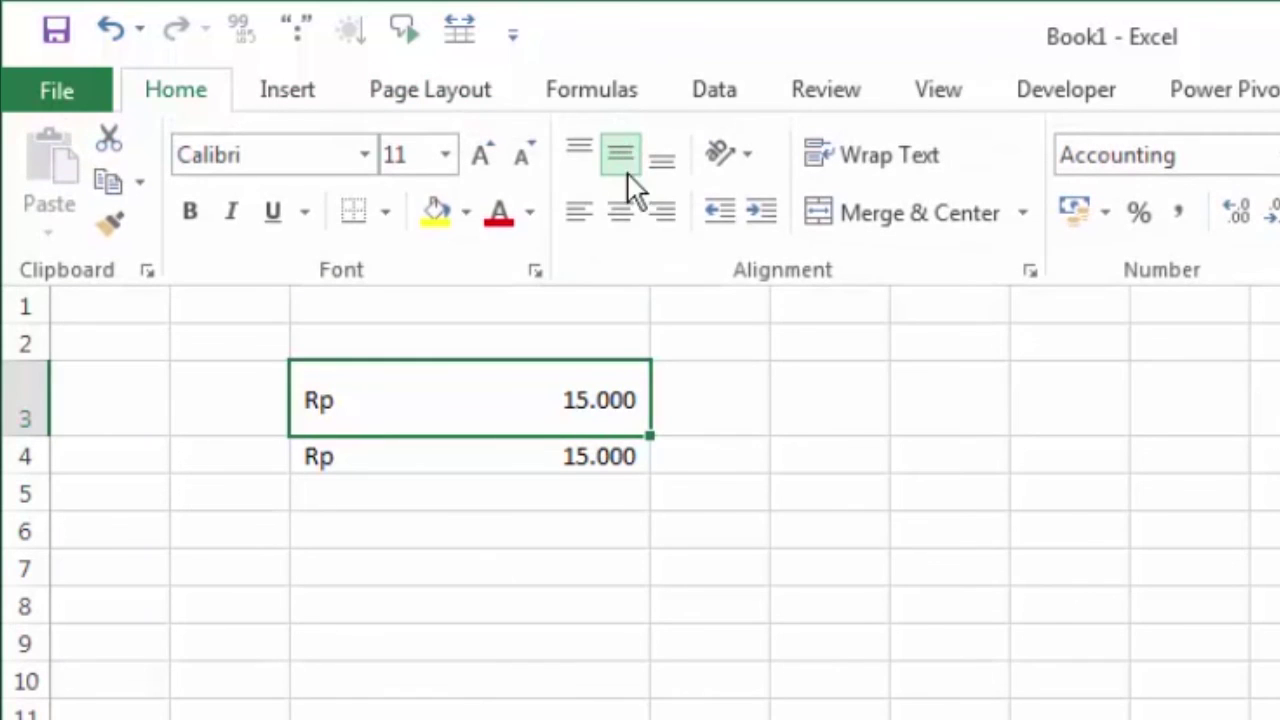
pyautogui.click(632, 213)
pyautogui.click(578, 212)
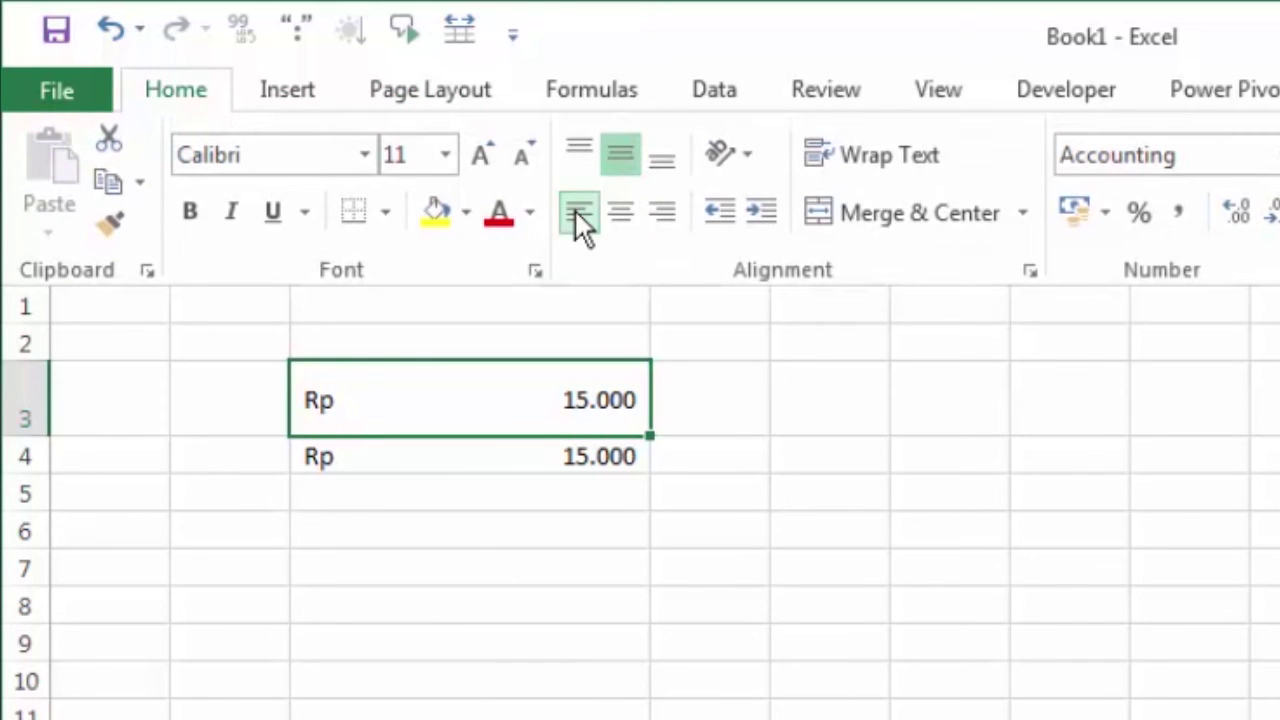
pyautogui.click(662, 212)
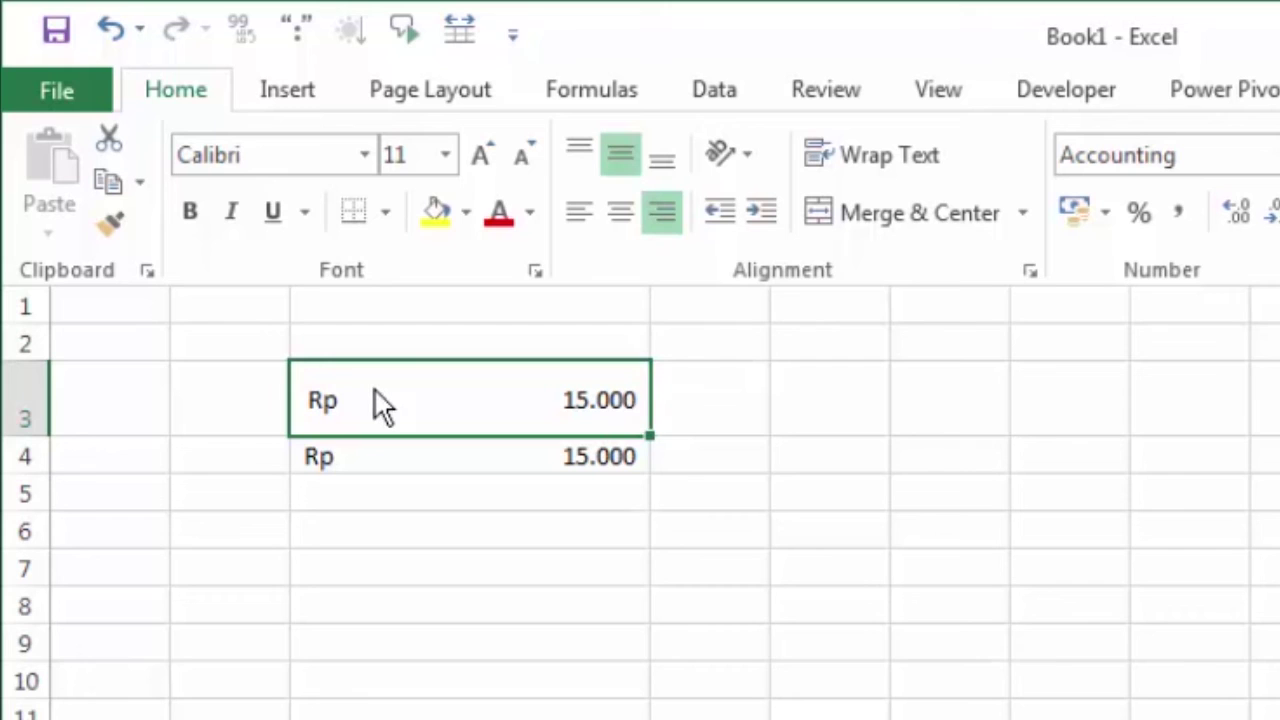
pyautogui.hotkey('ctrl', 'F1')
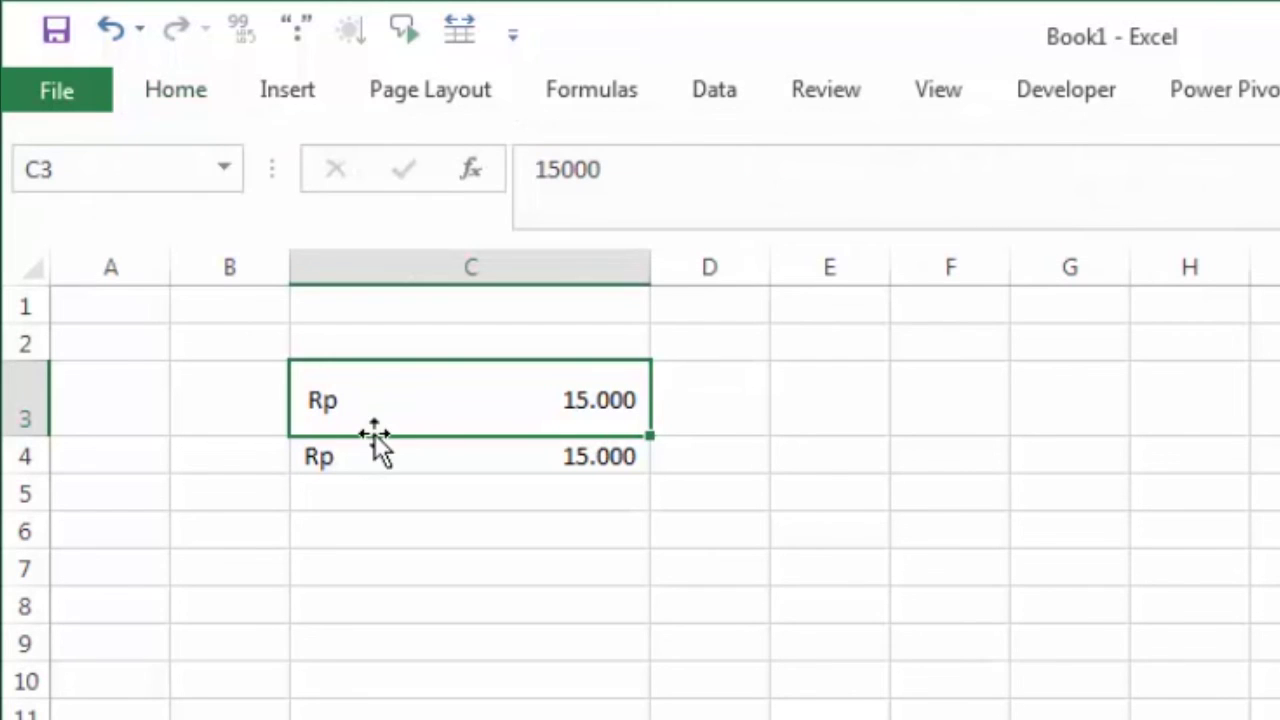
pyautogui.moveTo(383, 425); pyautogui.dragTo(383, 443)
# - Set the accounting format's currency symbol to None via More Accounting Formats
pyautogui.click(200, 92)
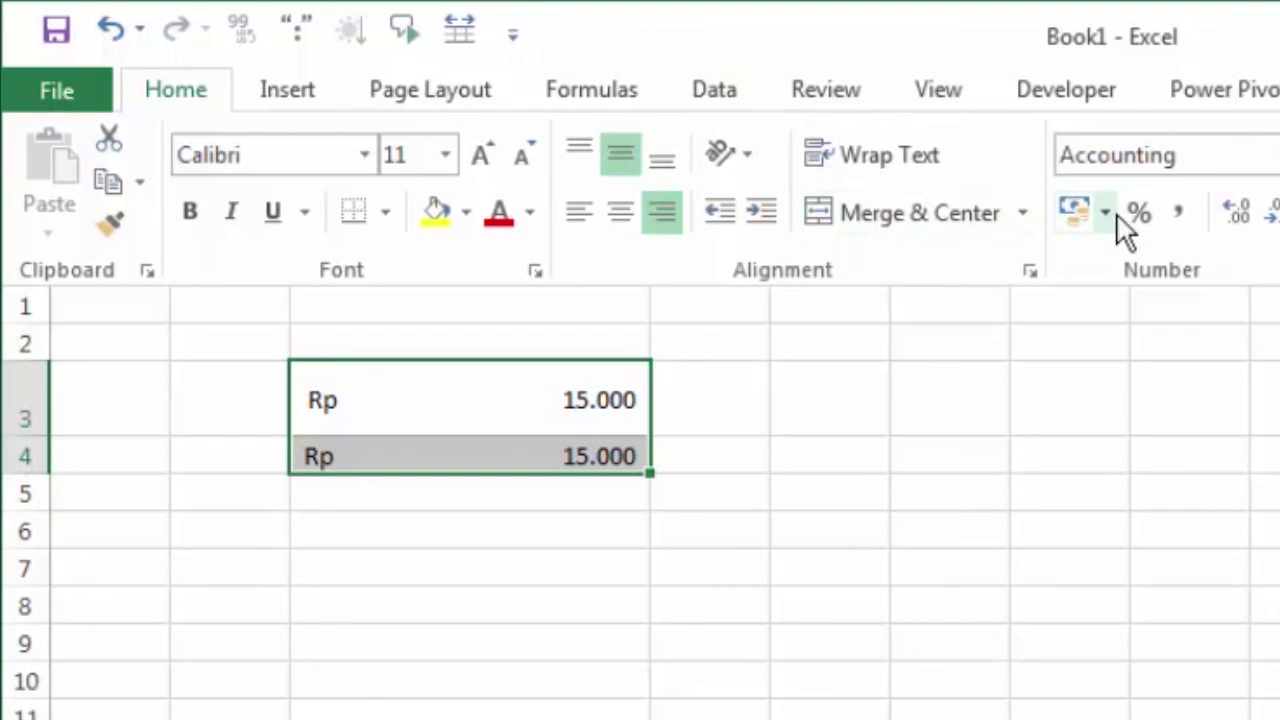
pyautogui.click(1106, 214)
pyautogui.click(1158, 523)
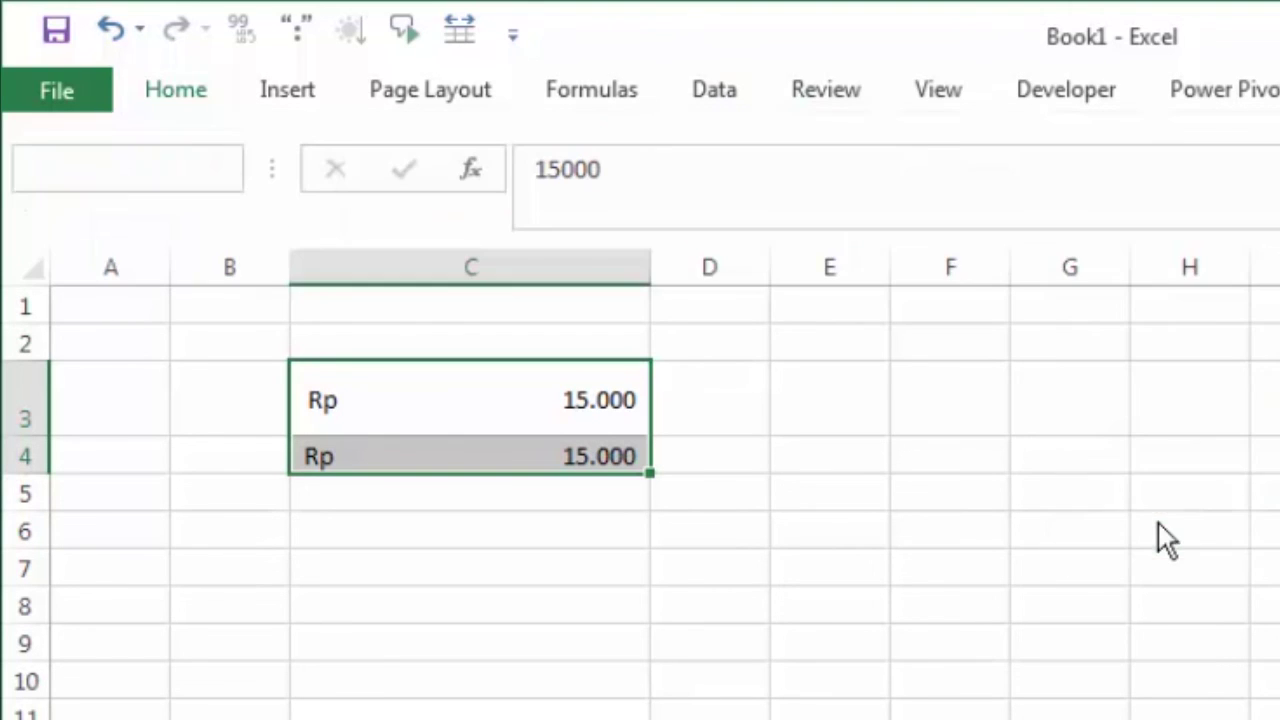
pyautogui.click(1082, 548)
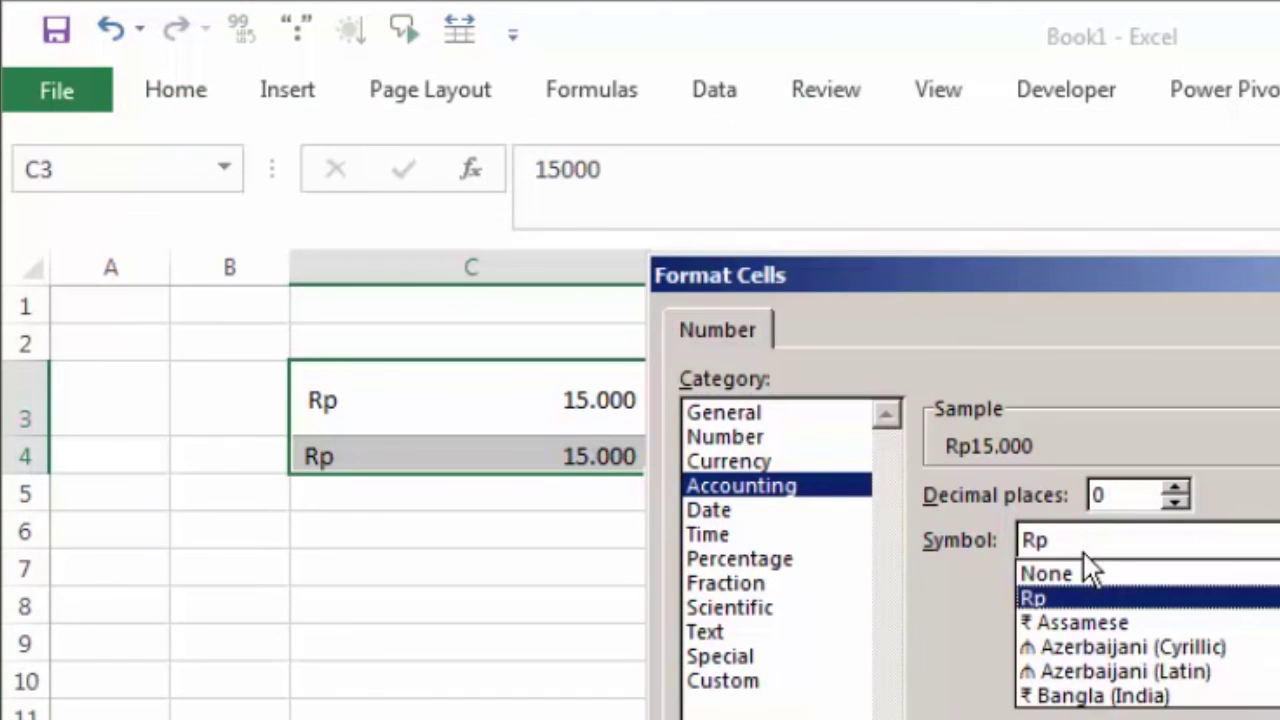
pyautogui.click(1084, 568)
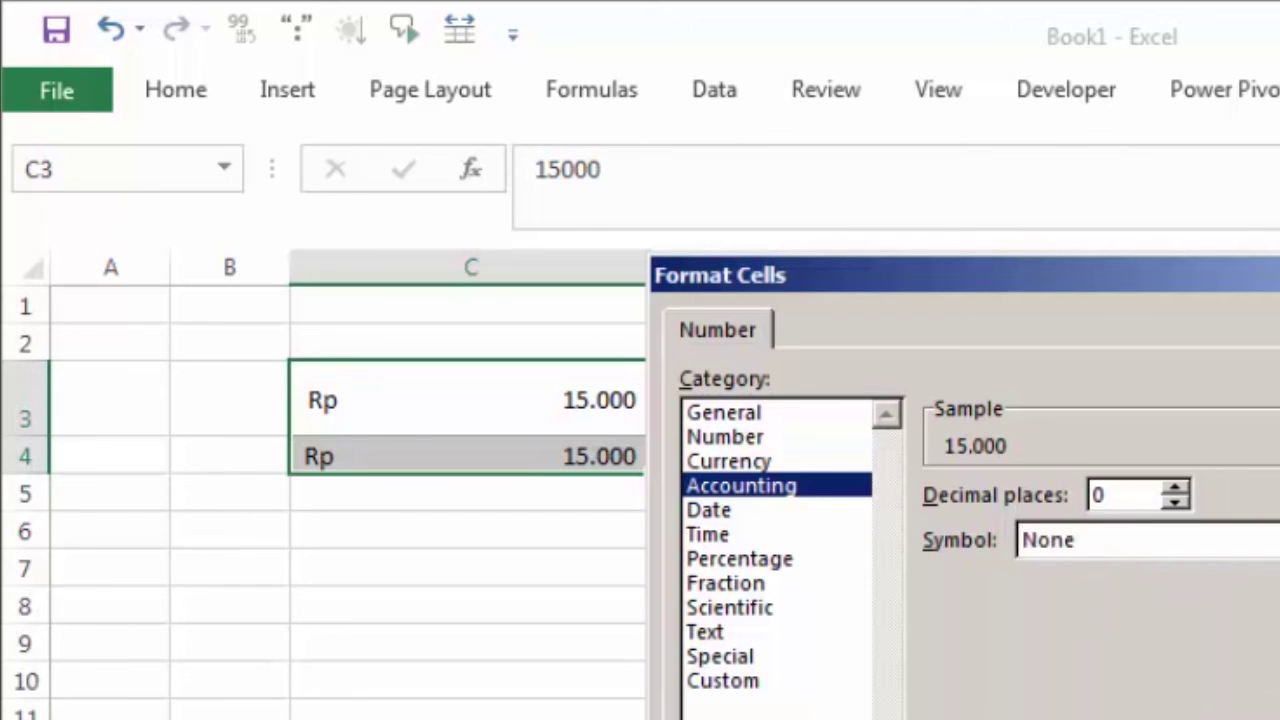
pyautogui.press('Return')
# - Select C3:C4 and centre the amounts horizontally
pyautogui.click(760, 620)
pyautogui.click(577, 403)
pyautogui.moveTo(578, 434); pyautogui.dragTo(580, 457)
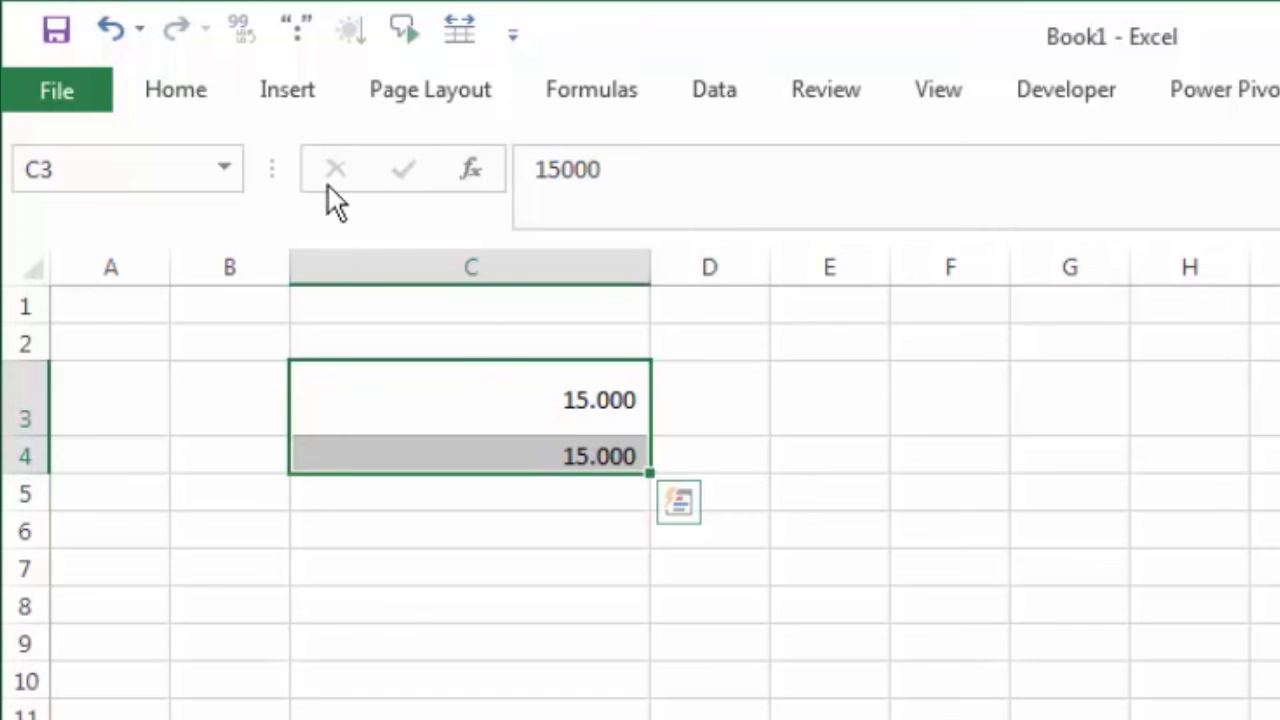
pyautogui.click(178, 90)
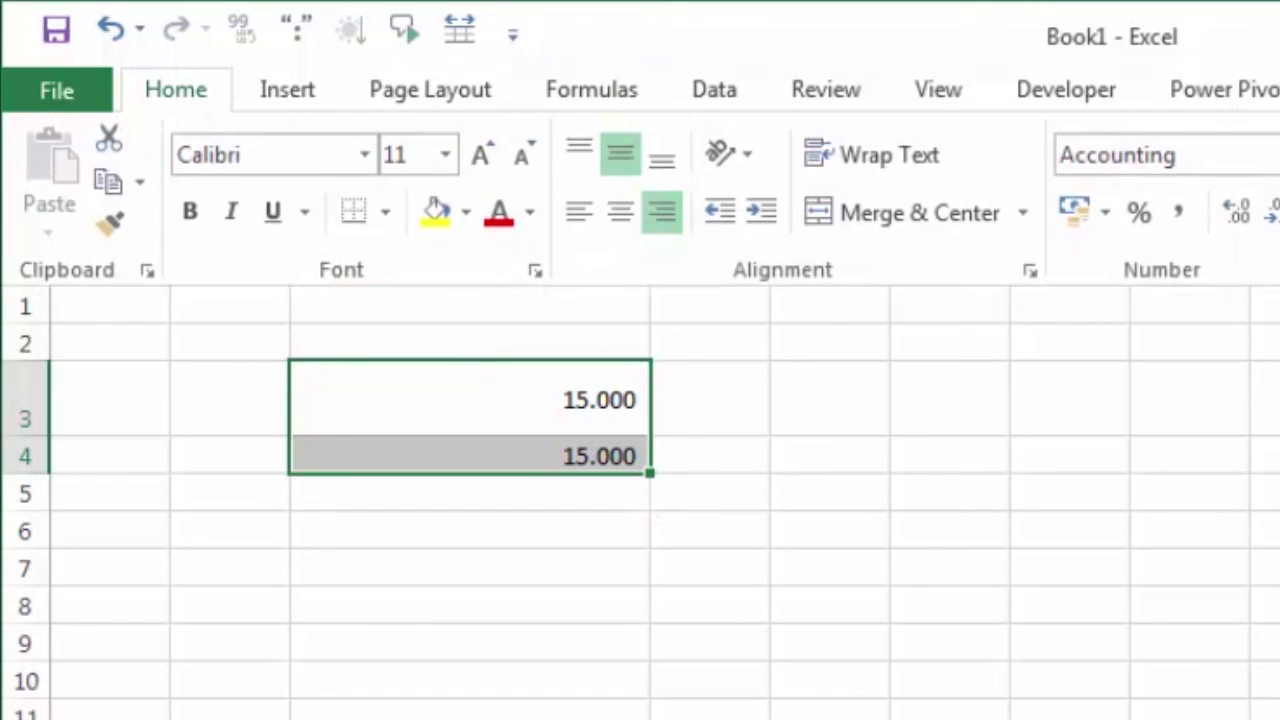
pyautogui.click(632, 212)
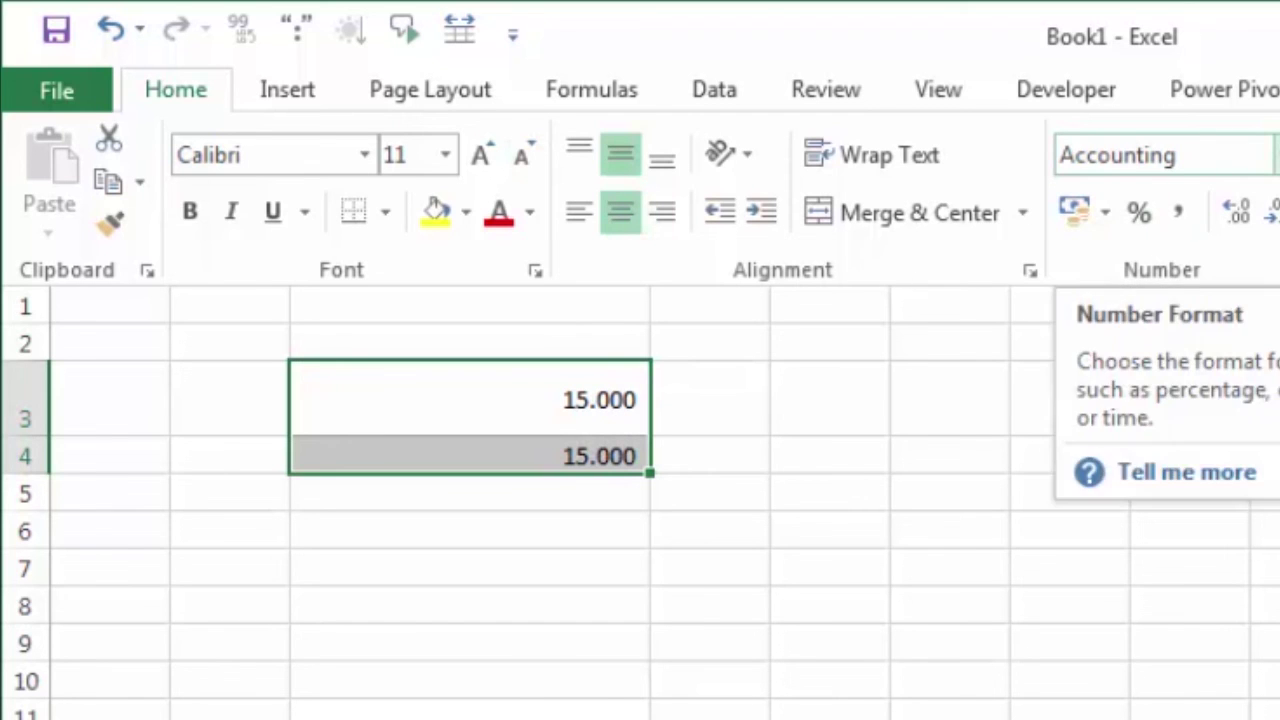
pyautogui.click(1265, 155)
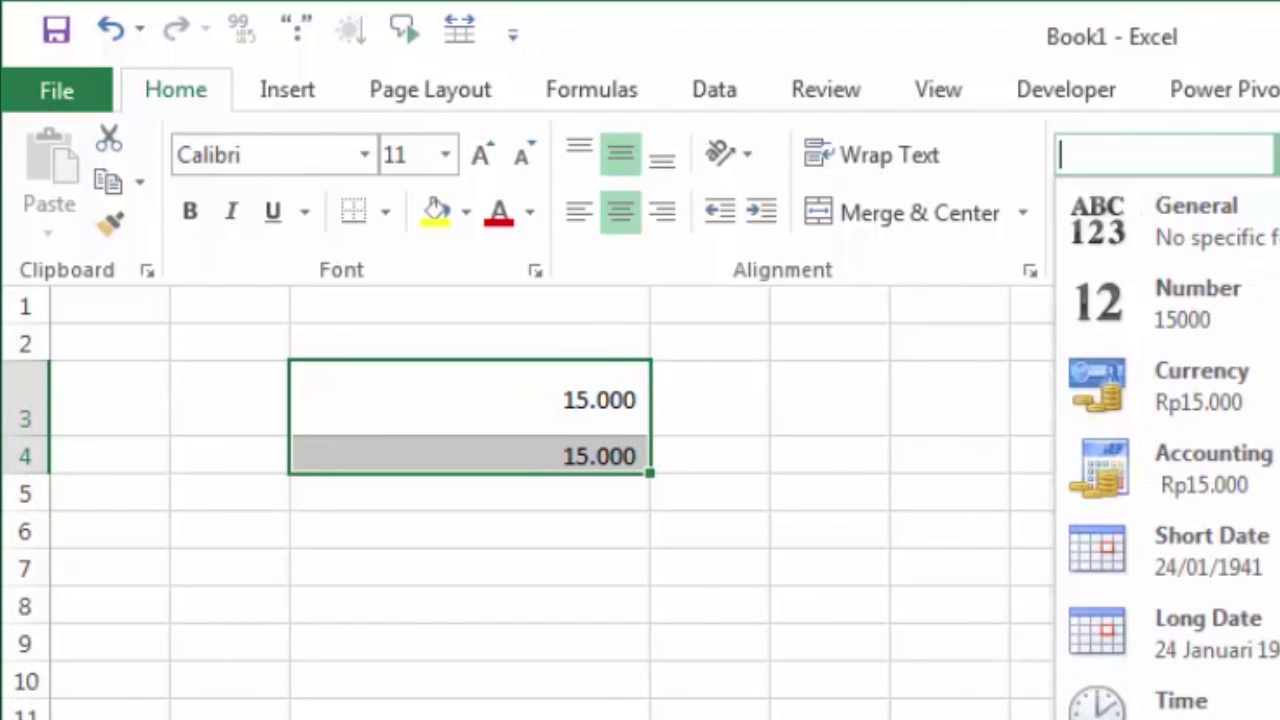
pyautogui.click(1237, 408)
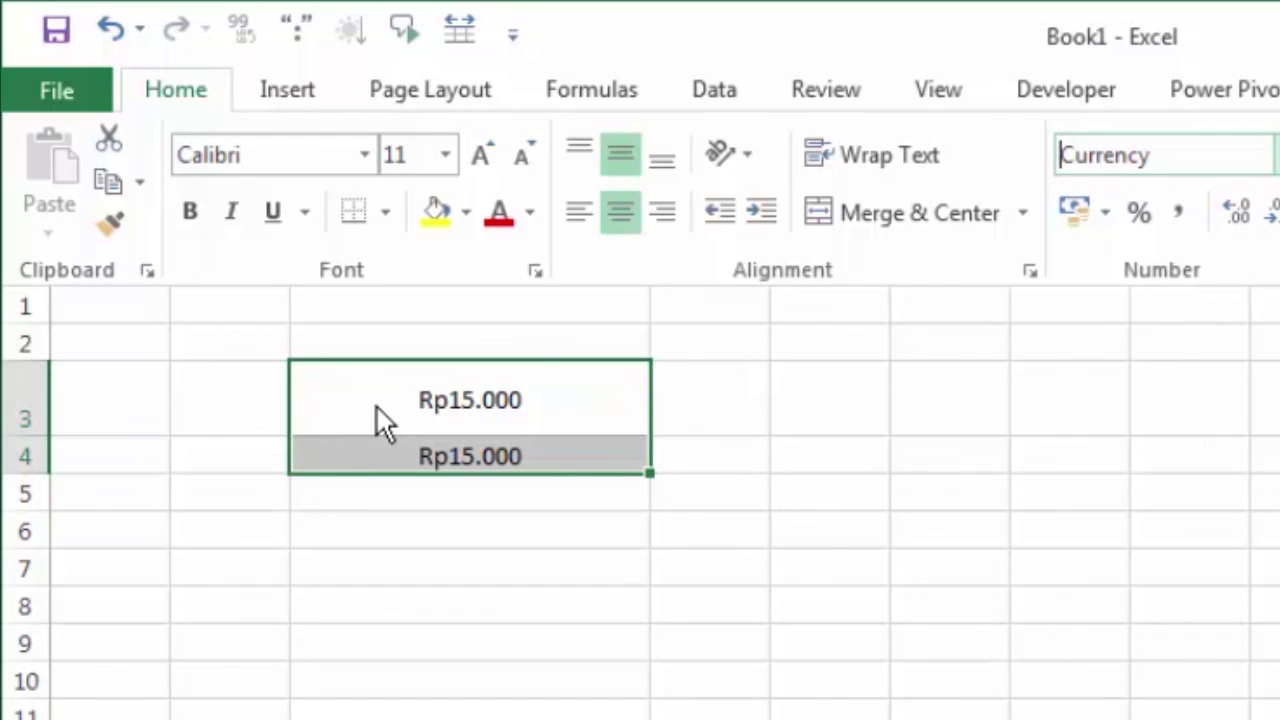
pyautogui.click(1112, 220)
pyautogui.click(1114, 533)
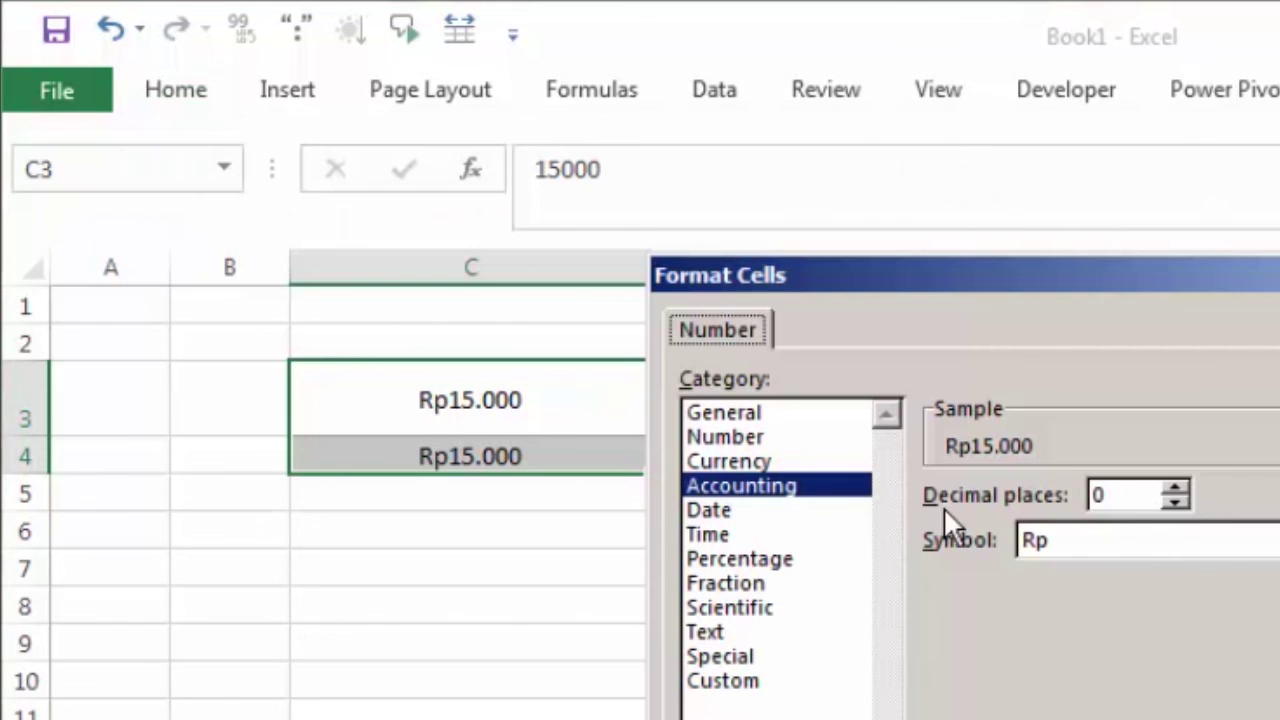
pyautogui.click(1092, 541)
pyautogui.click(1080, 578)
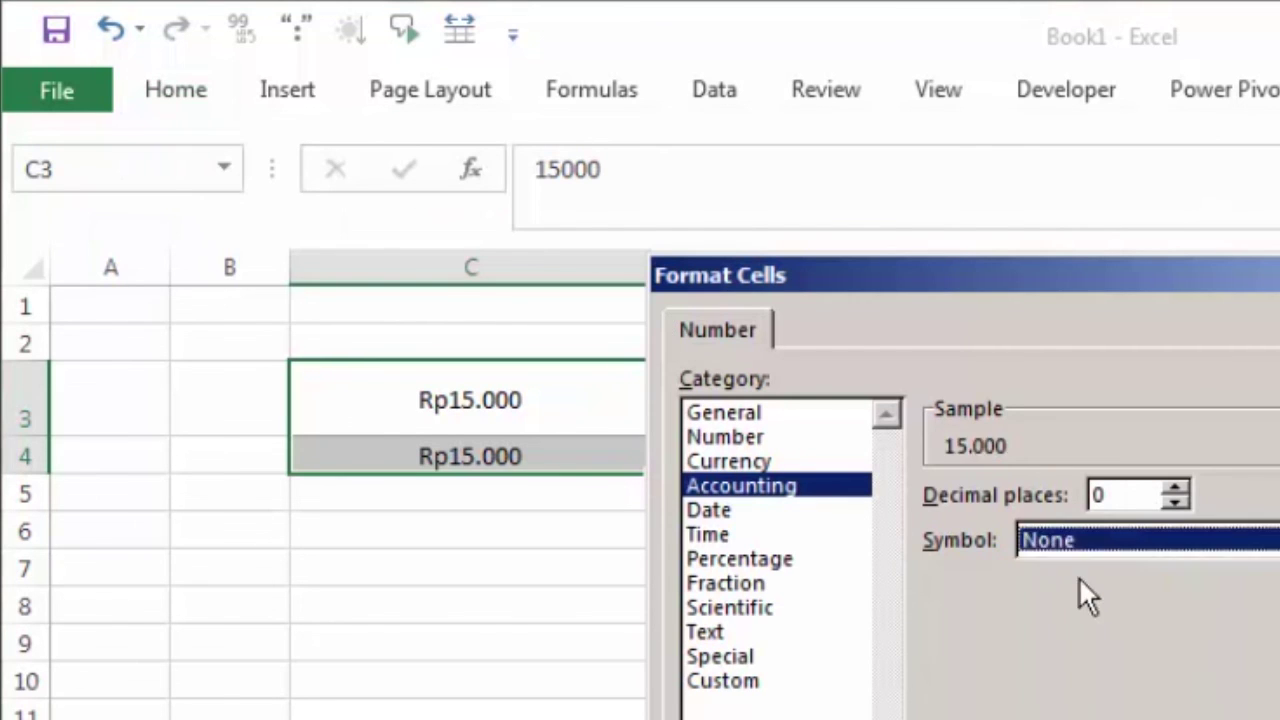
pyautogui.press('Return')
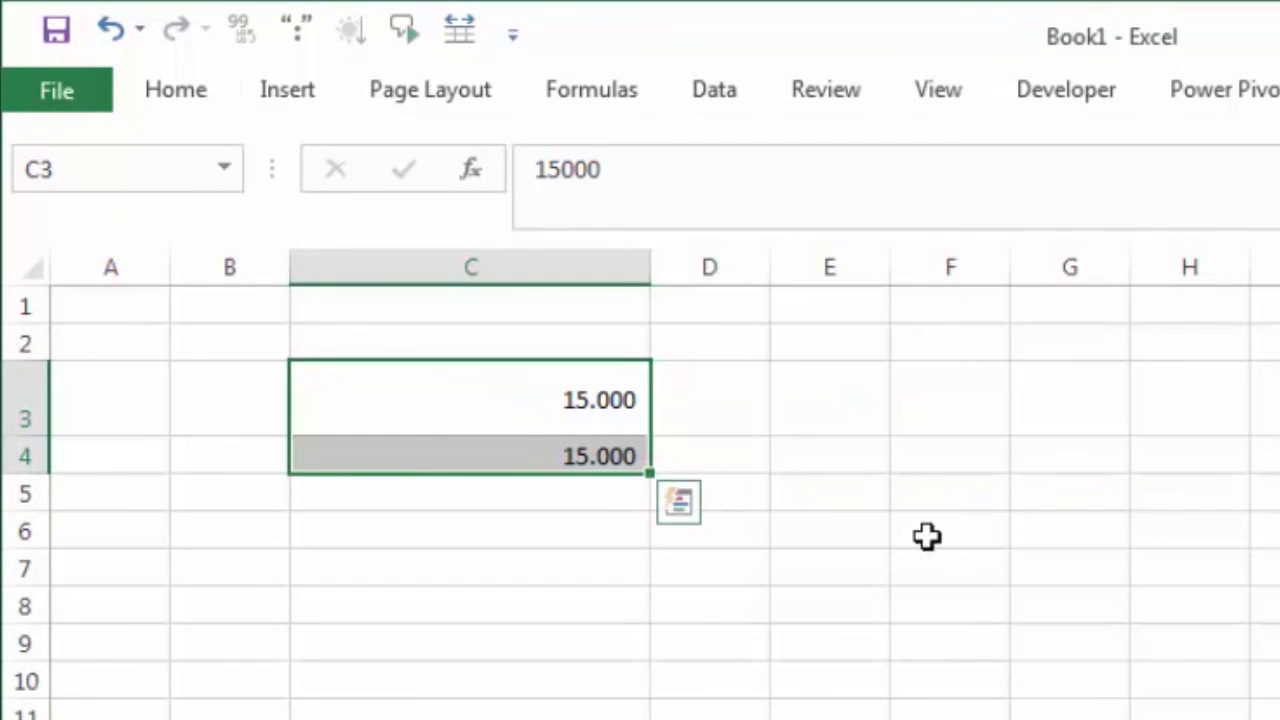
# - Turn off horizontal centring and switch C3:C4 to the Currency number format
pyautogui.click(188, 90)
pyautogui.click(615, 210)
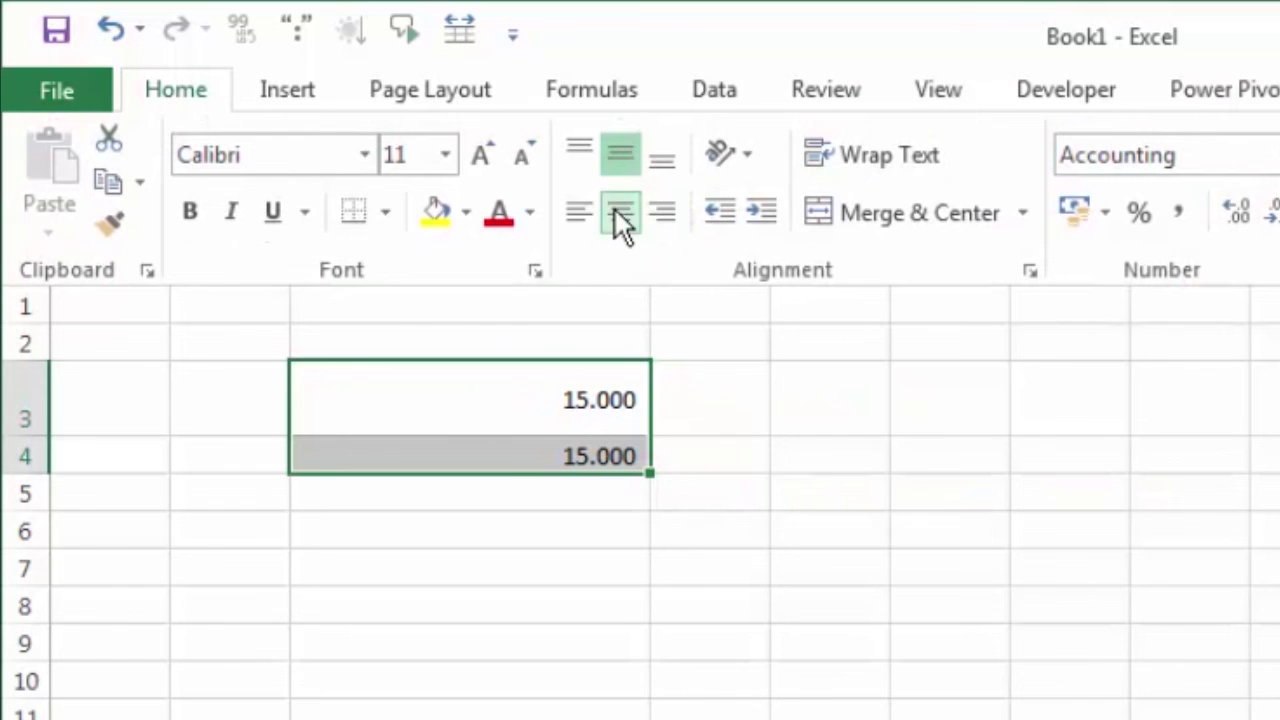
pyautogui.click(1275, 155)
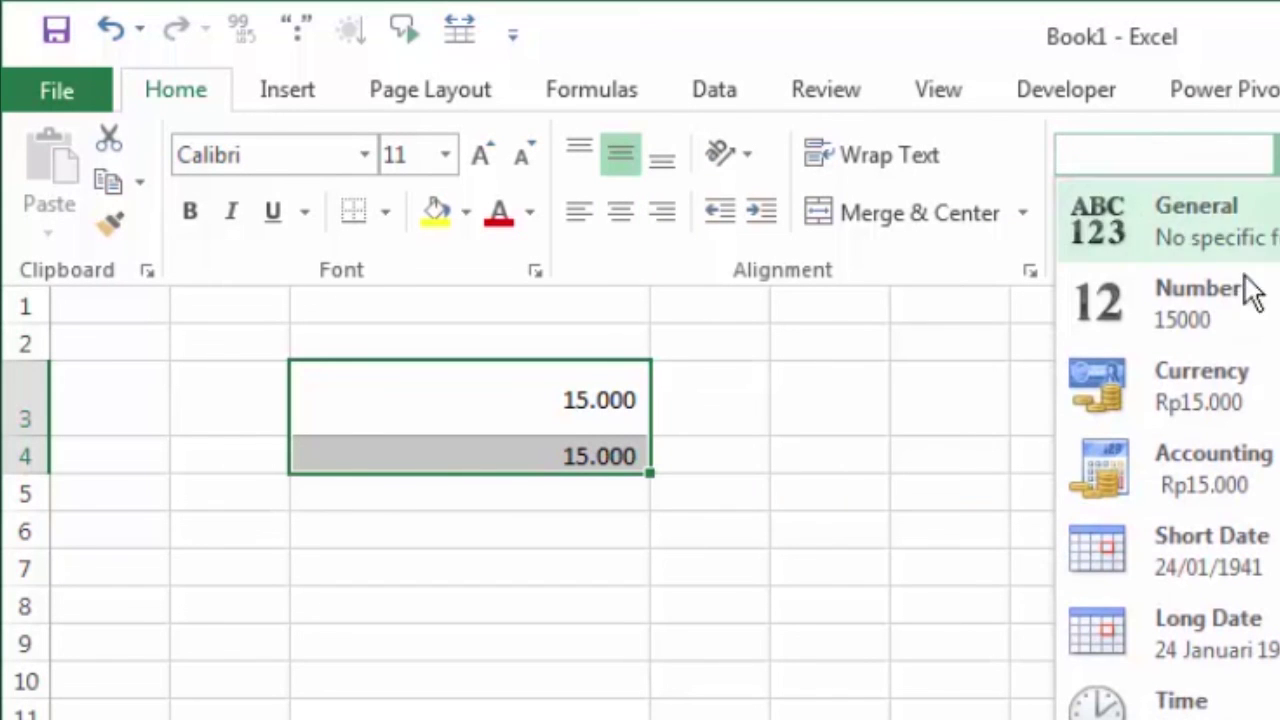
pyautogui.click(1241, 372)
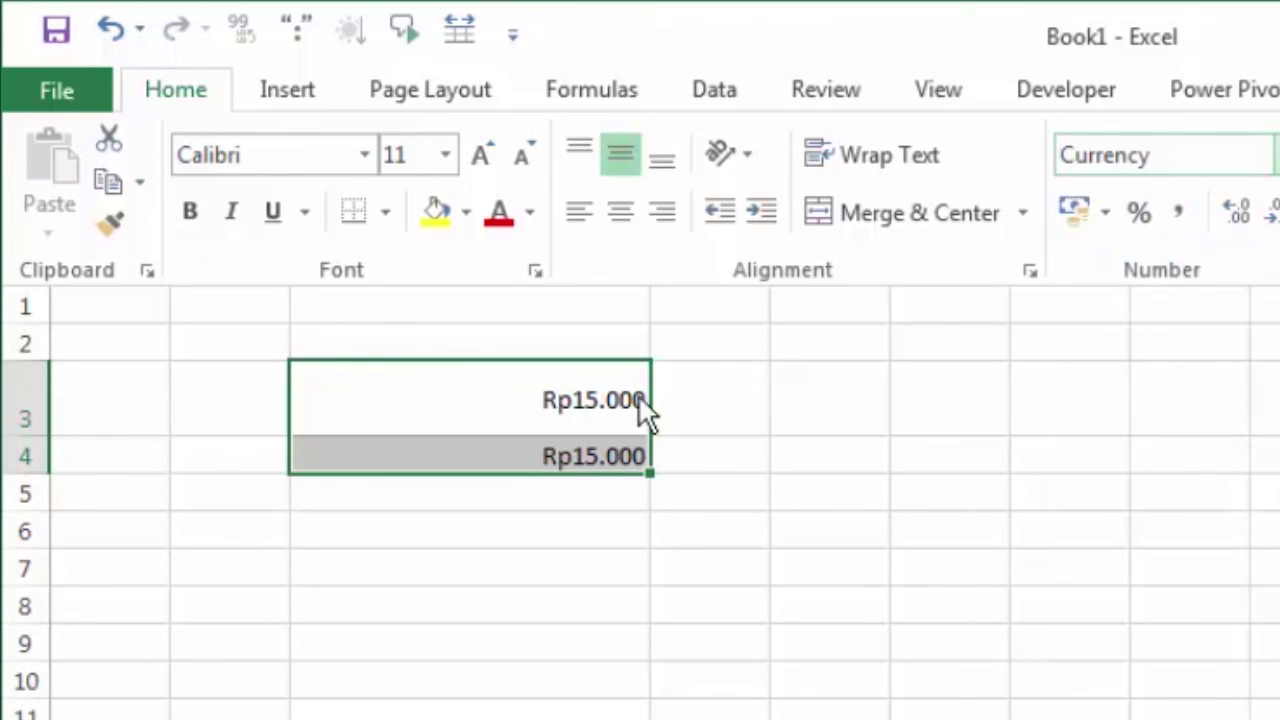
# - Set the currency symbol to None in Format Cells and centre the 15.000 amounts
pyautogui.rightClick(610, 405)
pyautogui.hotkey('ctrl', '1')
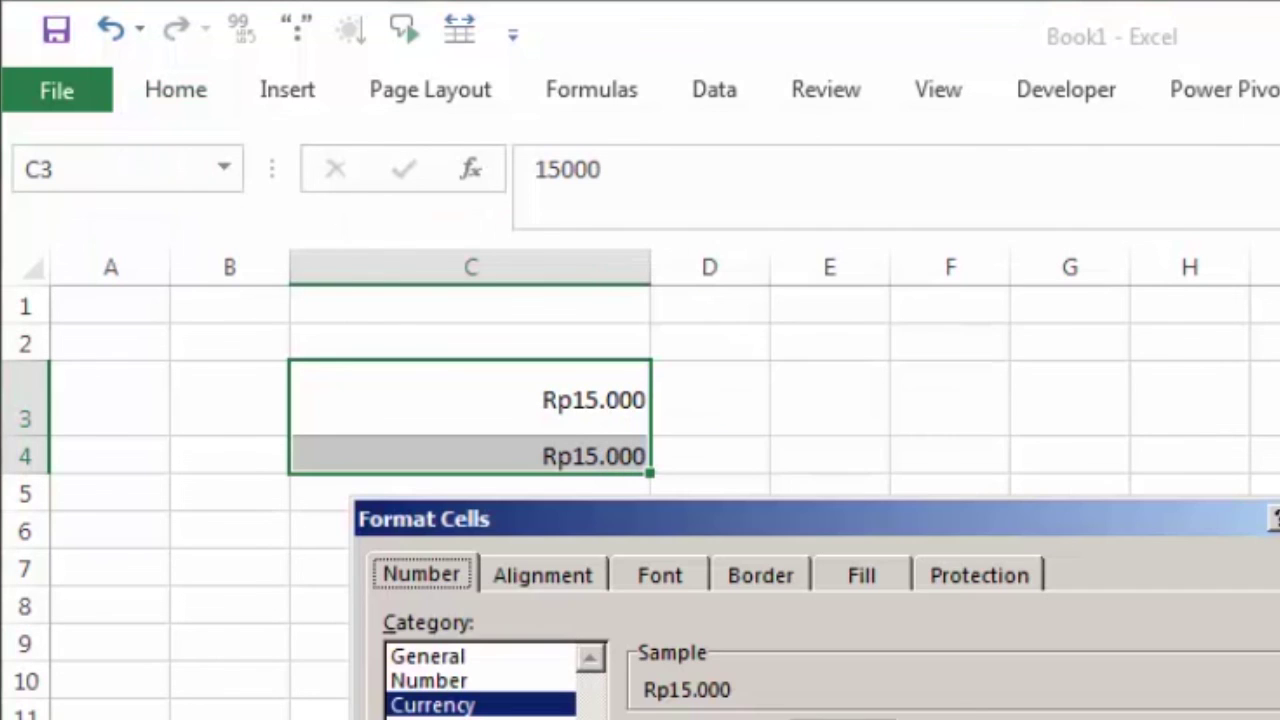
pyautogui.press('Tab')
pyautogui.press('Tab')
pyautogui.press('Tab')
pyautogui.press('Home')
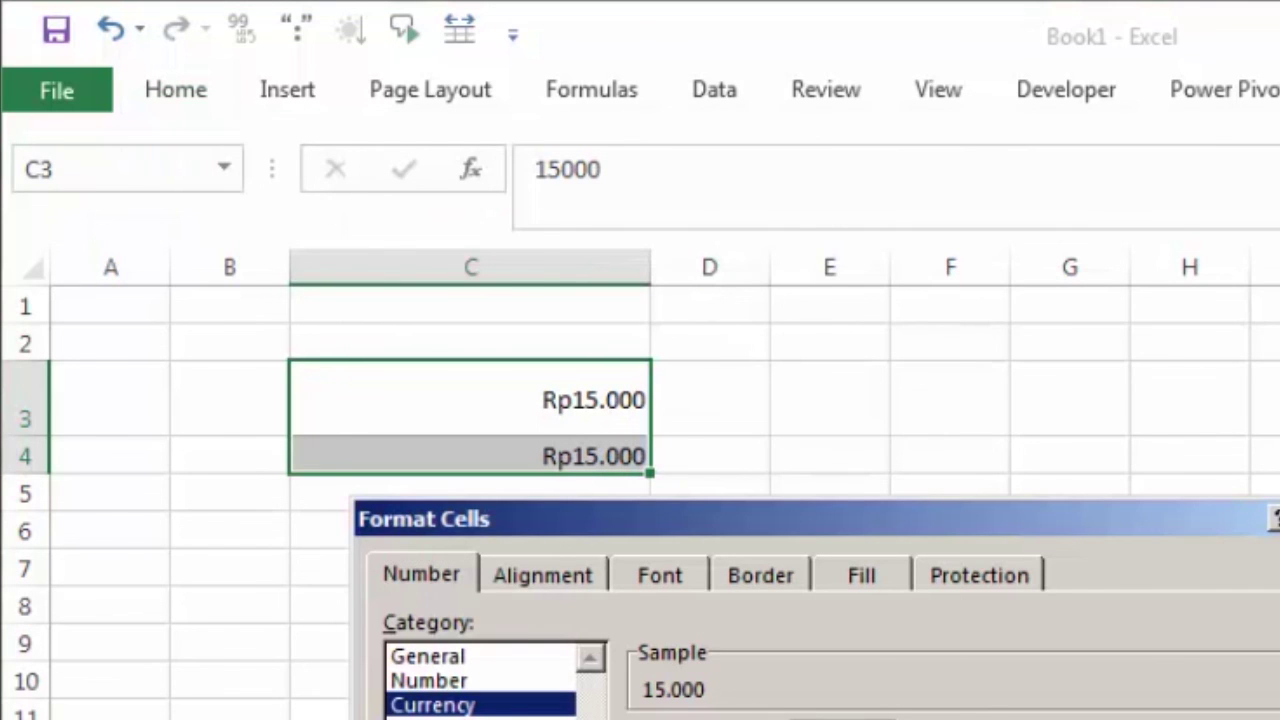
pyautogui.press('Return')
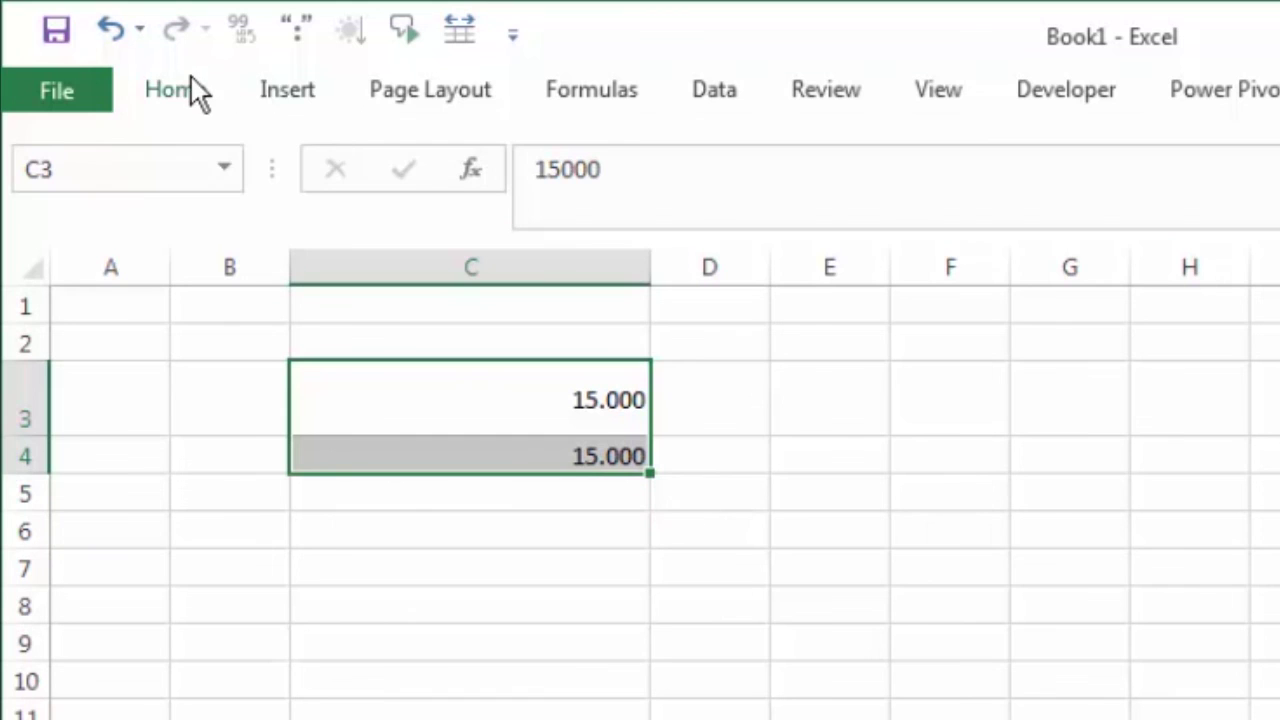
pyautogui.click(191, 85)
pyautogui.click(621, 229)
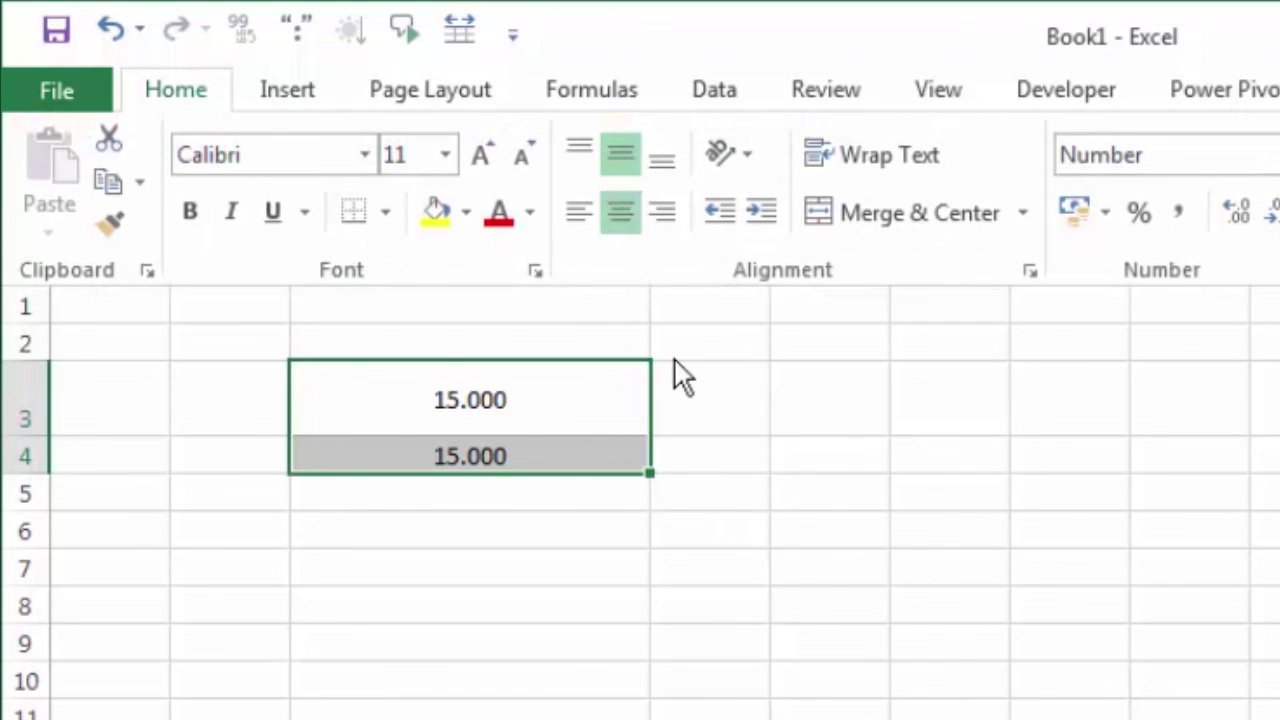
# - Open the Accounting Number Format currency dropdown
pyautogui.click(1108, 215)
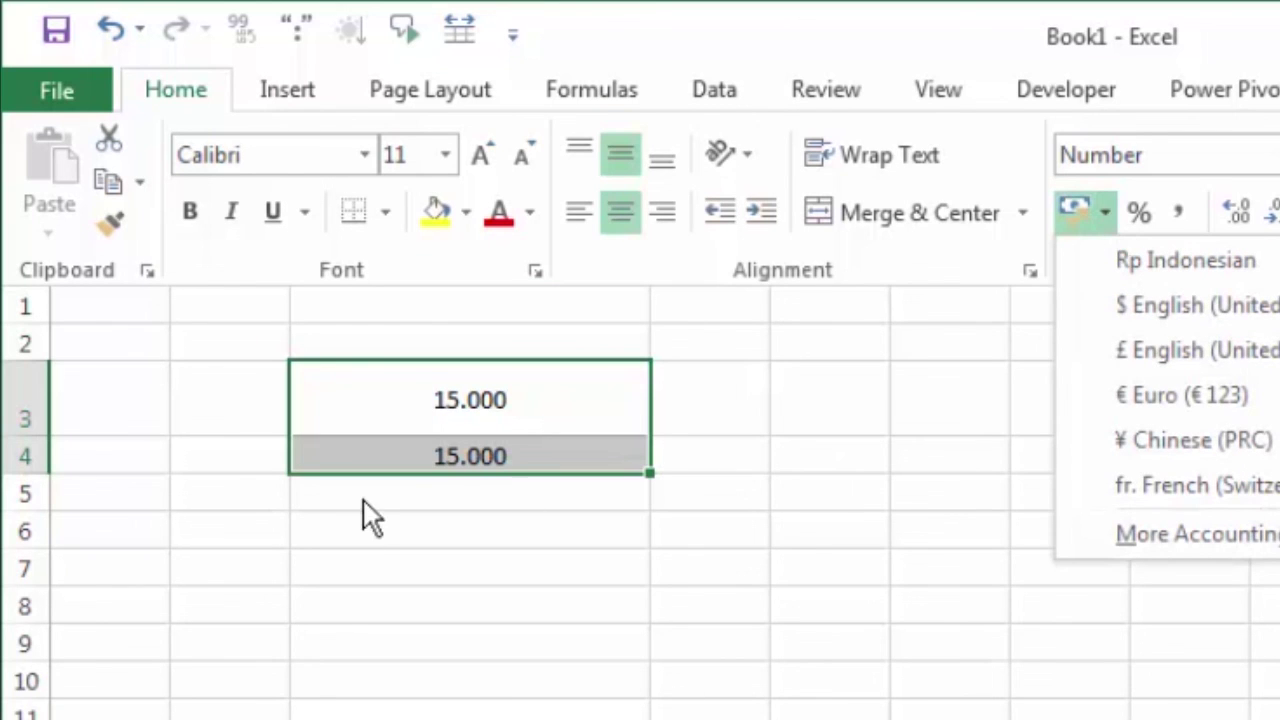